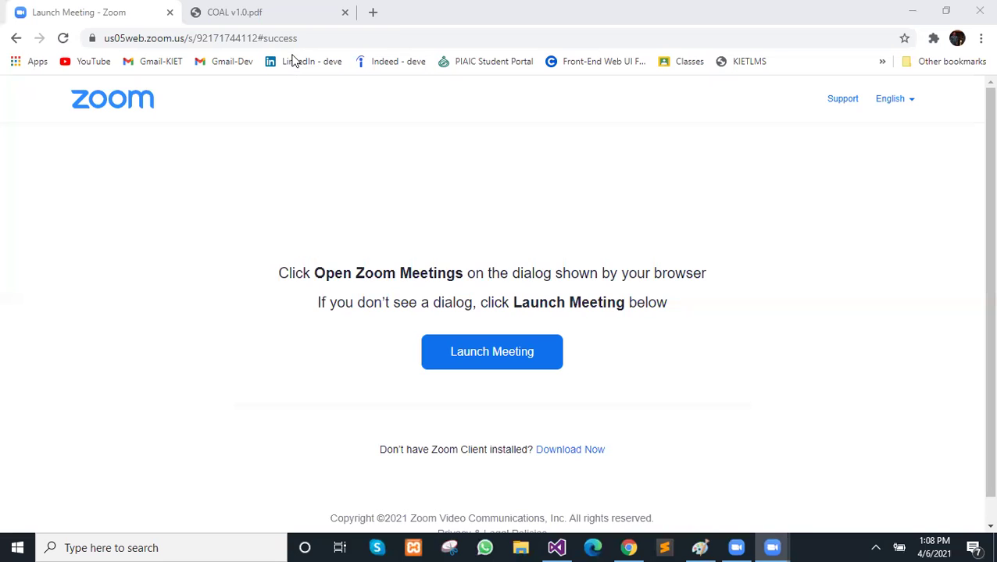
# Step: Scroll COAL v1.0.pdf to the page 65 table of AND, OR, XOR, NOT and TEST
pyautogui.scroll(-1, 482, 349)
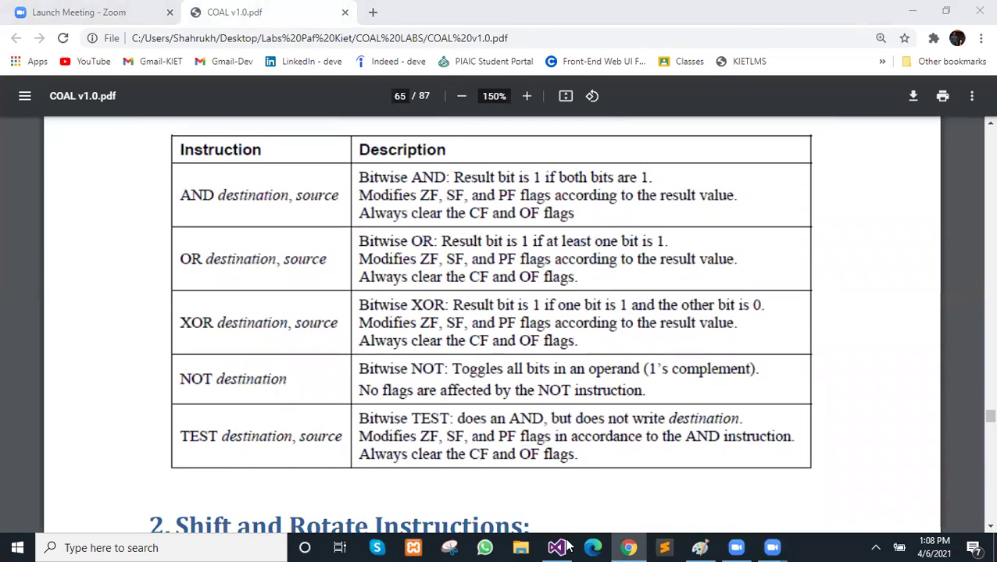
# Step: Replace the unfinished text box with a new one listing 0 0, 0 1, 10 and 11 on separate lines
pyautogui.click(699, 547)
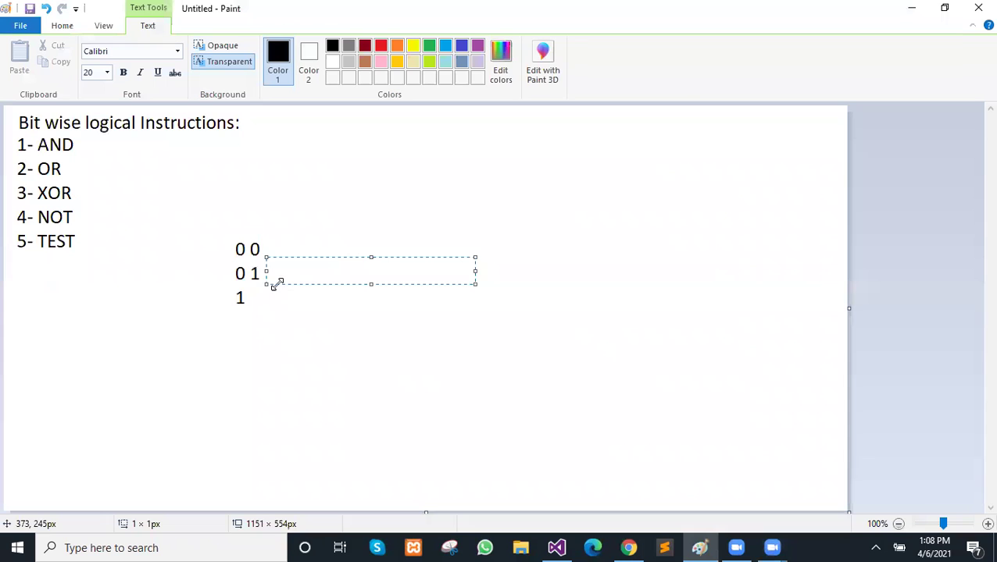
pyautogui.press('Escape')
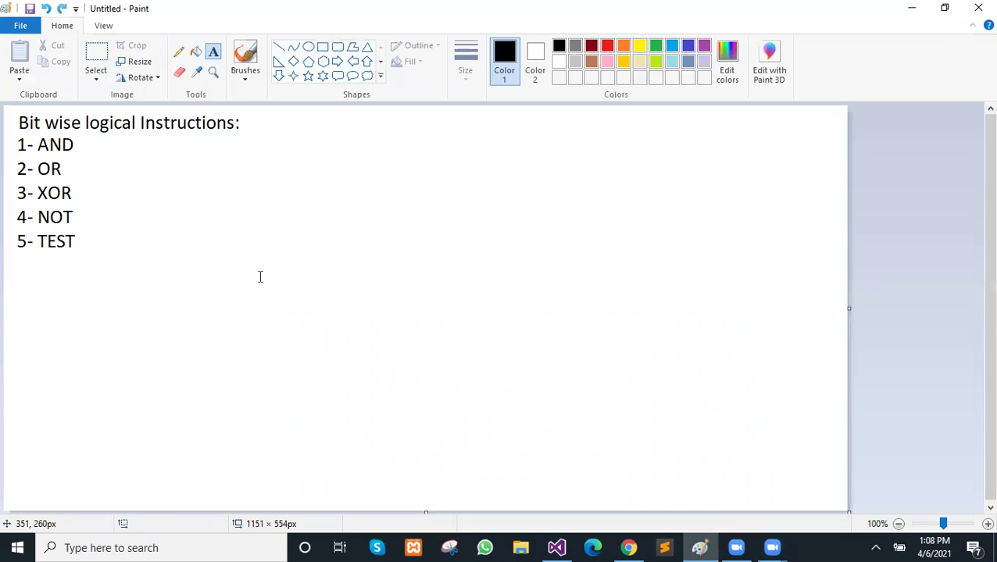
pyautogui.click(213, 53)
pyautogui.click(243, 208)
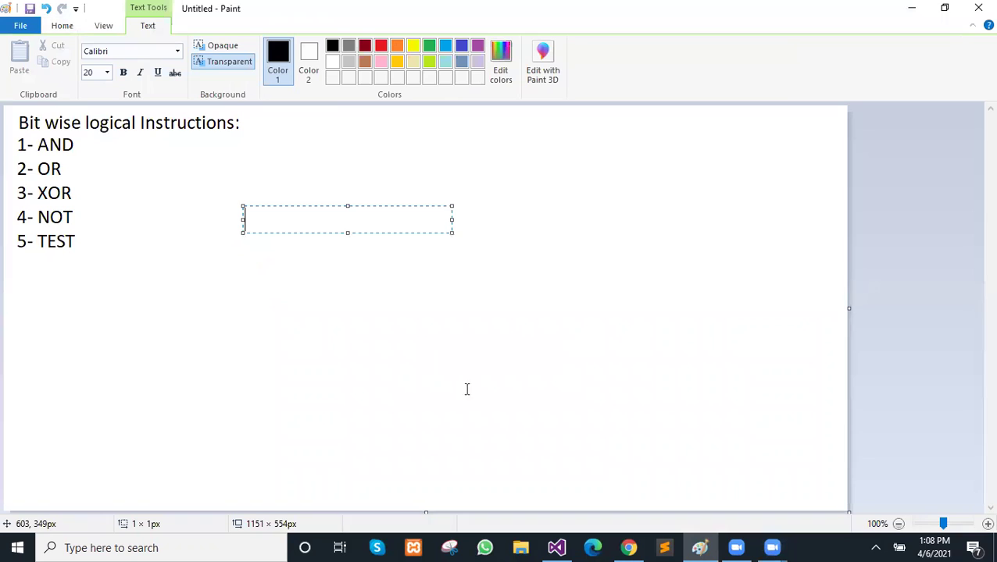
pyautogui.write('0')
pyautogui.write(' 0')
pyautogui.press('Return')
pyautogui.write('0 1')
pyautogui.press('Return')
pyautogui.write('1')
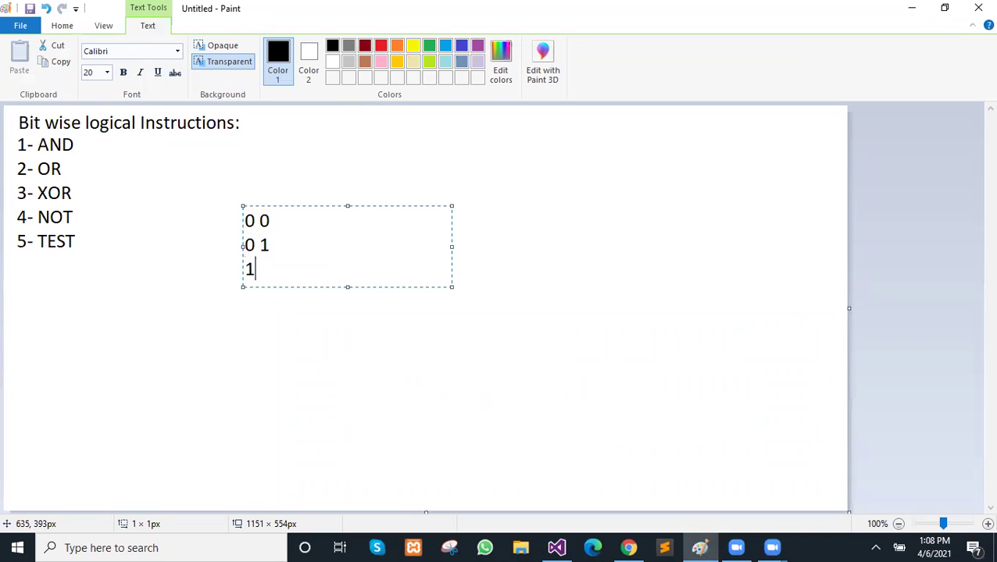
pyautogui.write('0')
pyautogui.press('Return')
pyautogui.write('11')
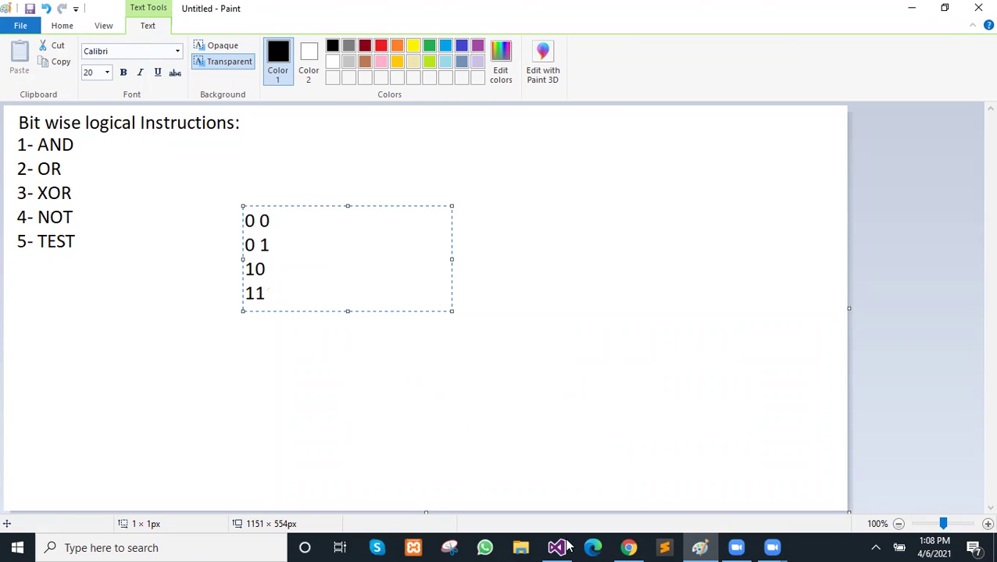
pyautogui.click(400, 296)
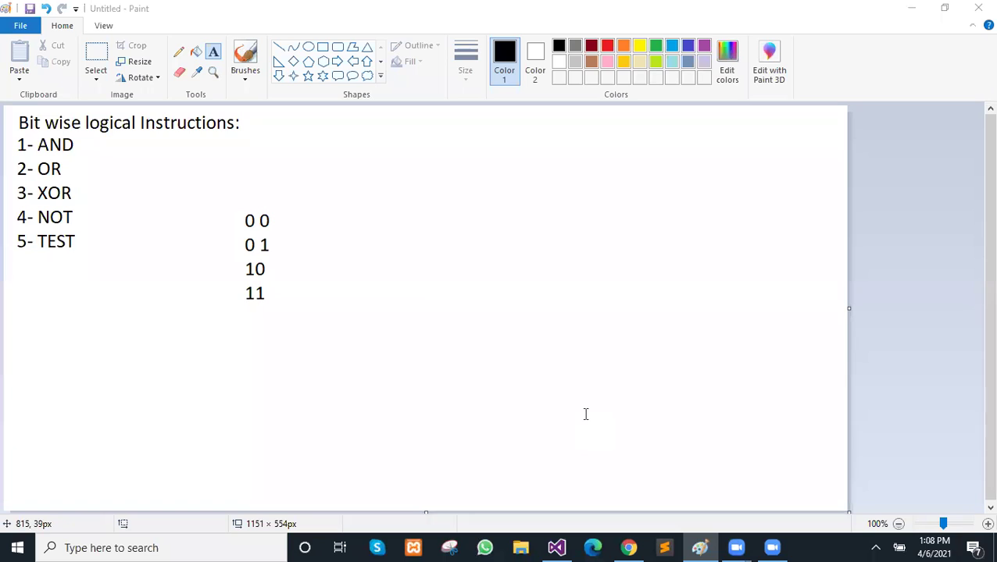
# Step: Dismiss a stray text box and pencil dots between the digits of 0 0 and 0 1
pyautogui.click(257, 286)
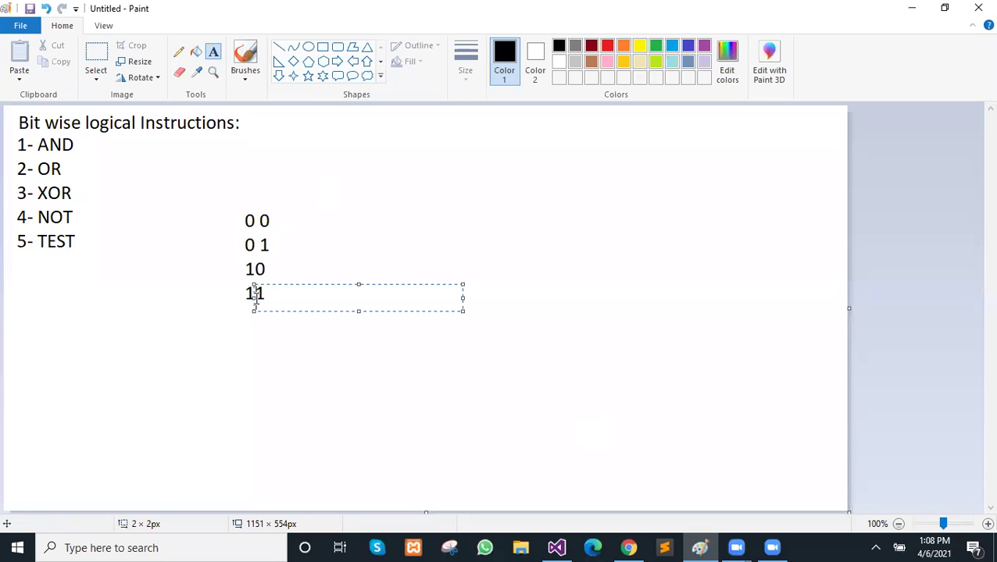
pyautogui.click(274, 229)
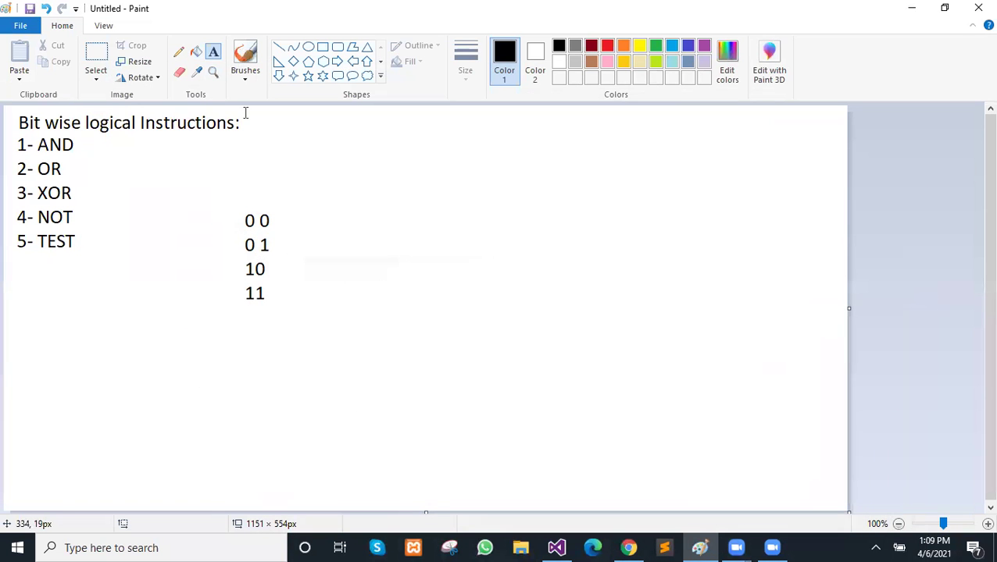
pyautogui.click(178, 51)
pyautogui.click(256, 221)
pyautogui.click(257, 245)
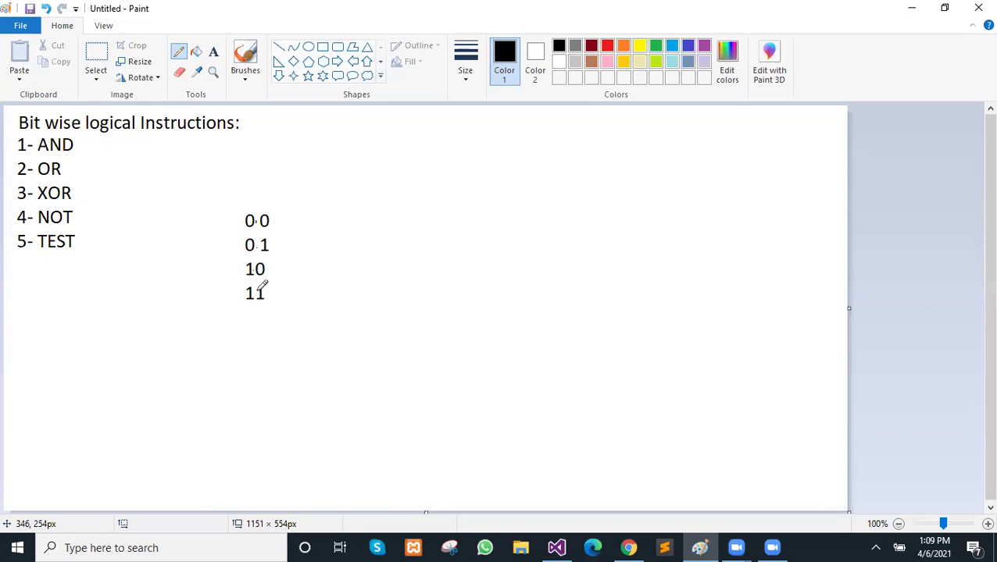
# Step: Try calligraphy-brush ticks between the pairs, undo them, and return to the Pencil
pyautogui.click(245, 80)
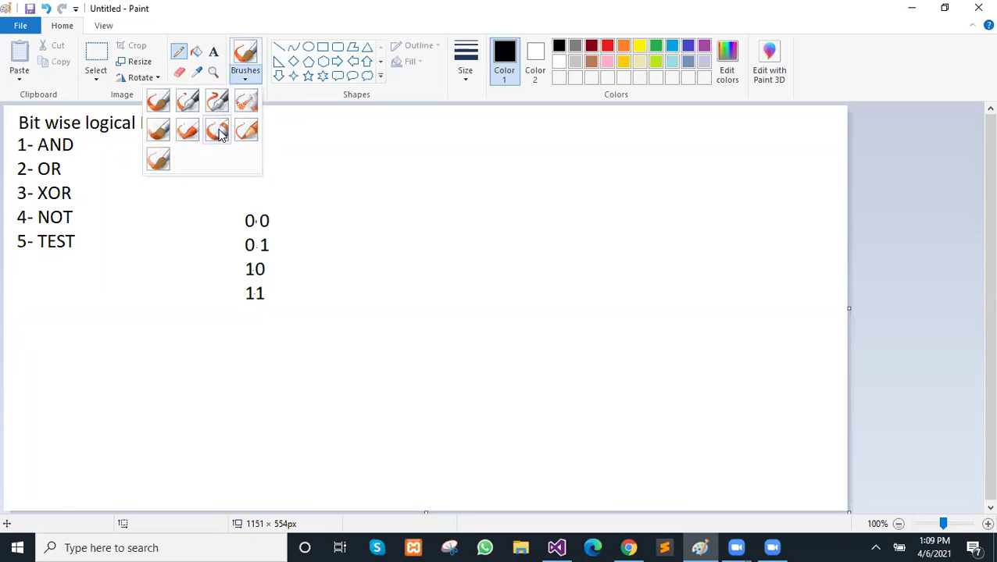
pyautogui.click(219, 132)
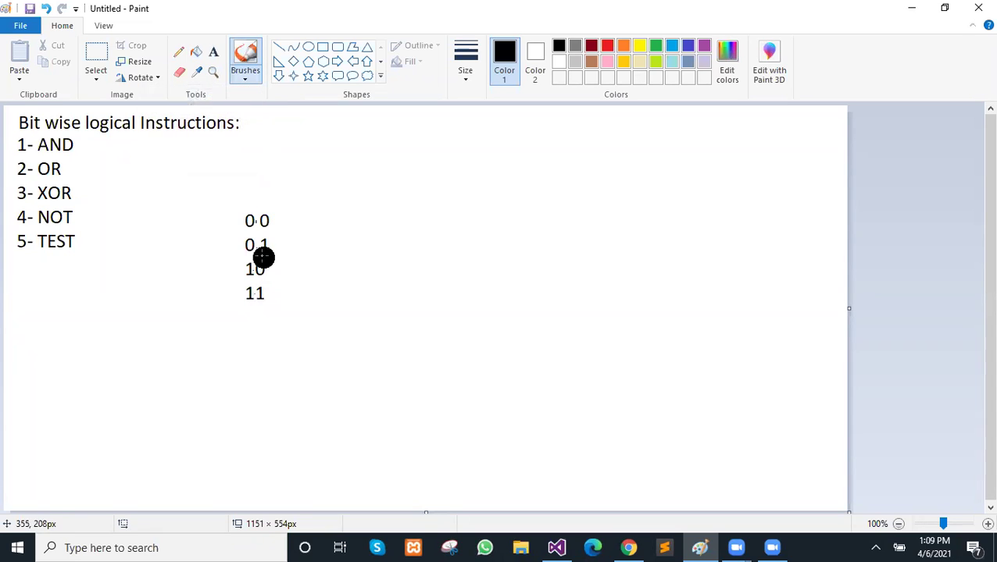
pyautogui.click(196, 72)
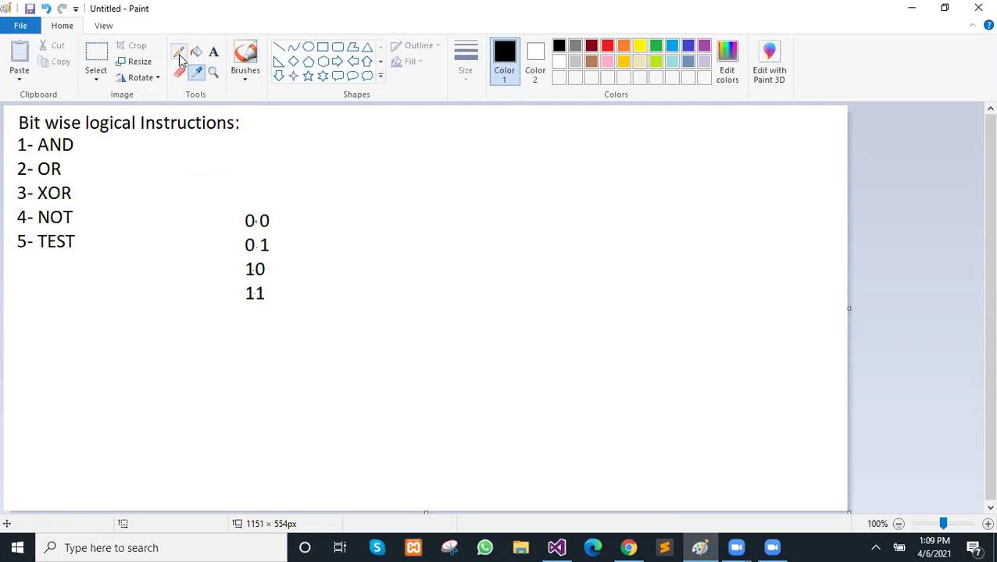
pyautogui.click(179, 57)
pyautogui.click(244, 78)
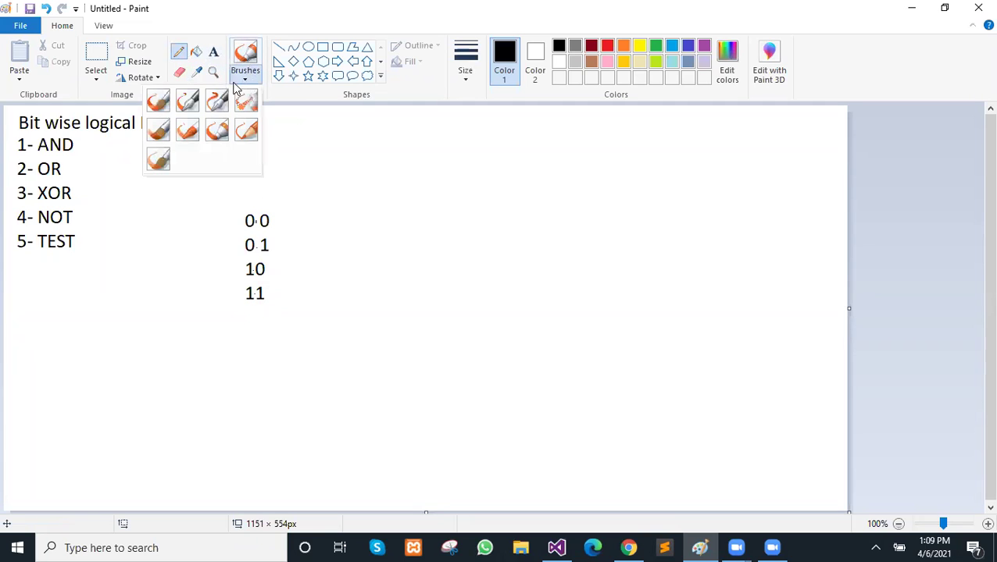
pyautogui.click(193, 101)
pyautogui.moveTo(257, 219); pyautogui.dragTo(255, 247)
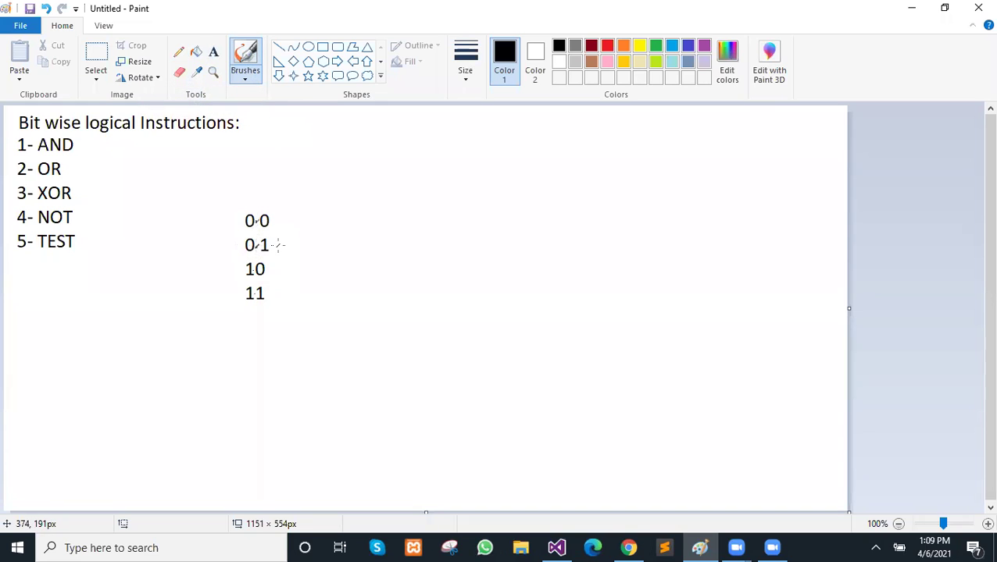
pyautogui.hotkey('ctrl', 'z')
pyautogui.hotkey('ctrl', 'z')
pyautogui.click(177, 53)
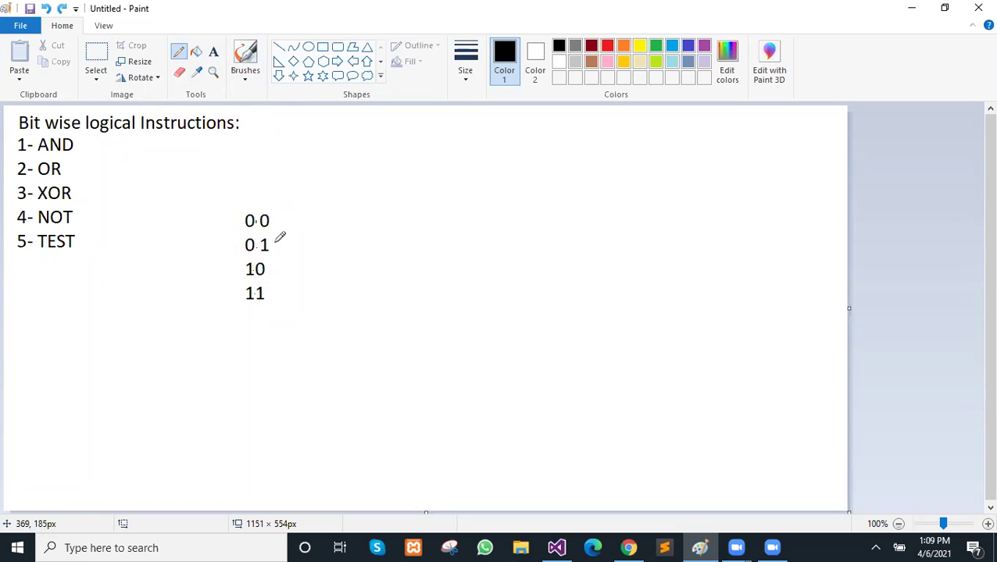
# Step: Zoom to 200% and draw arrows from 0 0 and 0 1 to AND results 0 and 0
pyautogui.keyDown('ctrl'); pyautogui.scroll(1, 281, 242); pyautogui.keyUp('ctrl')
pyautogui.keyDown('ctrl'); pyautogui.scroll(-1, 281, 242); pyautogui.keyUp('ctrl')
pyautogui.keyDown('ctrl'); pyautogui.scroll(1, 281, 242); pyautogui.keyUp('ctrl')
pyautogui.scroll(-2, 424, 249)
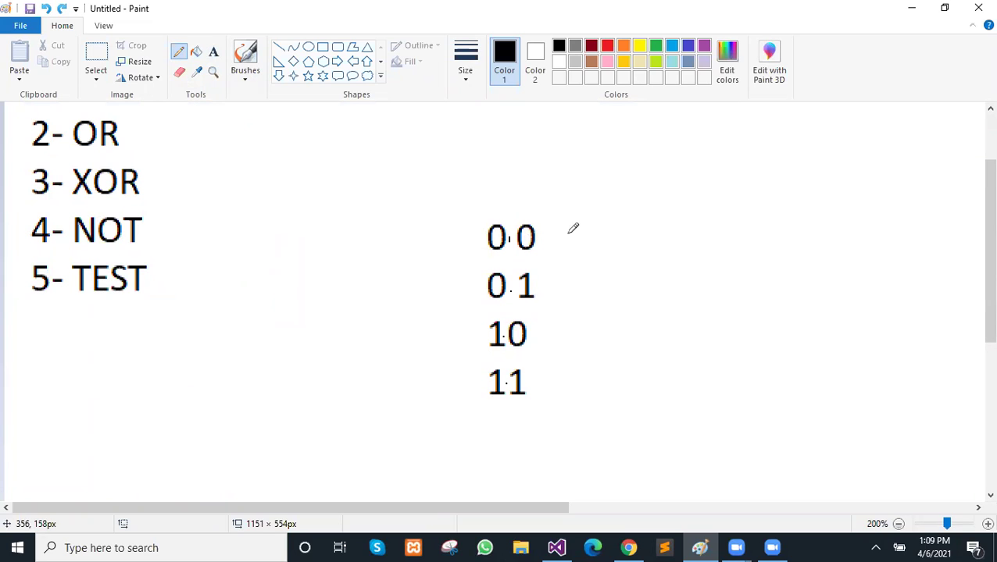
pyautogui.moveTo(555, 236)
pyautogui.mouseDown()
pyautogui.moveTo(609, 236)
pyautogui.moveTo(597, 243)
pyautogui.moveTo(605, 234)
pyautogui.mouseUp()
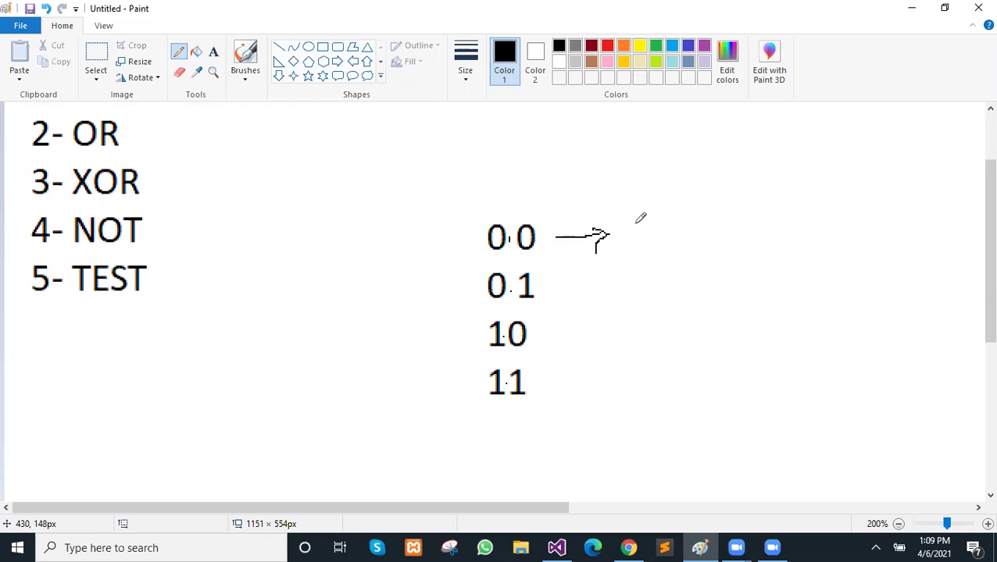
pyautogui.moveTo(633, 225)
pyautogui.mouseDown()
pyautogui.moveTo(629, 239)
pyautogui.moveTo(647, 225)
pyautogui.moveTo(637, 224)
pyautogui.mouseUp()
pyautogui.moveTo(562, 289)
pyautogui.mouseDown()
pyautogui.moveTo(597, 289)
pyautogui.moveTo(585, 299)
pyautogui.mouseUp()
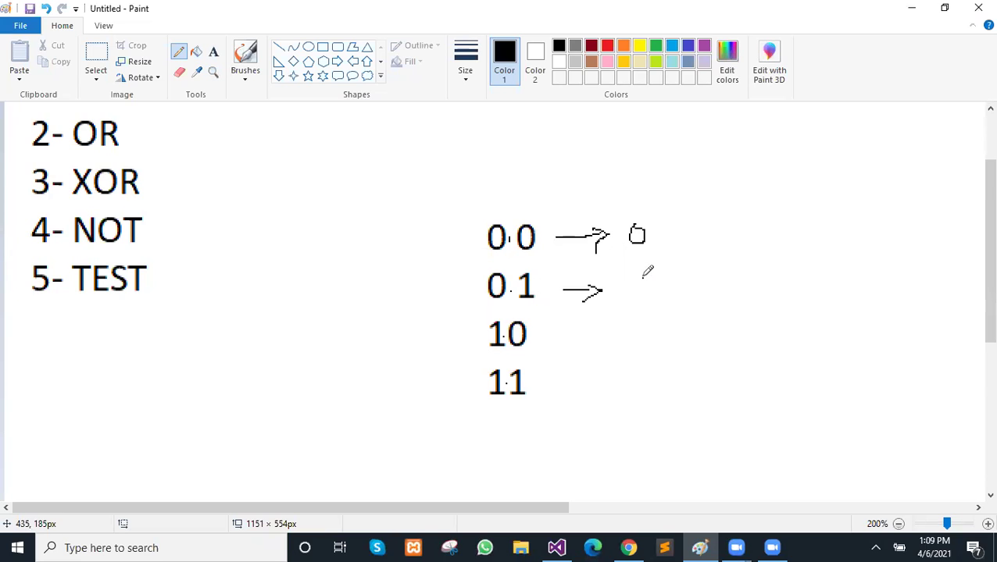
pyautogui.moveTo(643, 275); pyautogui.dragTo(646, 278)
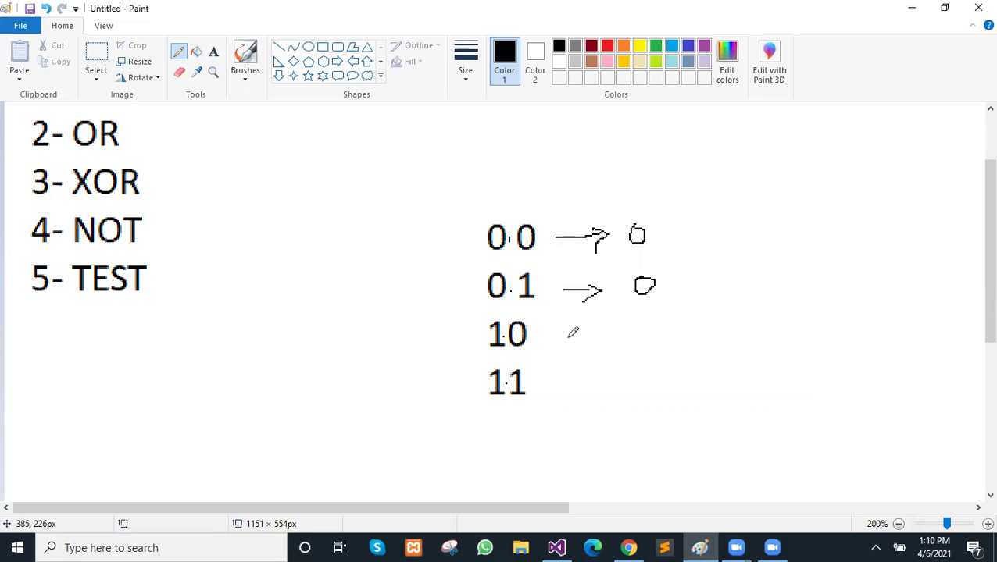
# Step: Draw arrows from 10 and 11 to AND results 0 and 1
pyautogui.moveTo(559, 341)
pyautogui.mouseDown()
pyautogui.moveTo(607, 342)
pyautogui.moveTo(588, 349)
pyautogui.mouseUp()
pyautogui.moveTo(642, 334)
pyautogui.mouseDown()
pyautogui.moveTo(648, 350)
pyautogui.moveTo(636, 334)
pyautogui.mouseUp()
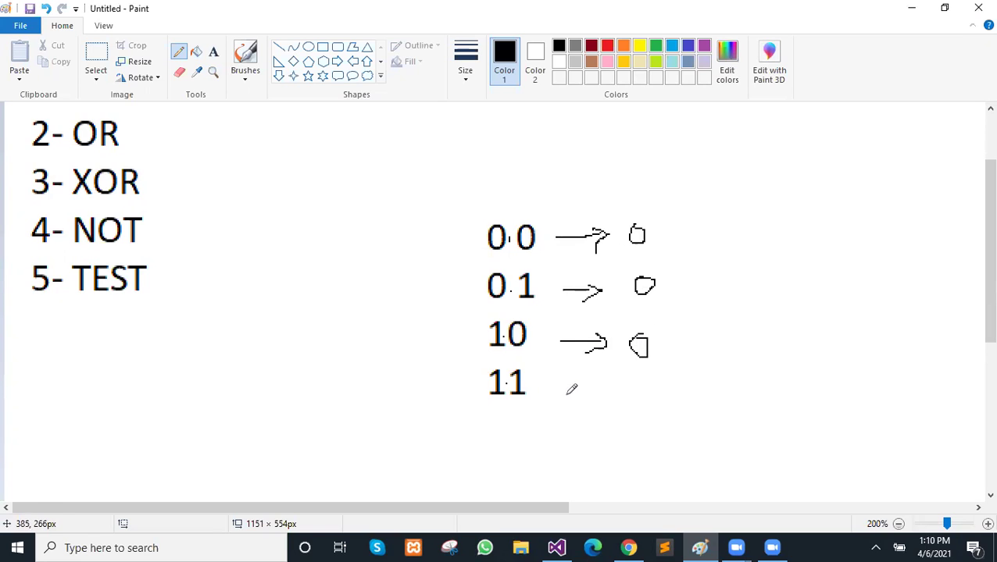
pyautogui.moveTo(566, 385)
pyautogui.mouseDown()
pyautogui.moveTo(600, 379)
pyautogui.moveTo(596, 394)
pyautogui.mouseUp()
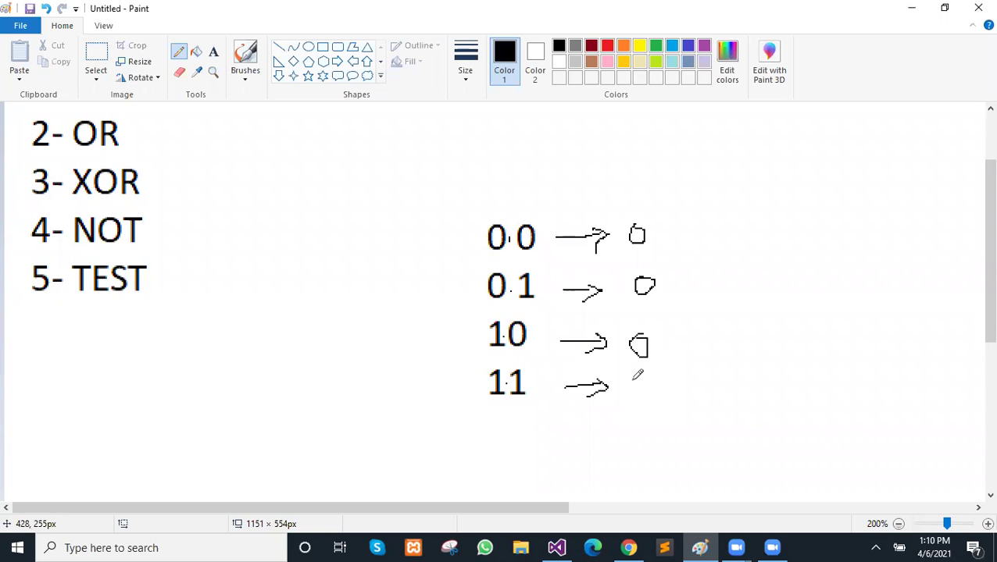
pyautogui.moveTo(630, 381)
pyautogui.mouseDown()
pyautogui.moveTo(639, 383)
pyautogui.moveTo(631, 402)
pyautogui.moveTo(649, 402)
pyautogui.mouseUp()
# Step: Zoom in and neaten the first AND result 0 by closing its top
pyautogui.scroll(1, 117, 187)
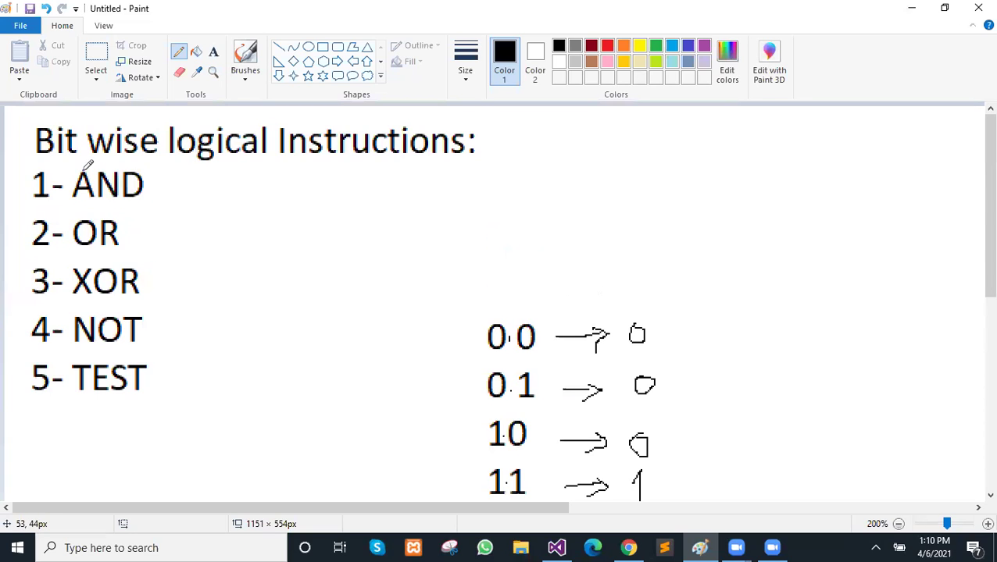
pyautogui.scroll(-3, 426, 279)
pyautogui.scroll(2, 429, 278)
pyautogui.scroll(2, 410, 212)
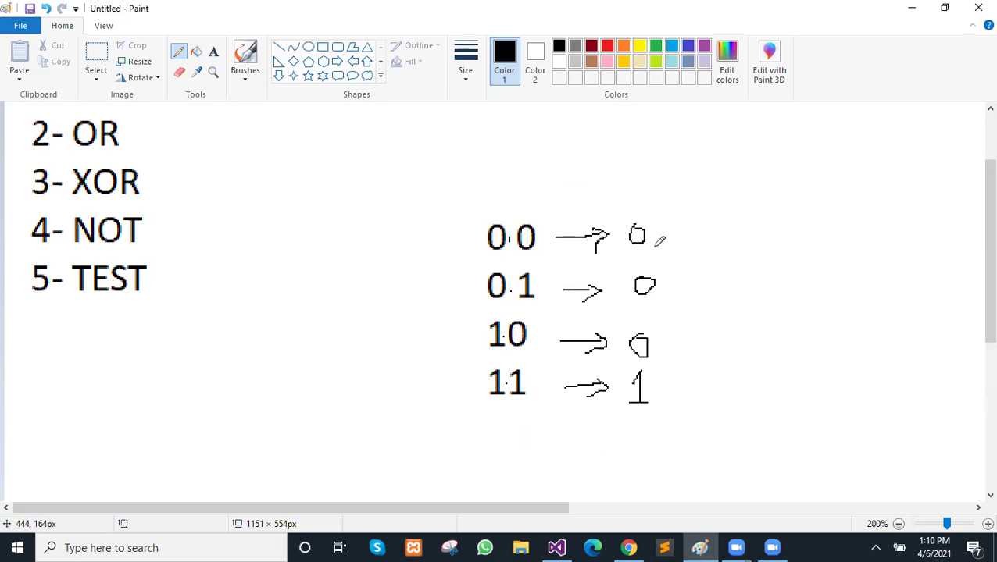
pyautogui.moveTo(633, 226); pyautogui.dragTo(645, 226)
# Step: Adjust the zoom to bring space beside the truth table into view
pyautogui.scroll(3, 576, 305)
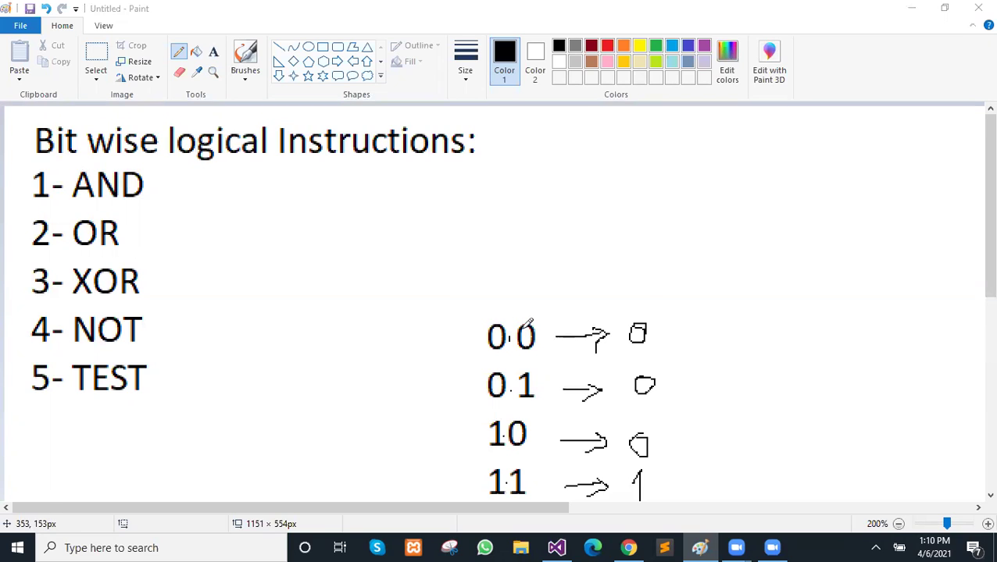
pyautogui.scroll(-3, 586, 391)
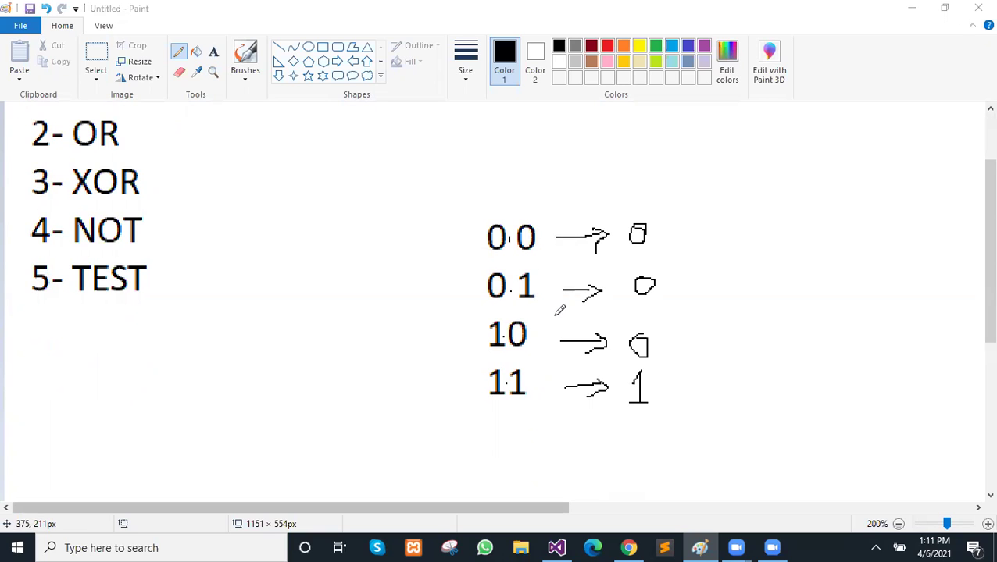
pyautogui.scroll(3, 534, 320)
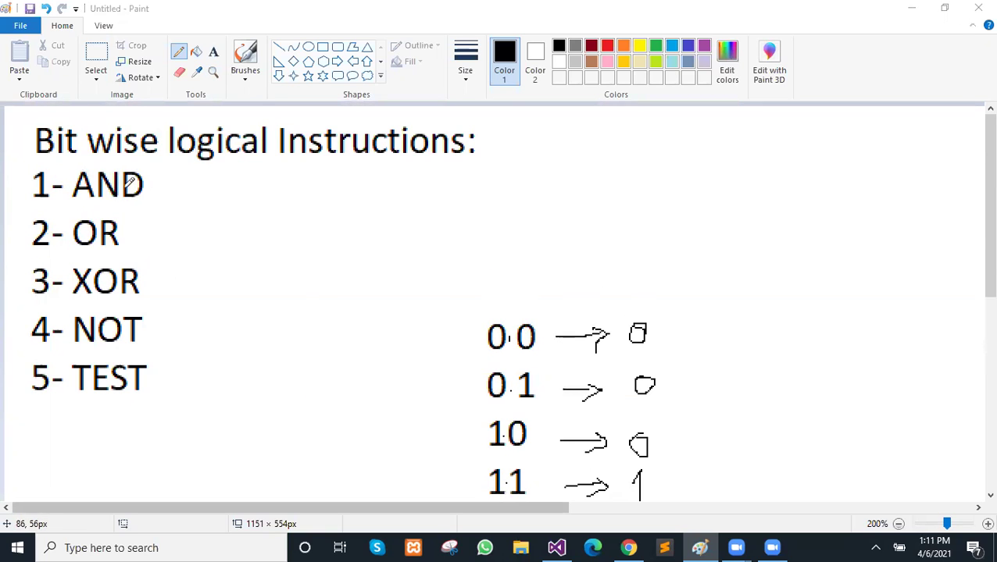
pyautogui.scroll(-3, 700, 331)
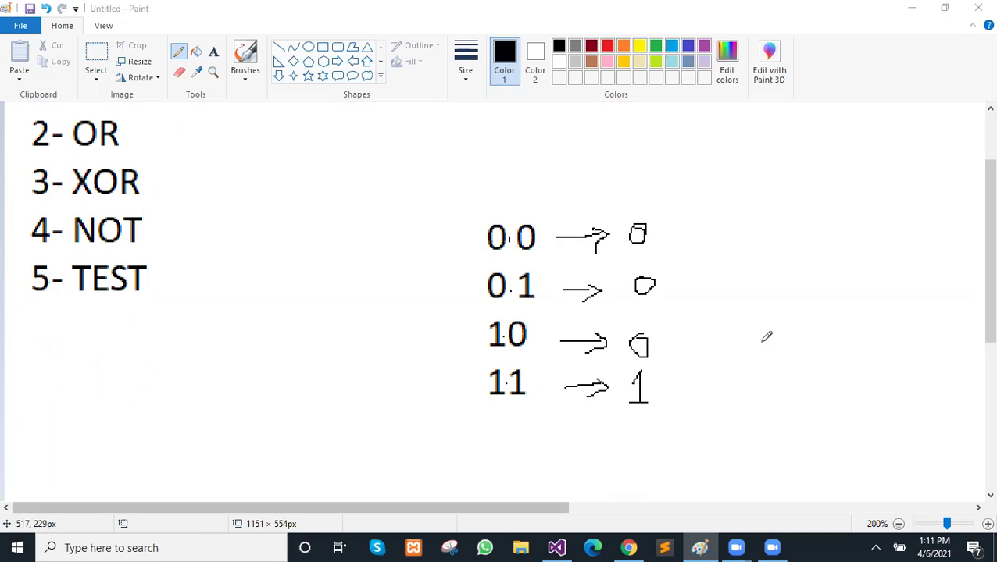
pyautogui.scroll(2, 412, 344)
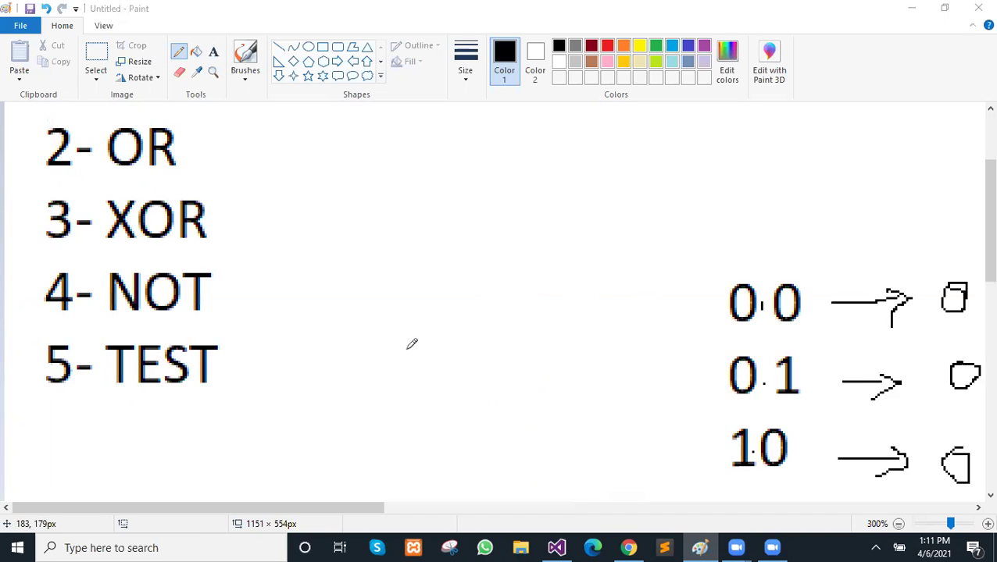
pyautogui.keyDown('ctrl'); pyautogui.scroll(-3, 412, 344); pyautogui.keyUp('ctrl')
pyautogui.keyDown('ctrl'); pyautogui.scroll(3, 407, 357); pyautogui.keyUp('ctrl')
pyautogui.scroll(-2, 539, 338)
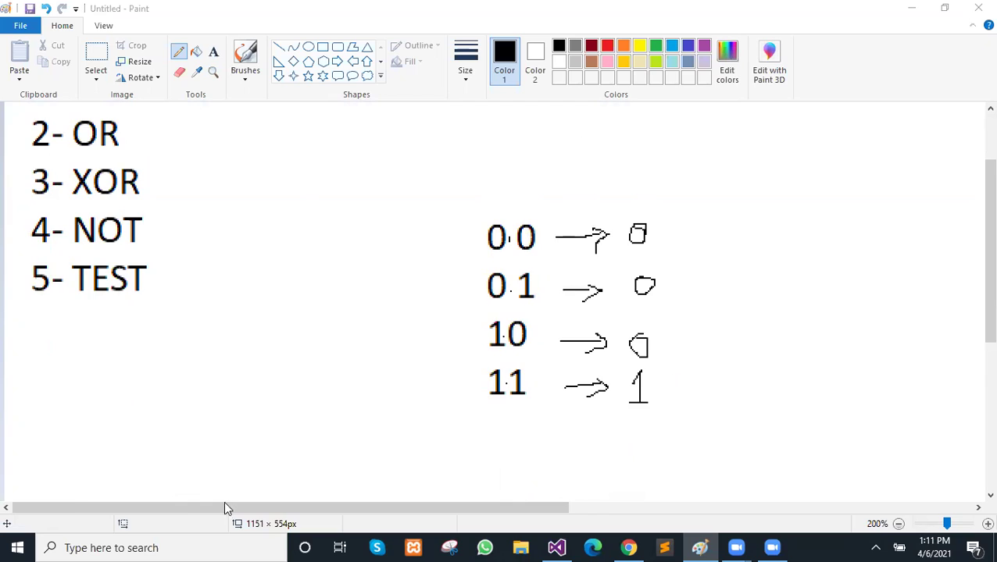
pyautogui.moveTo(225, 504); pyautogui.dragTo(289, 504)
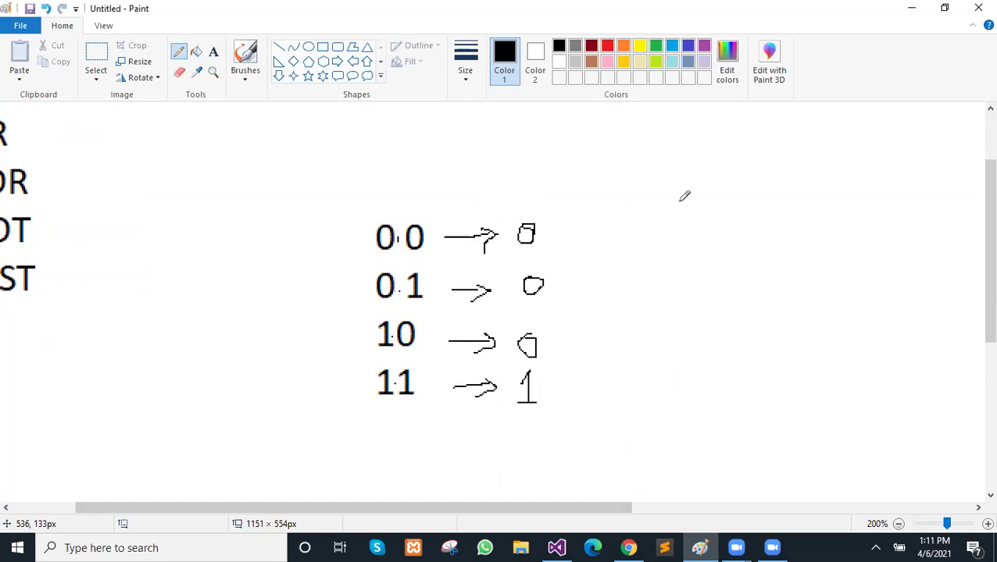
# Step: Pencil the digits 1011 beside the truth table, then zoom back out to 100%
pyautogui.moveTo(679, 202); pyautogui.dragTo(679, 263)
pyautogui.moveTo(706, 210)
pyautogui.mouseDown()
pyautogui.moveTo(704, 252)
pyautogui.moveTo(714, 209)
pyautogui.moveTo(757, 242)
pyautogui.moveTo(757, 261)
pyautogui.mouseUp()
pyautogui.moveTo(784, 208); pyautogui.dragTo(785, 262)
pyautogui.scroll(1, 678, 330)
pyautogui.scroll(-1, 679, 330)
pyautogui.scroll(-1, 678, 331)
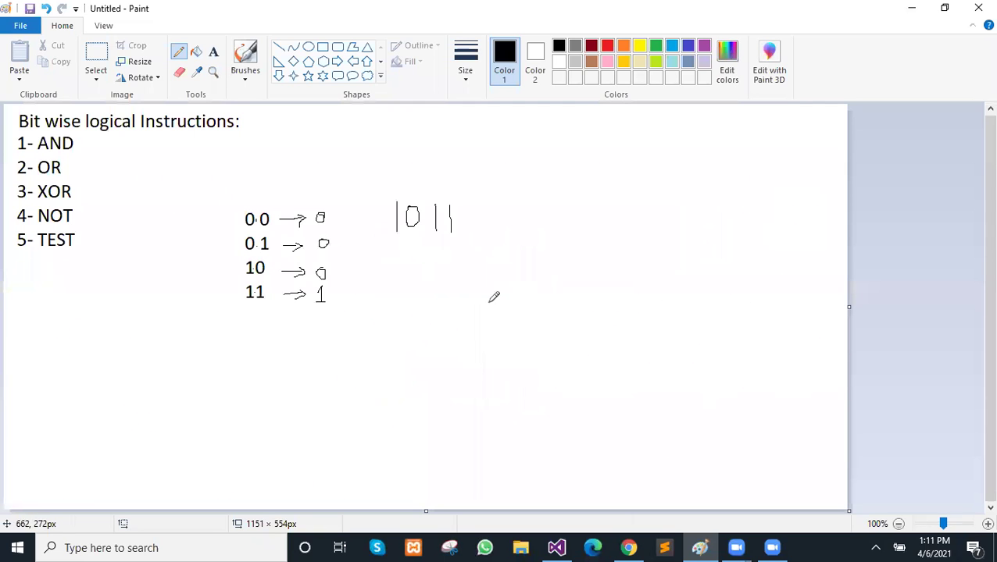
# Step: Zoom to 200% and write the second operand 0011 beside 1011
pyautogui.click(937, 525)
pyautogui.click(939, 525)
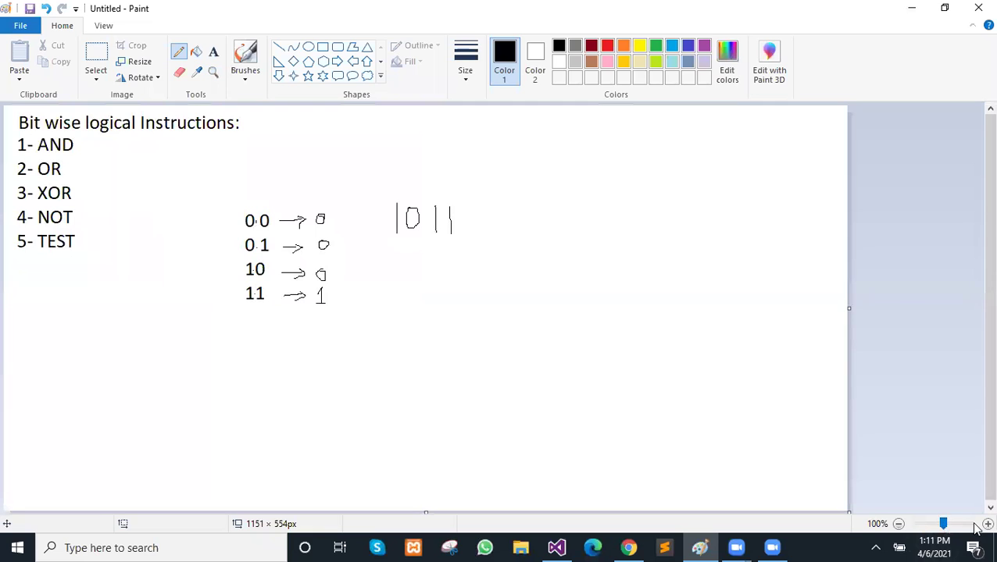
pyautogui.click(975, 526)
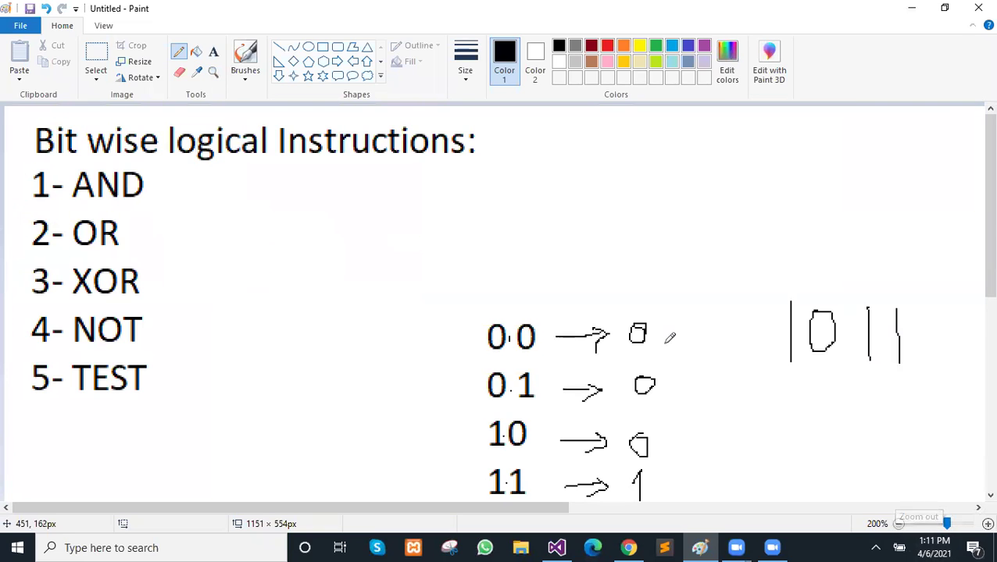
pyautogui.scroll(-2, 667, 338)
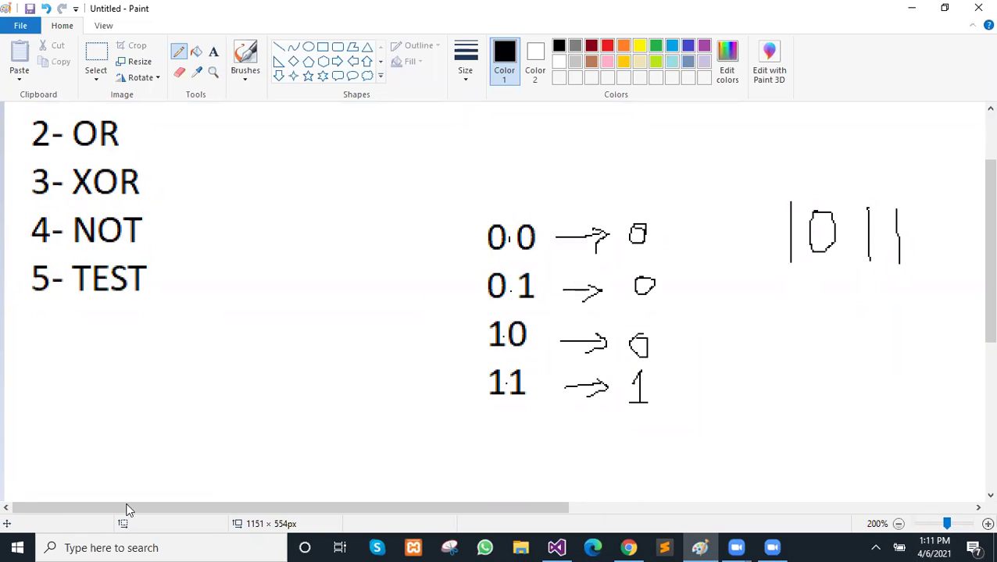
pyautogui.moveTo(157, 504); pyautogui.dragTo(191, 504)
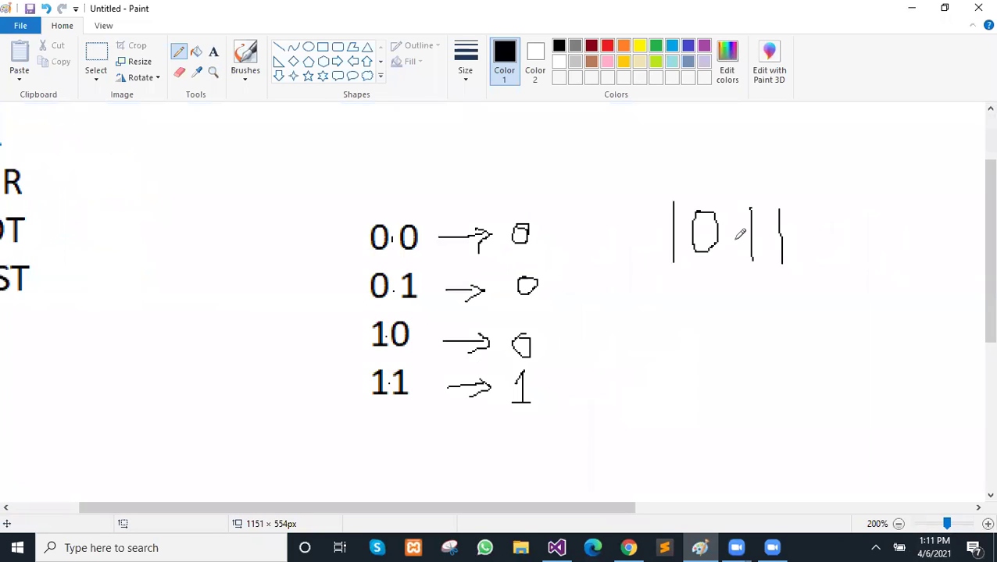
pyautogui.moveTo(911, 222); pyautogui.dragTo(914, 225)
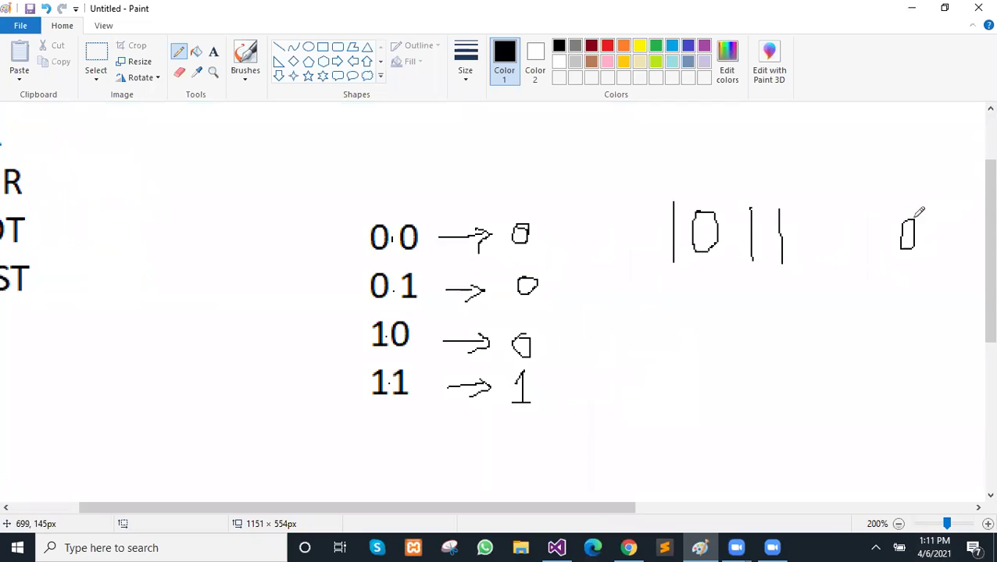
pyautogui.hscroll(1, 830, 513)
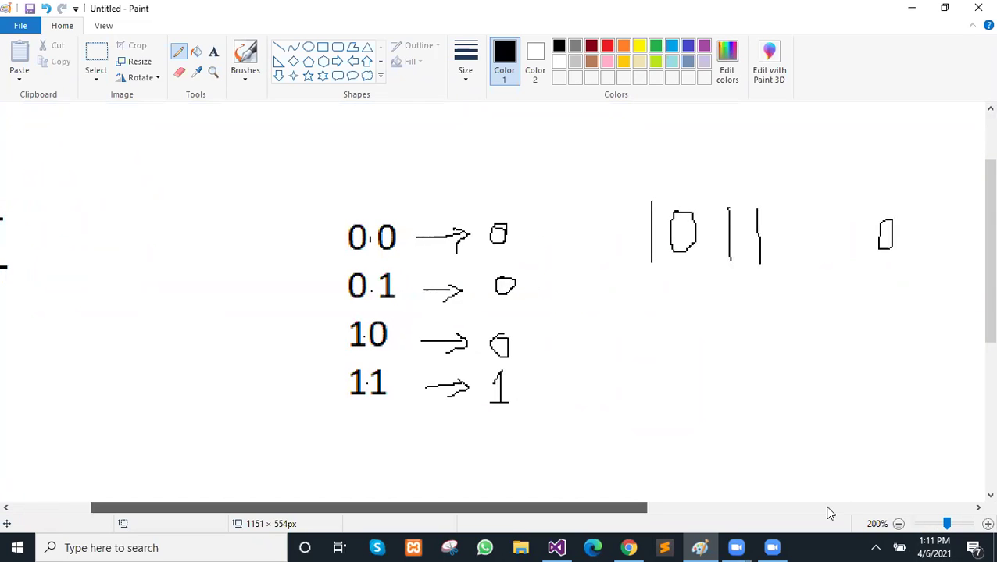
pyautogui.hscroll(1, 829, 514)
pyautogui.moveTo(888, 220); pyautogui.dragTo(936, 243)
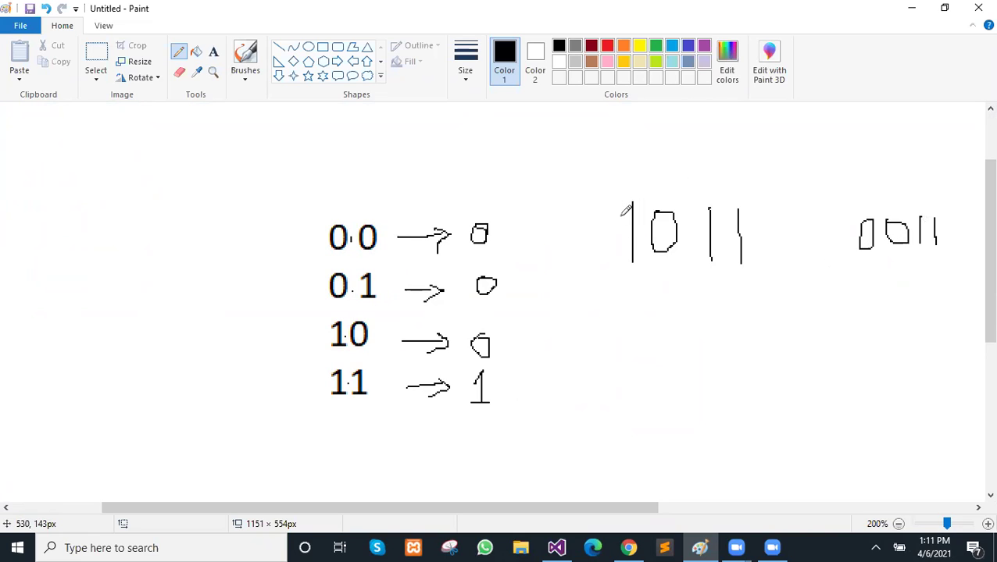
# Step: Neaten the 1 digits of 1011 and write a 0 beneath its first digit
pyautogui.moveTo(627, 268); pyautogui.dragTo(641, 267)
pyautogui.moveTo(705, 212); pyautogui.dragTo(714, 203)
pyautogui.moveTo(702, 265); pyautogui.dragTo(754, 264)
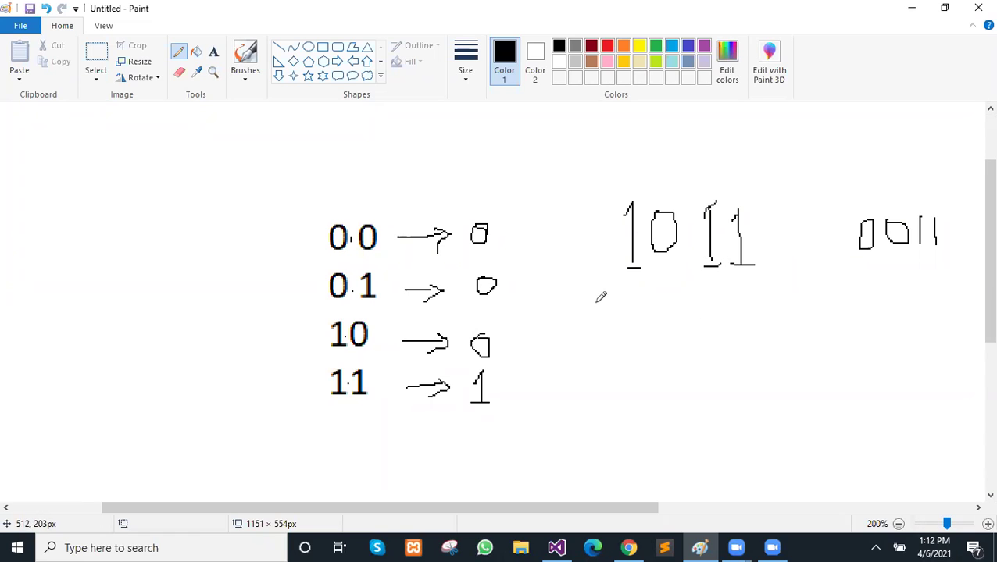
pyautogui.moveTo(639, 286)
pyautogui.mouseDown()
pyautogui.moveTo(633, 307)
pyautogui.moveTo(637, 287)
pyautogui.moveTo(662, 311)
pyautogui.moveTo(682, 290)
pyautogui.moveTo(661, 287)
pyautogui.mouseUp()
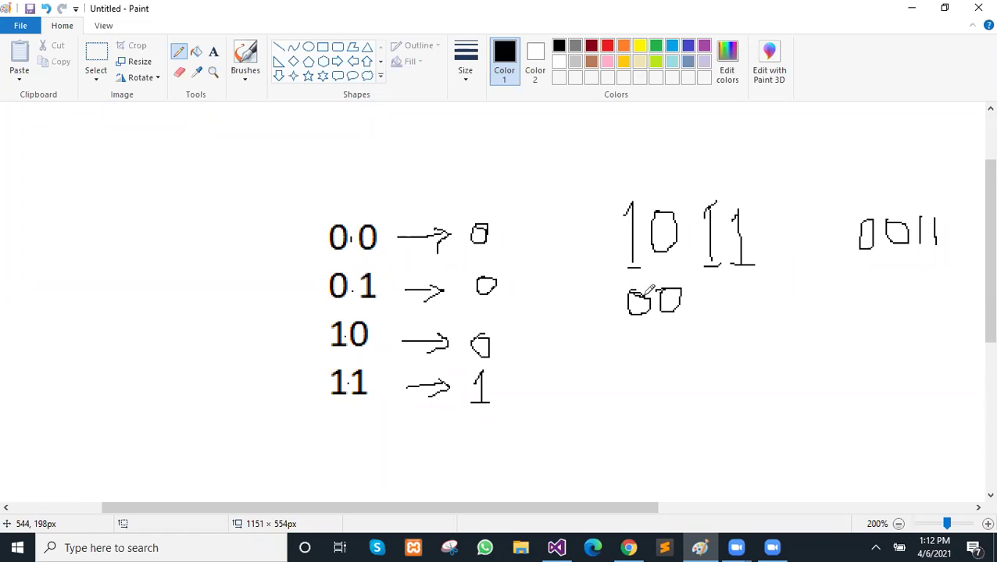
# Step: Draw the separator line, write the result 0011, bracket the 10 bits and label it AND
pyautogui.moveTo(603, 341); pyautogui.dragTo(800, 327)
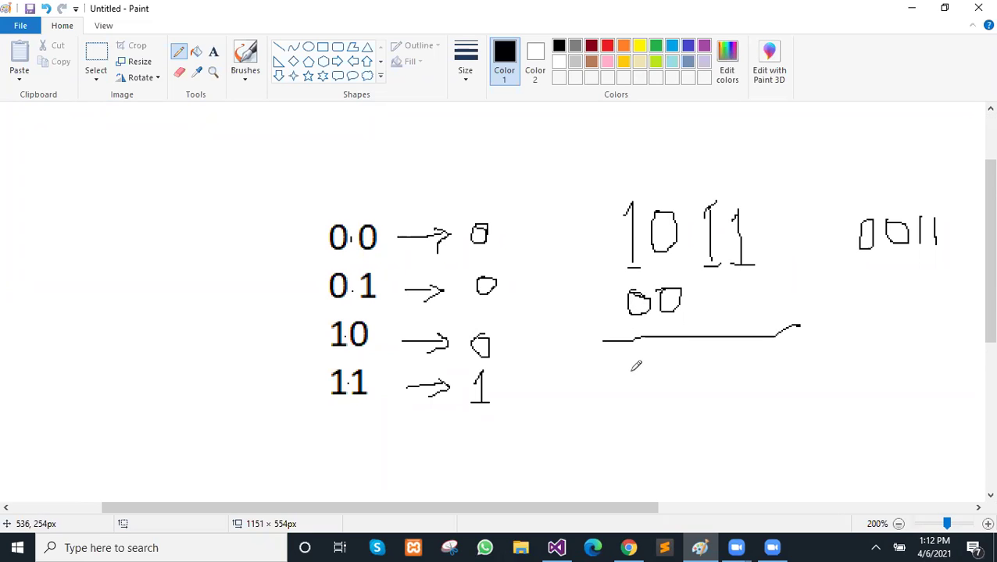
pyautogui.moveTo(631, 358)
pyautogui.mouseDown()
pyautogui.moveTo(669, 379)
pyautogui.moveTo(687, 364)
pyautogui.moveTo(669, 358)
pyautogui.mouseUp()
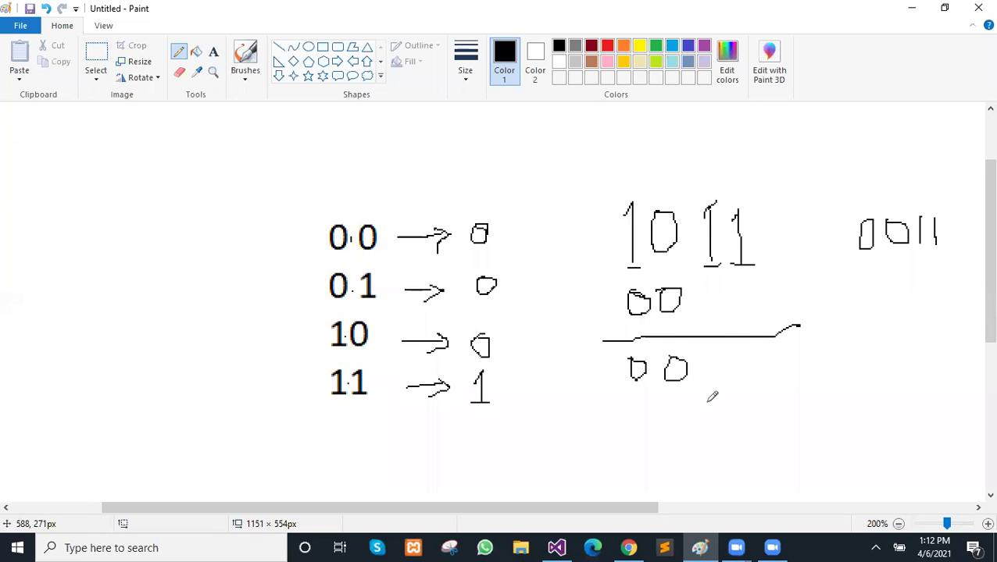
pyautogui.moveTo(707, 363); pyautogui.dragTo(707, 396)
pyautogui.moveTo(743, 361); pyautogui.dragTo(742, 391)
pyautogui.moveTo(621, 264); pyautogui.dragTo(671, 266)
pyautogui.moveTo(572, 302)
pyautogui.mouseDown()
pyautogui.moveTo(618, 265)
pyautogui.moveTo(610, 302)
pyautogui.moveTo(627, 283)
pyautogui.moveTo(609, 297)
pyautogui.mouseUp()
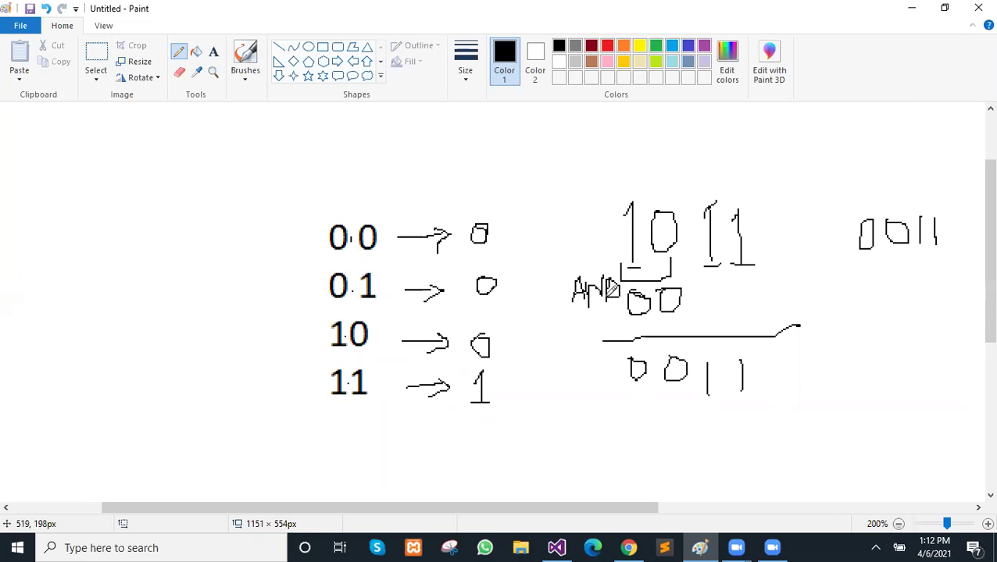
# Step: Zoom back out to 100% to review the worked AND example
pyautogui.scroll(-5, 637, 260)
pyautogui.scroll(5, 637, 260)
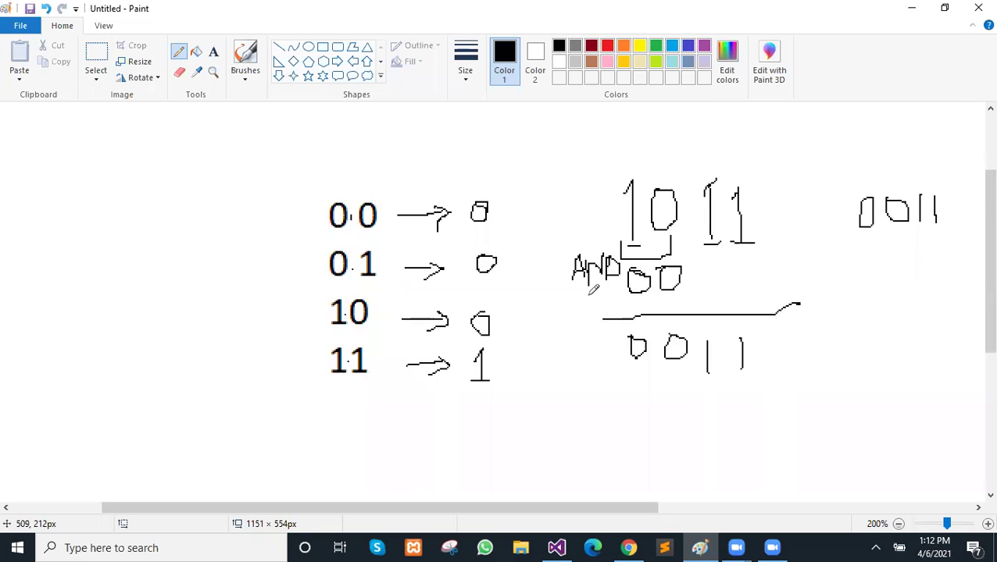
pyautogui.scroll(-2, 593, 290)
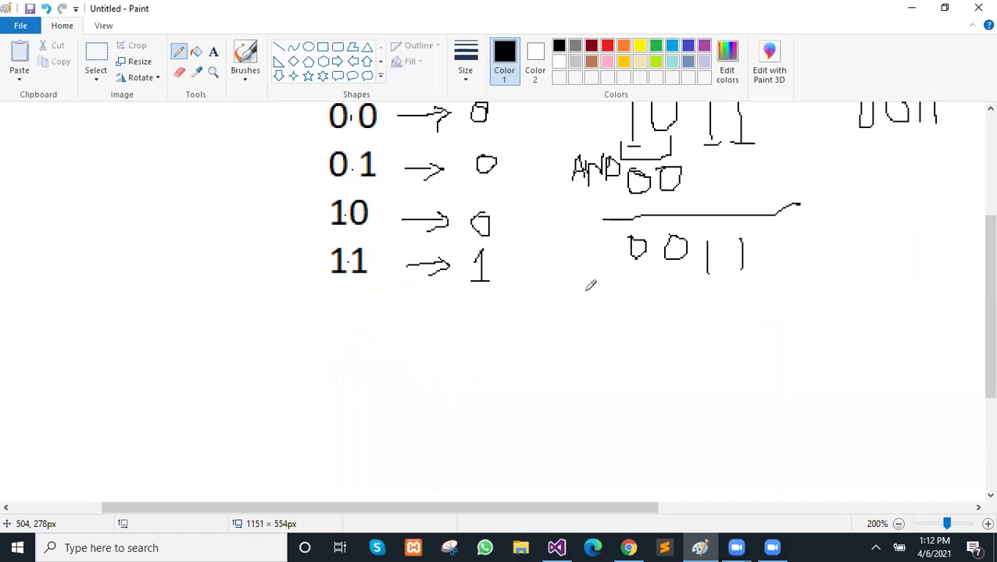
pyautogui.scroll(3, 625, 297)
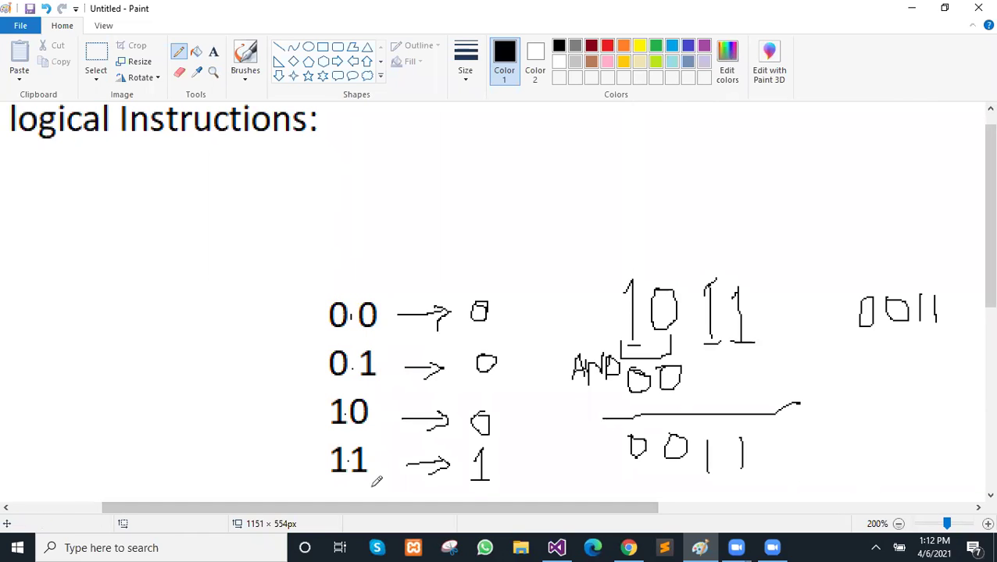
pyautogui.scroll(-1, 863, 512)
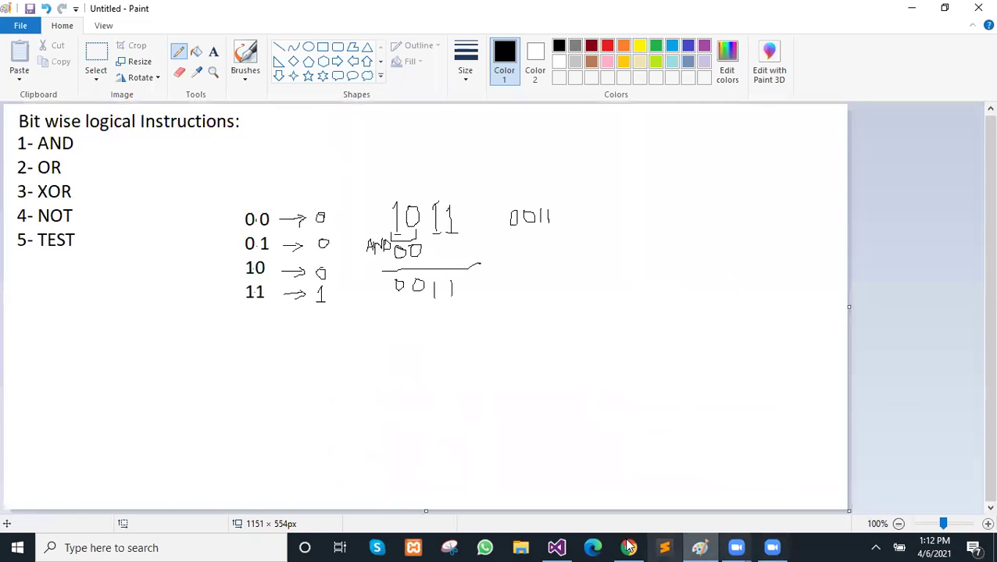
# Step: In examples.asm write INCLUDE Irvine32.inc, .data, .code, main PROC and mov eax,1011, checking the Paint notes
pyautogui.click(559, 545)
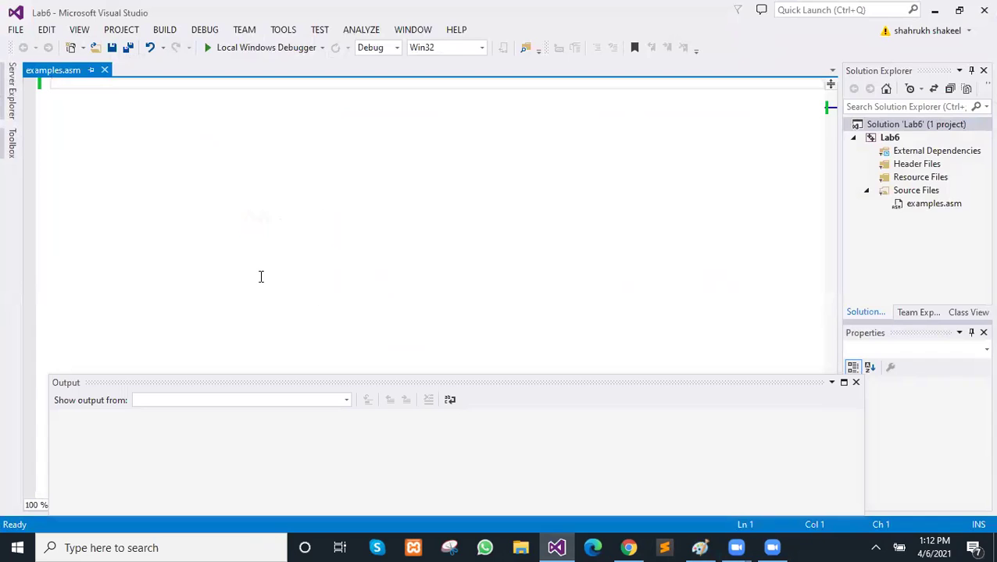
pyautogui.write('INCL')
pyautogui.write('UDE Irvine')
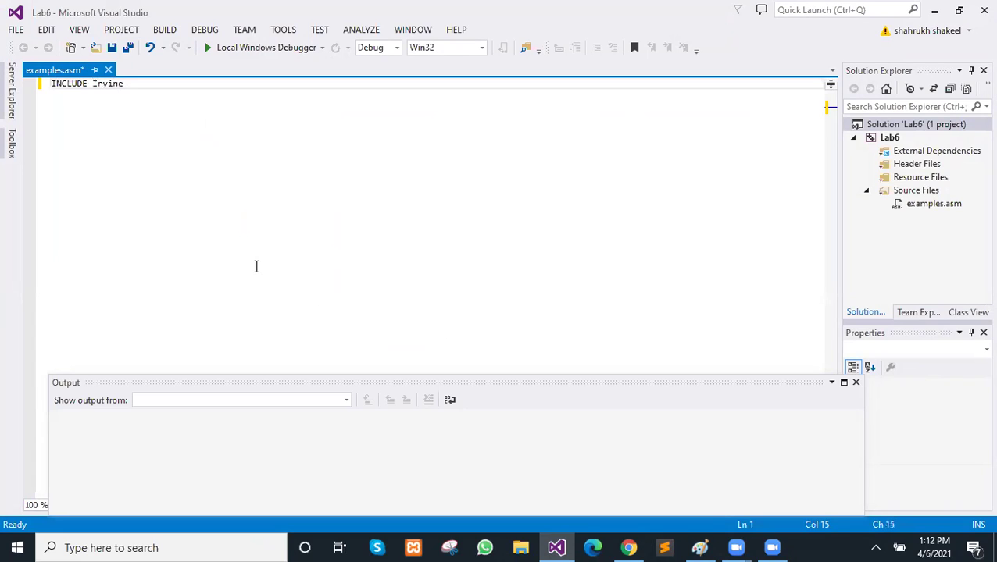
pyautogui.write('32')
pyautogui.write('.inc')
pyautogui.press('Return')
pyautogui.write('.data')
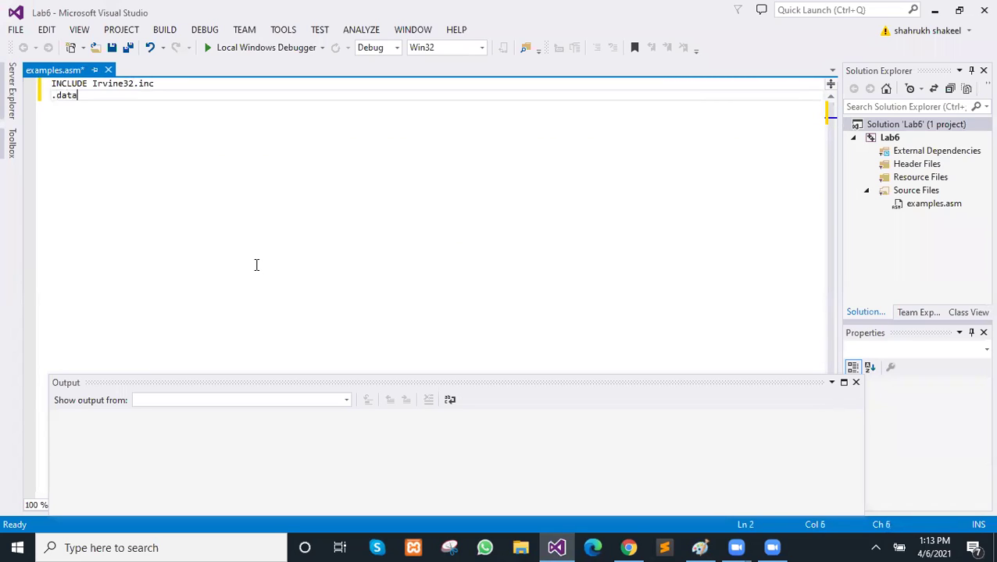
pyautogui.press('Return')
pyautogui.press('Return')
pyautogui.write('.code')
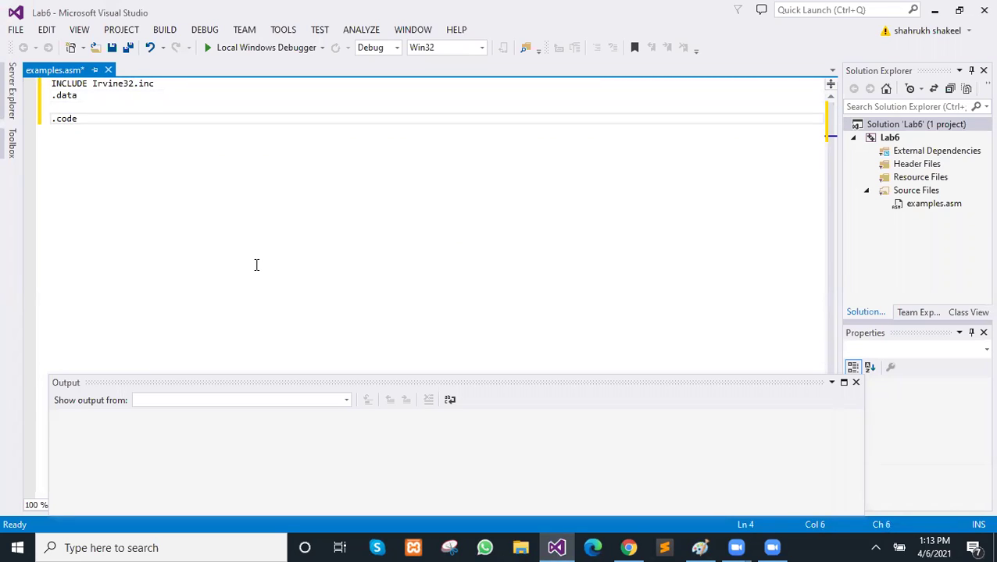
pyautogui.press('Return')
pyautogui.write('main PR')
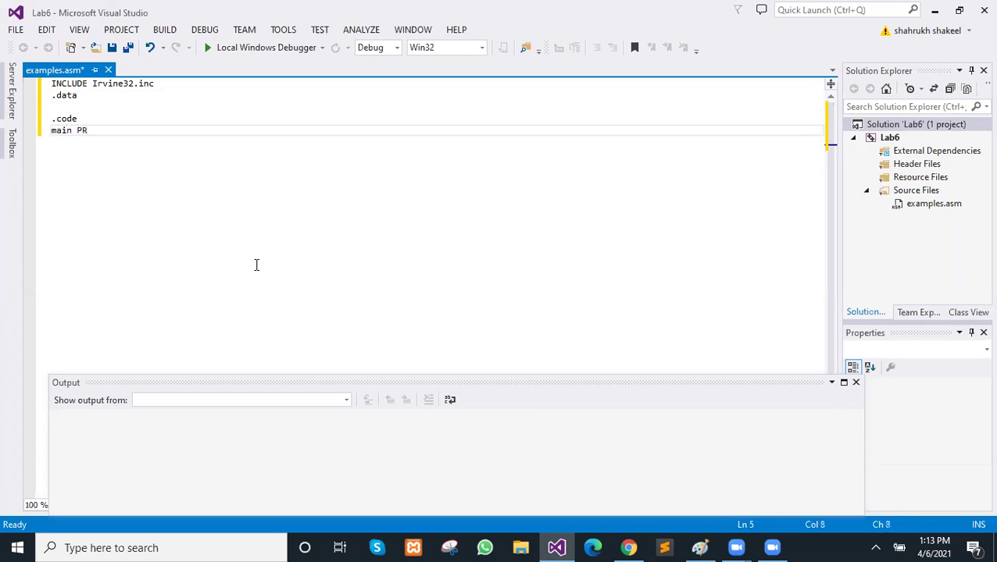
pyautogui.write('OC')
pyautogui.press('Return')
pyautogui.press('Return')
pyautogui.write('mov eax,')
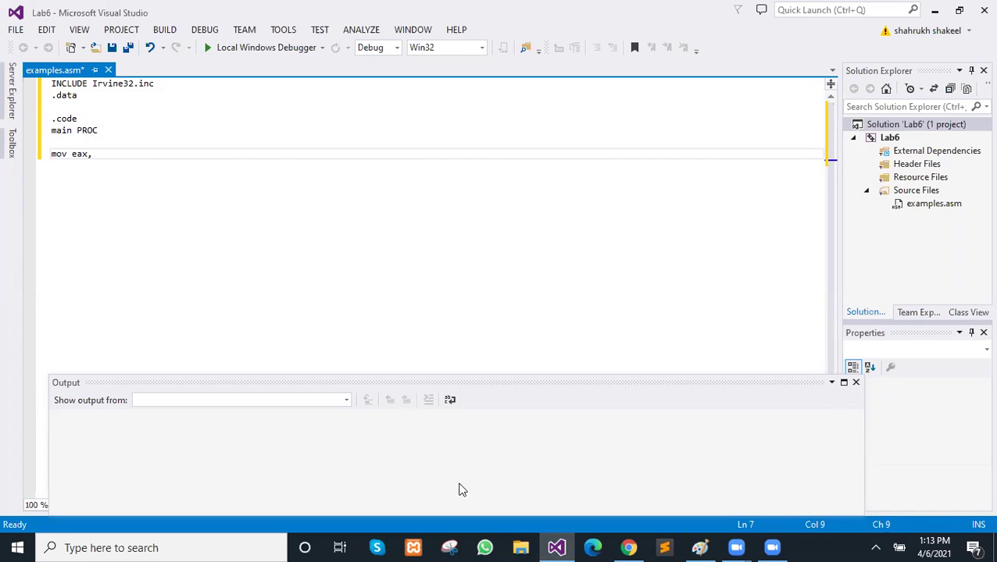
pyautogui.click(700, 547)
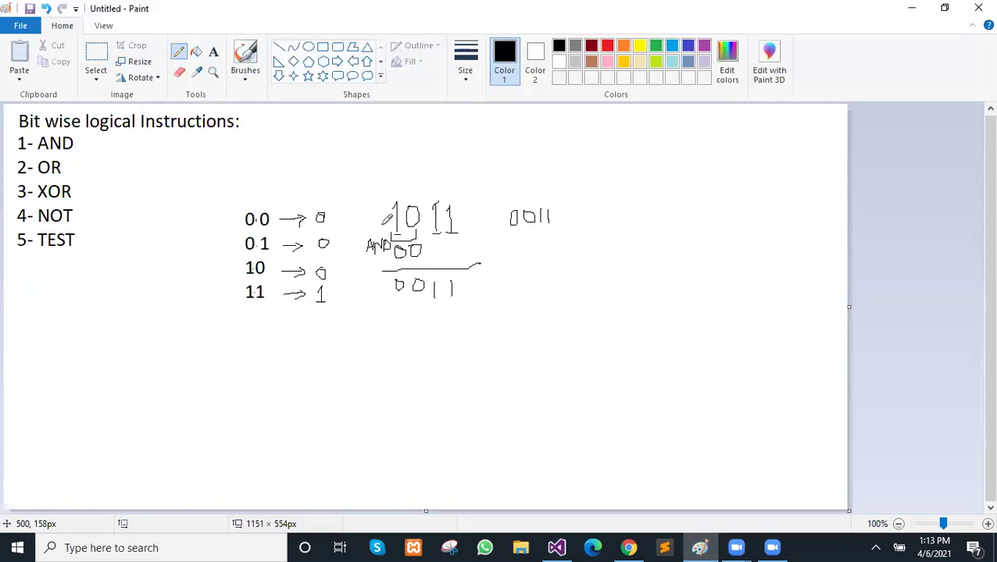
pyautogui.click(623, 546)
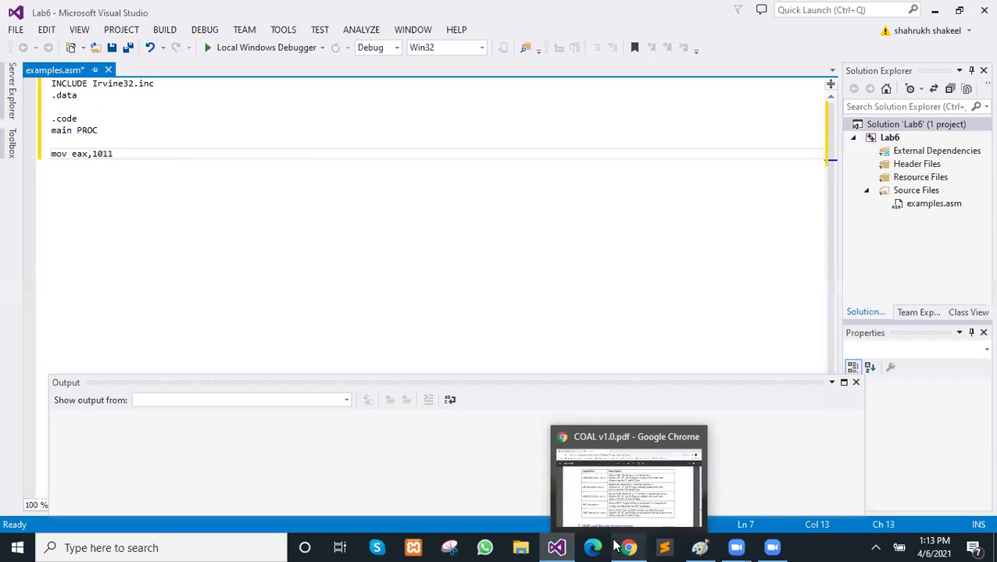
# Step: Finish the 1011b suffix and hide the output pane to enlarge the code editor
pyautogui.write('b')
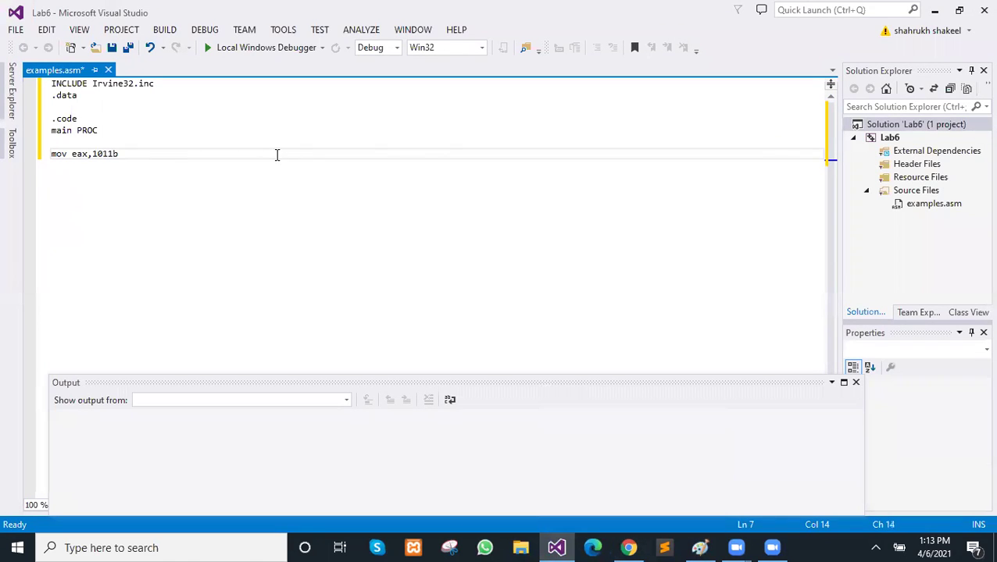
pyautogui.scroll(2, 277, 155)
pyautogui.scroll(2, 277, 154)
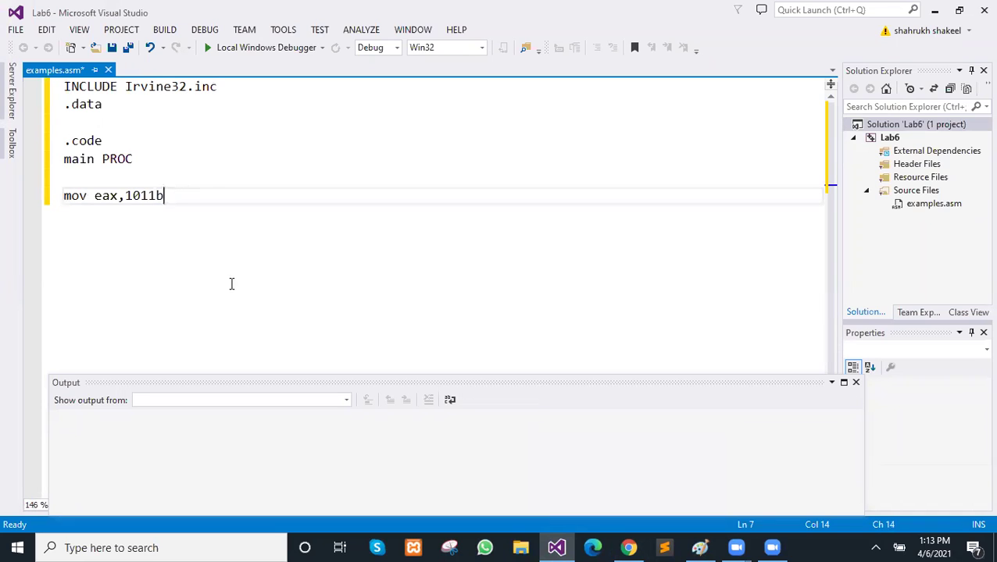
pyautogui.click(855, 382)
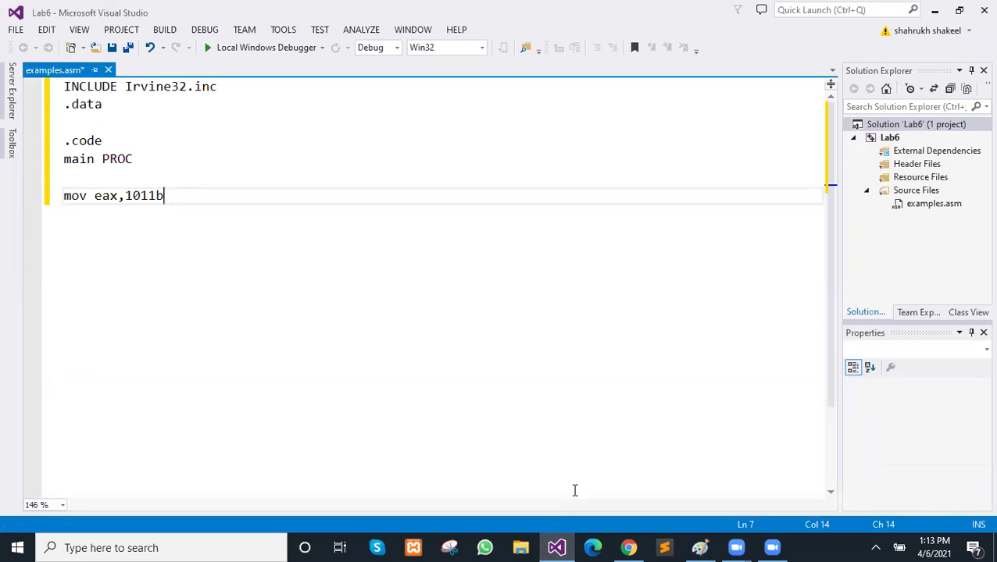
pyautogui.moveTo(156, 200); pyautogui.dragTo(164, 200)
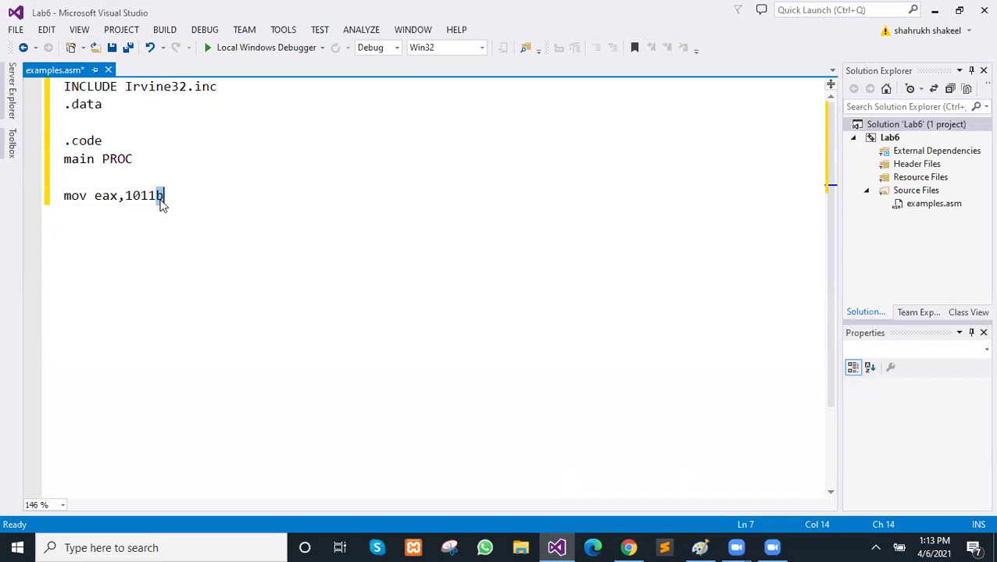
pyautogui.click(180, 194)
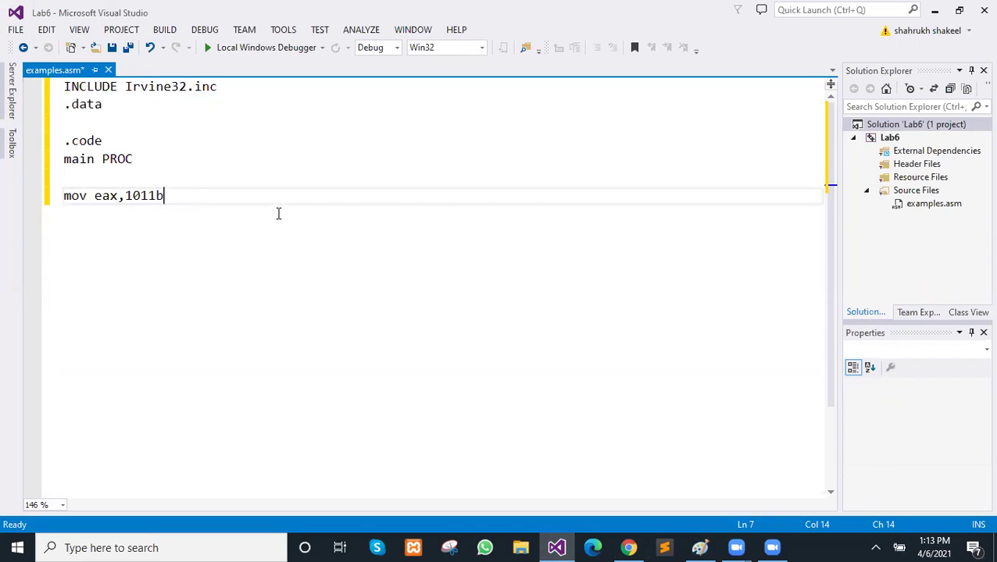
# Step: Add the line mov ebx,0011b, checking the Paint notes and lab PDF along the way
pyautogui.press('Return')
pyautogui.write('mov')
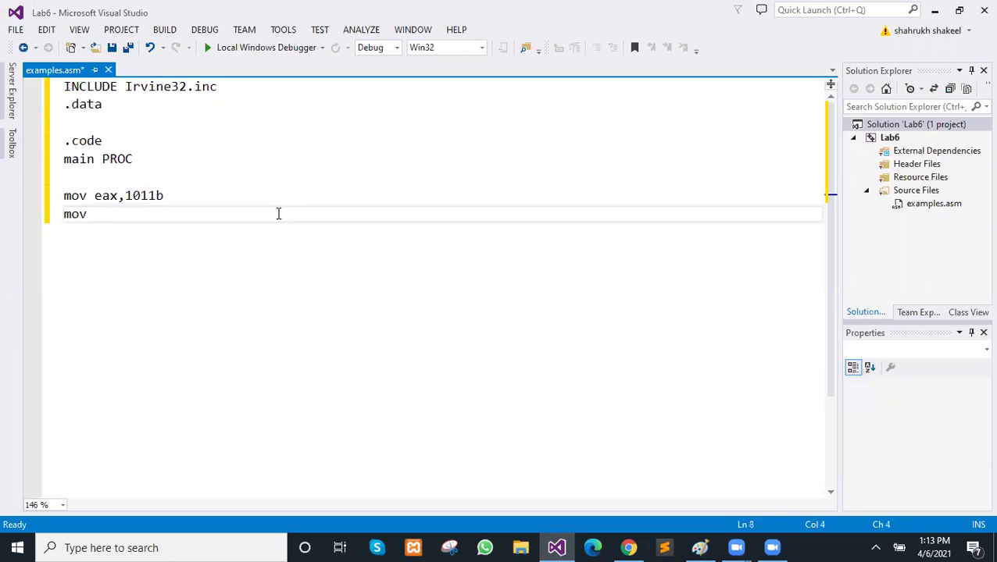
pyautogui.write(' ebx,0011')
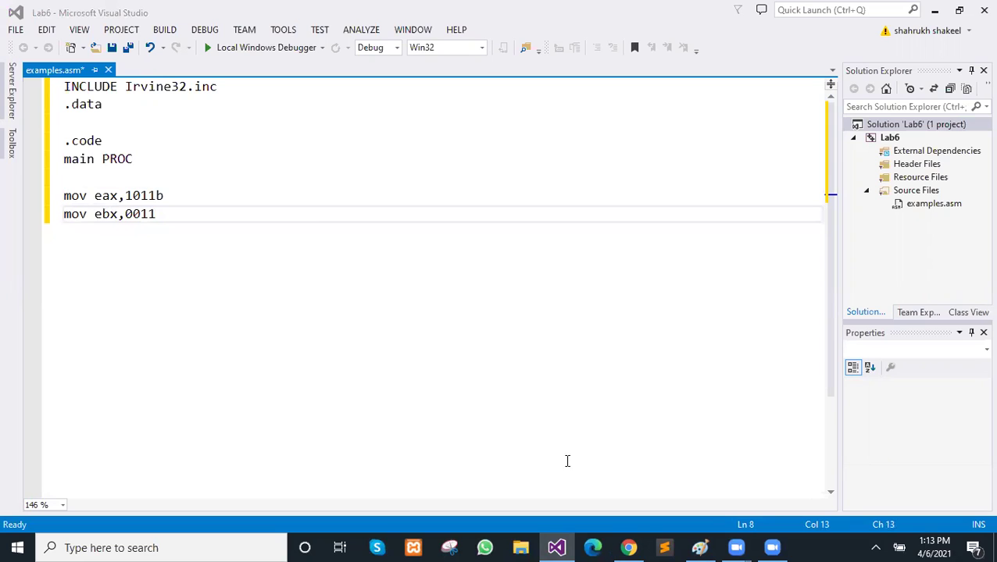
pyautogui.moveTo(699, 547)
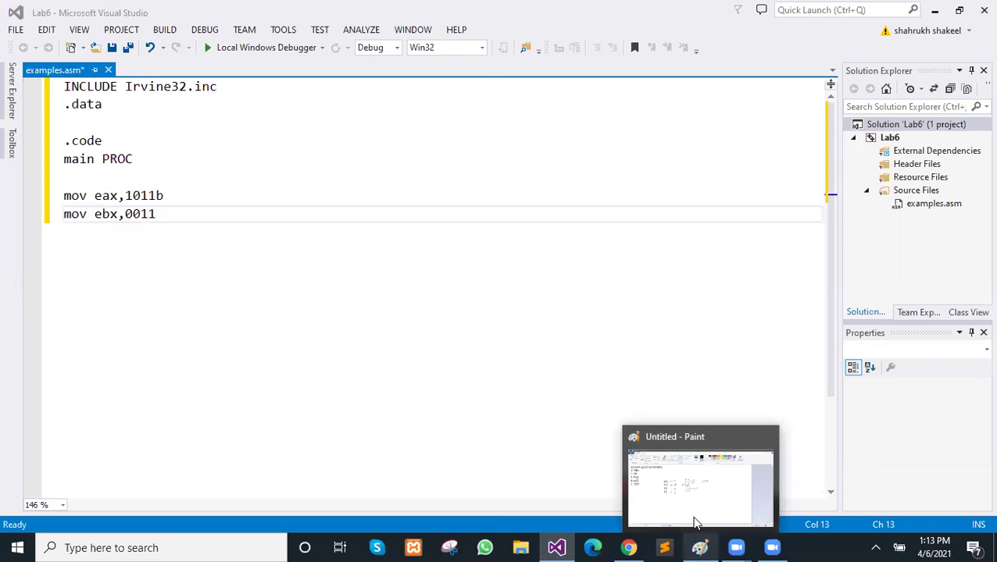
pyautogui.click(696, 482)
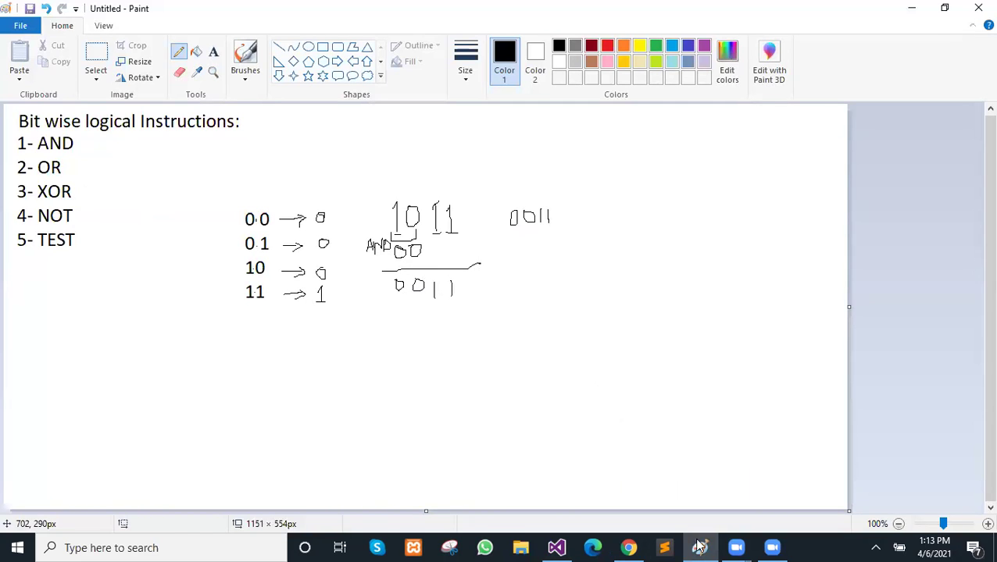
pyautogui.click(628, 548)
pyautogui.click(556, 547)
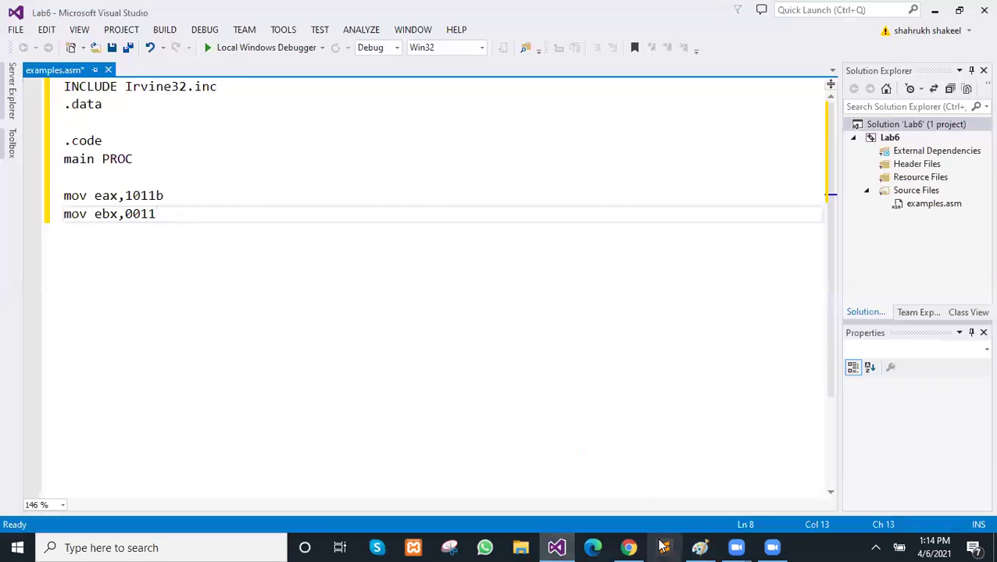
pyautogui.write('b')
pyautogui.press('Return')
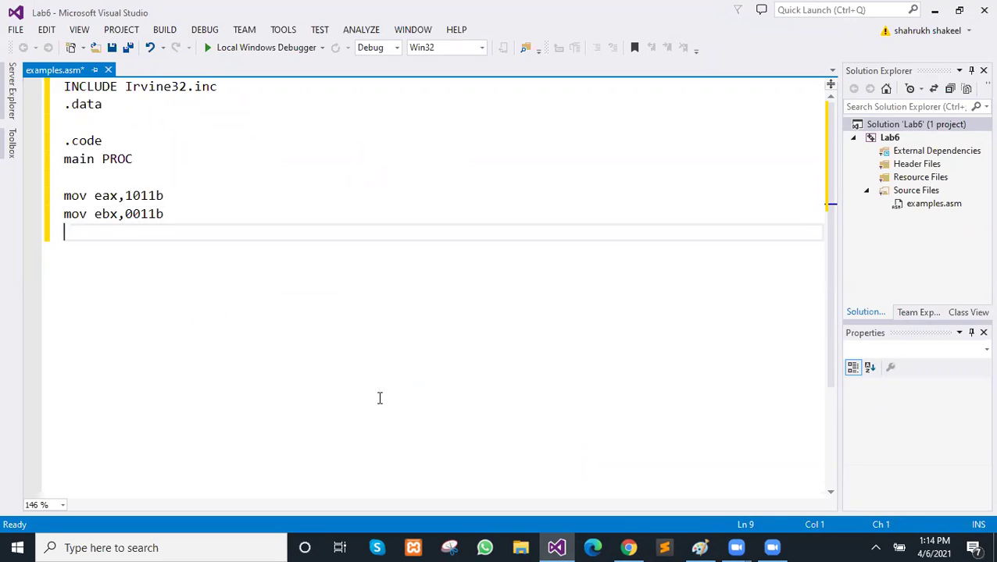
# Step: Review the eax and ebx binary values and begin an AND instruction on the next line
pyautogui.moveTo(125, 195); pyautogui.dragTo(159, 195)
pyautogui.click(161, 195)
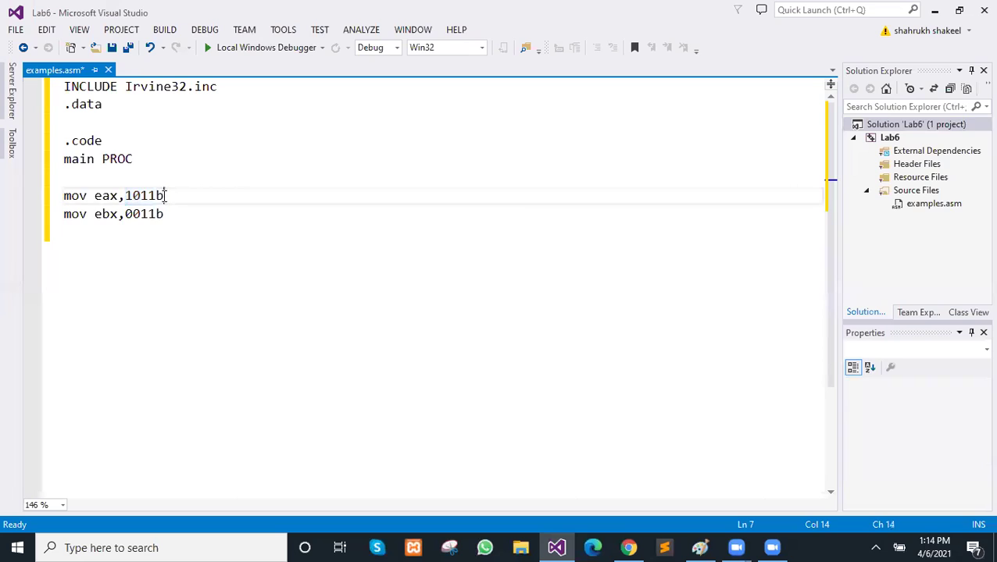
pyautogui.doubleClick(105, 216)
pyautogui.moveTo(125, 215); pyautogui.dragTo(158, 216)
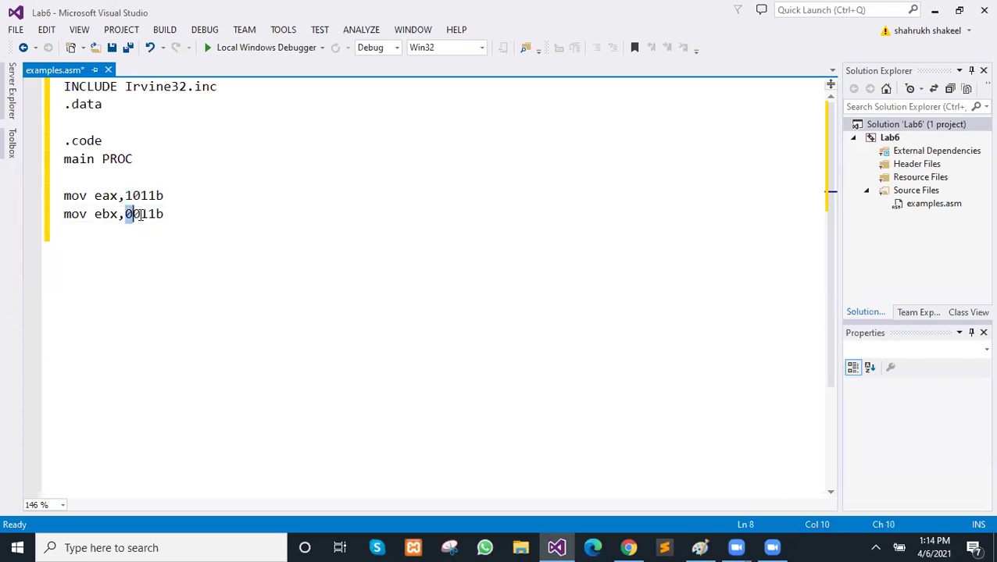
pyautogui.click(166, 216)
pyautogui.press('Return')
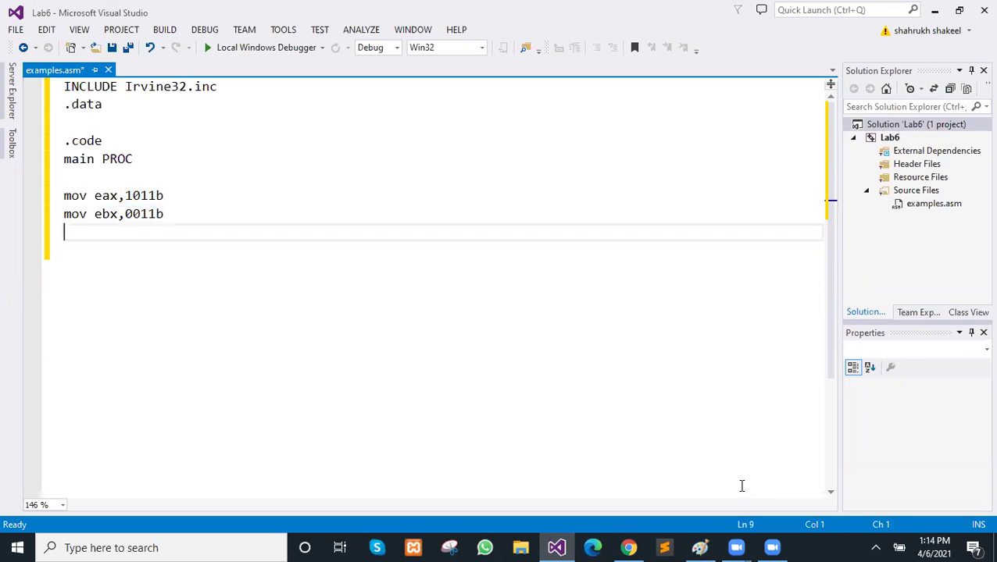
pyautogui.write('AND')
pyautogui.hotkey('alt', 'Tab')
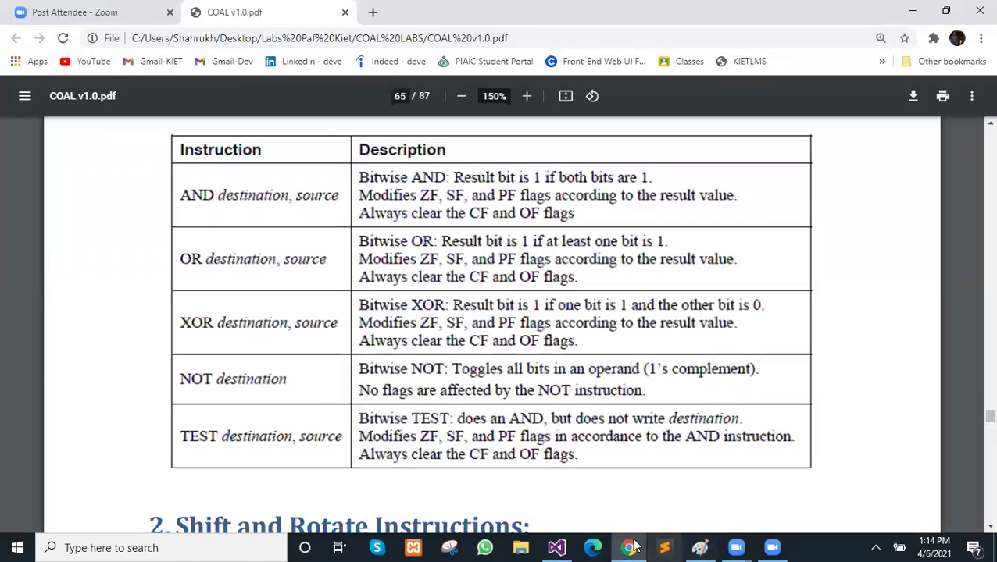
# Step: Compare the Paint notes with the lab PDF, then complete the line as AND eax,ebx
pyautogui.hotkey('alt', 'Tab')
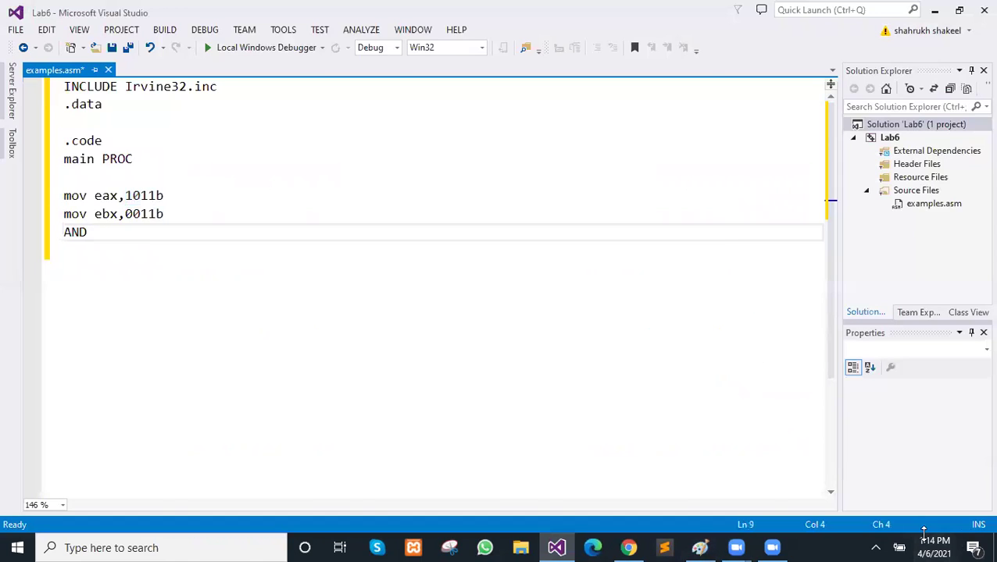
pyautogui.click(702, 548)
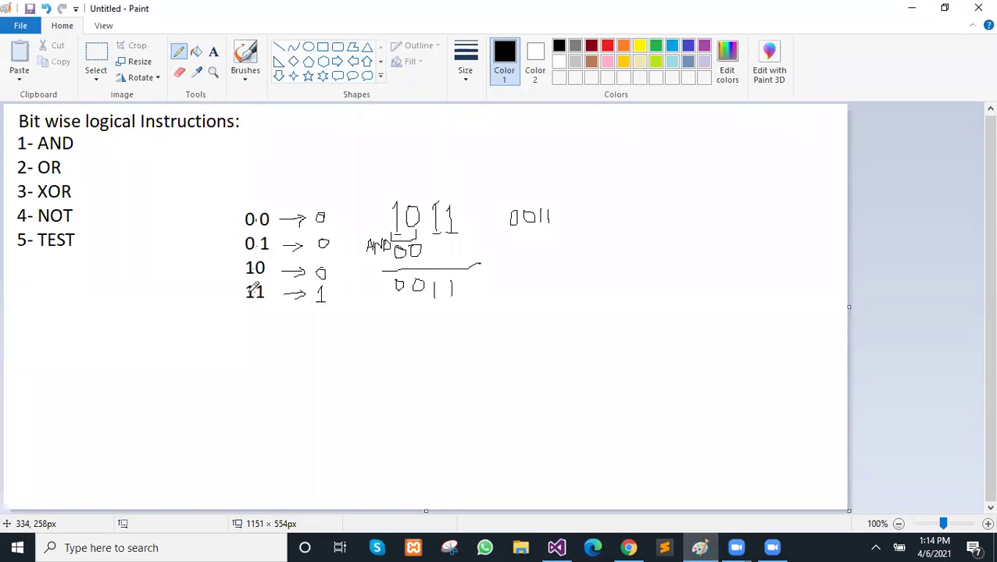
pyautogui.click(633, 547)
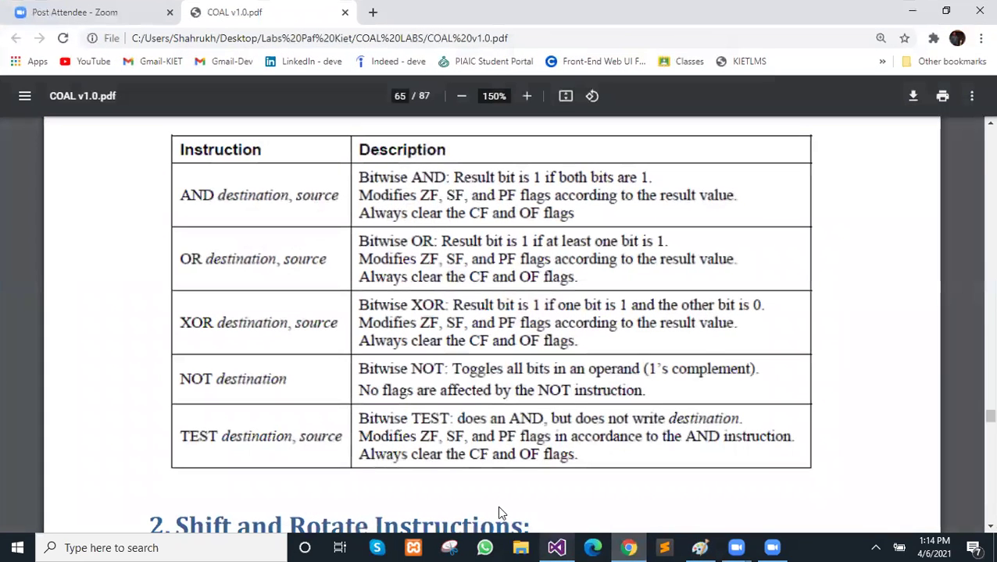
pyautogui.click(557, 548)
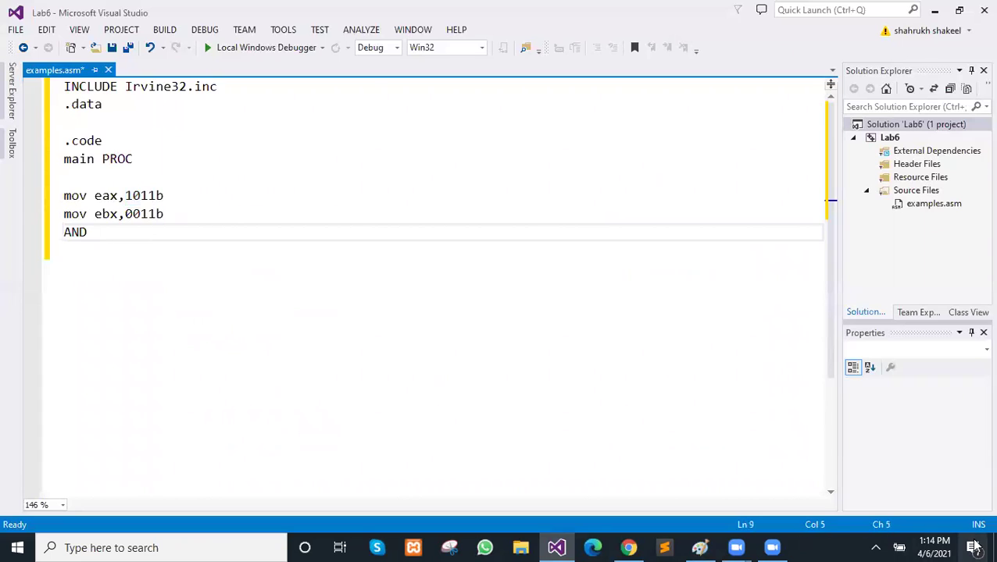
pyautogui.write('eax,')
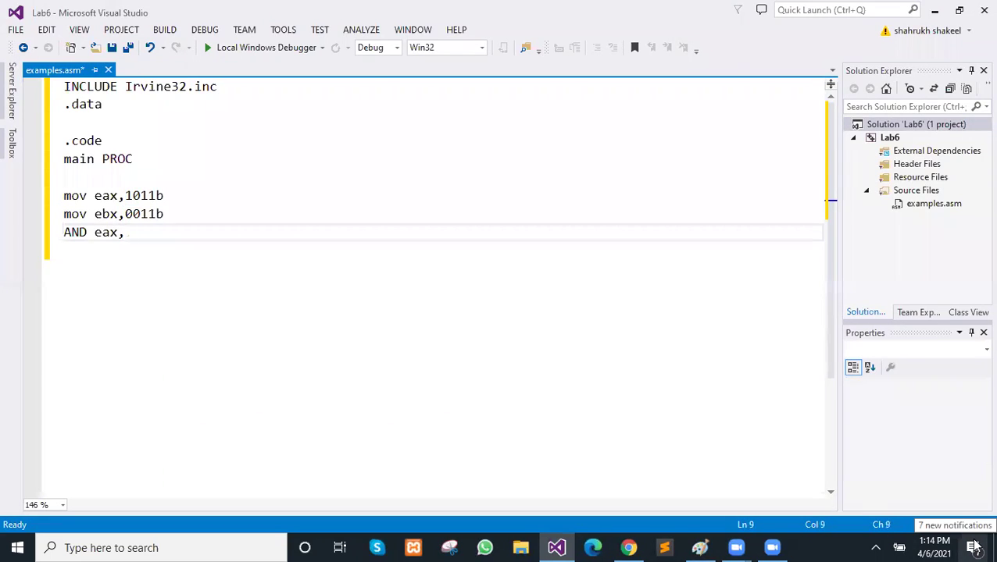
pyautogui.write('ebx')
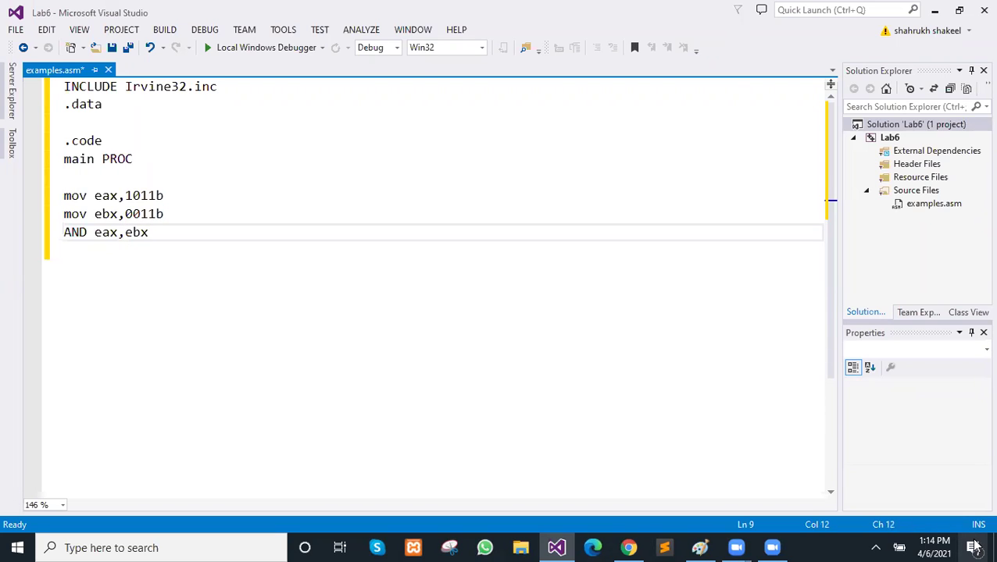
# Step: Add a call writebin line below the AND eax,ebx instruction
pyautogui.hotkey('shift', 'Left')
pyautogui.hotkey('shift', 'Left')
pyautogui.hotkey('shift', 'Left')
pyautogui.hotkey('shift', 'Left')
pyautogui.hotkey('shift', 'Left')
pyautogui.press('End')
pyautogui.press('Return')
pyautogui.press('Return')
pyautogui.write('call c')
pyautogui.write('ritebin')
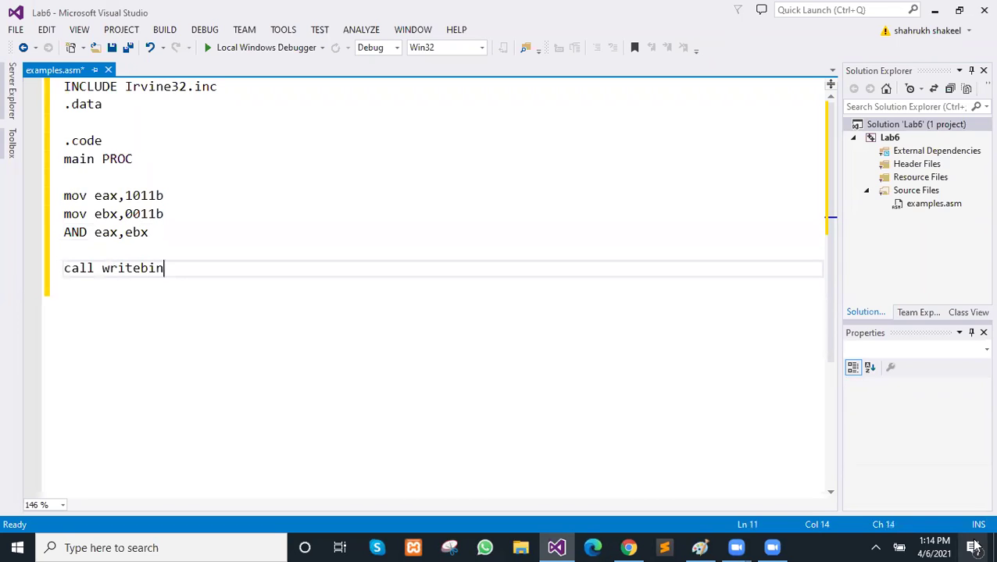
# Step: Check the AND operands eax and ebx against the lab PDF instruction table
pyautogui.doubleClick(114, 235)
pyautogui.doubleClick(134, 233)
pyautogui.moveTo(148, 233)
pyautogui.mouseDown()
pyautogui.moveTo(118, 233)
pyautogui.moveTo(153, 233)
pyautogui.mouseUp()
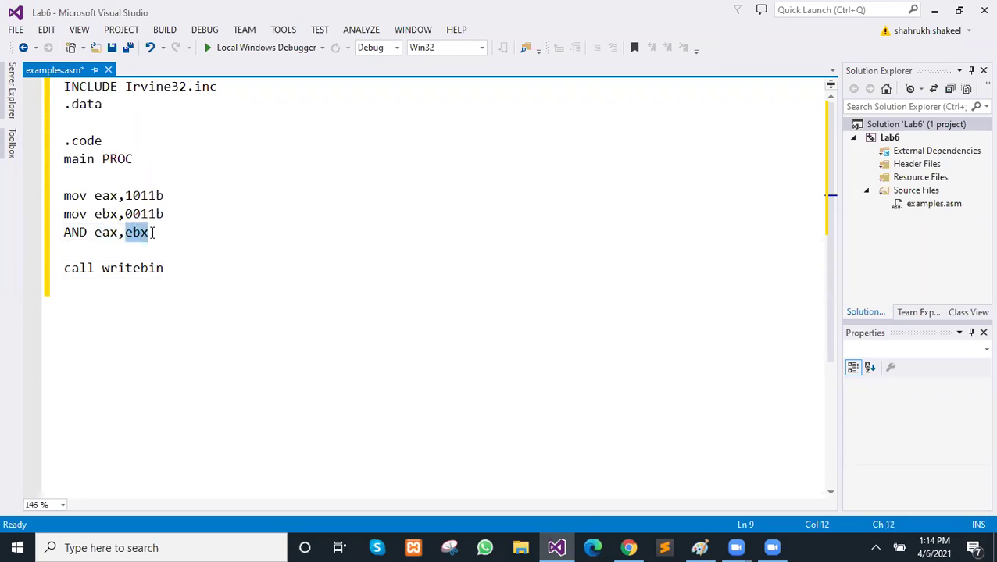
pyautogui.doubleClick(101, 234)
pyautogui.moveTo(123, 232)
pyautogui.mouseDown()
pyautogui.moveTo(97, 232)
pyautogui.moveTo(118, 232)
pyautogui.mouseUp()
pyautogui.click(96, 233)
pyautogui.click(629, 548)
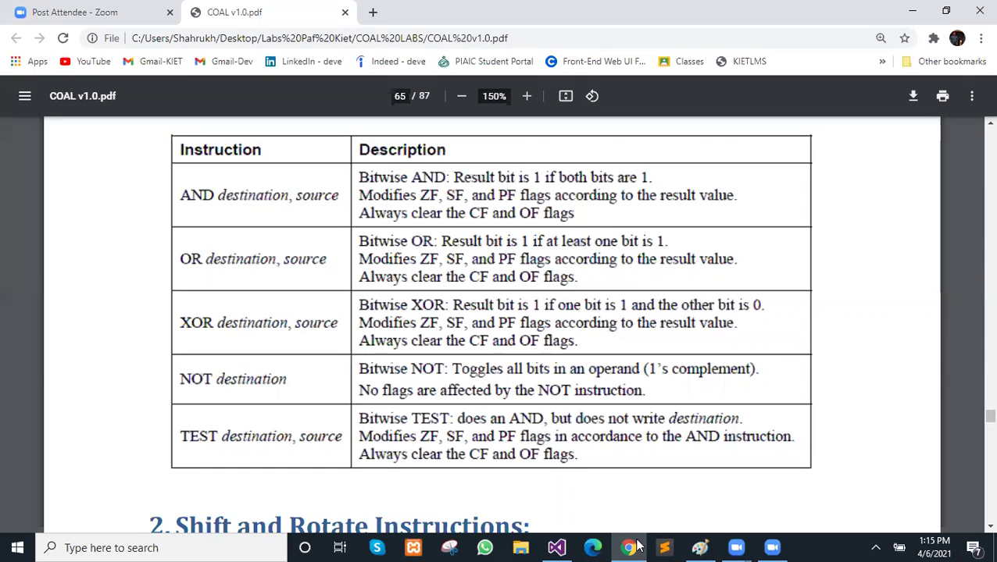
pyautogui.hotkey('alt', 'Tab')
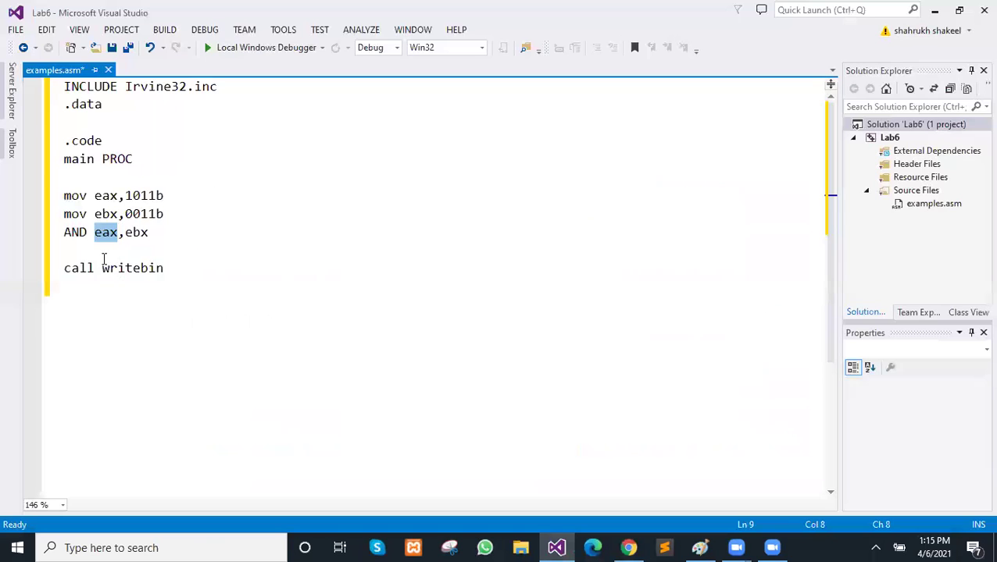
# Step: Add call crlf and exit lines after the writebin call
pyautogui.moveTo(103, 268); pyautogui.dragTo(160, 268)
pyautogui.click(183, 272)
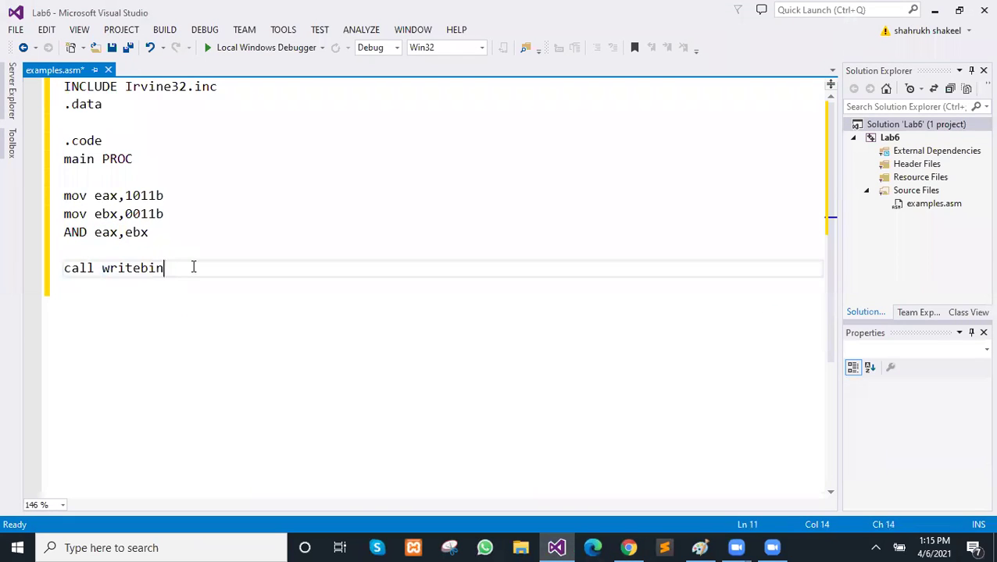
pyautogui.press('Return')
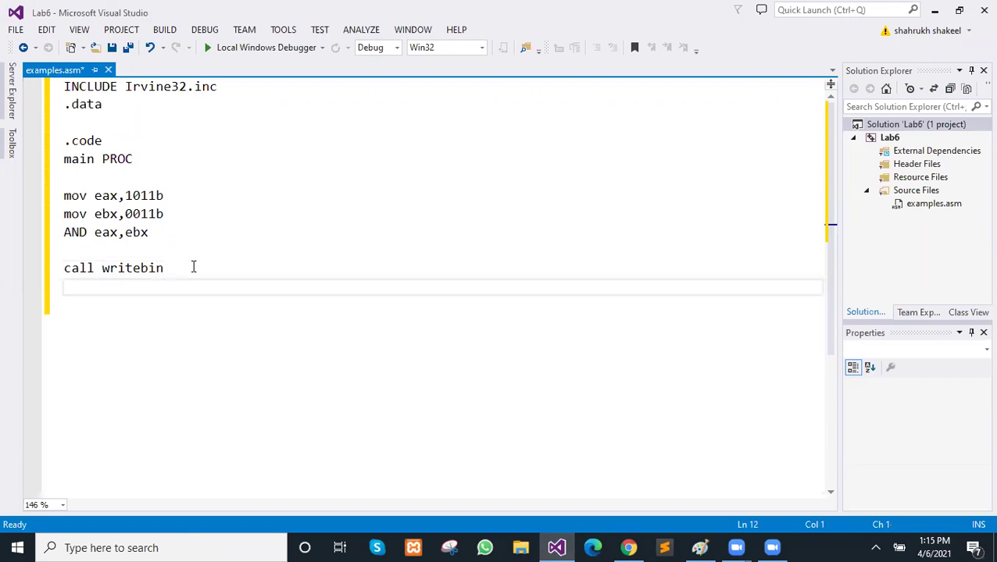
pyautogui.write('call crlf')
pyautogui.press('Return')
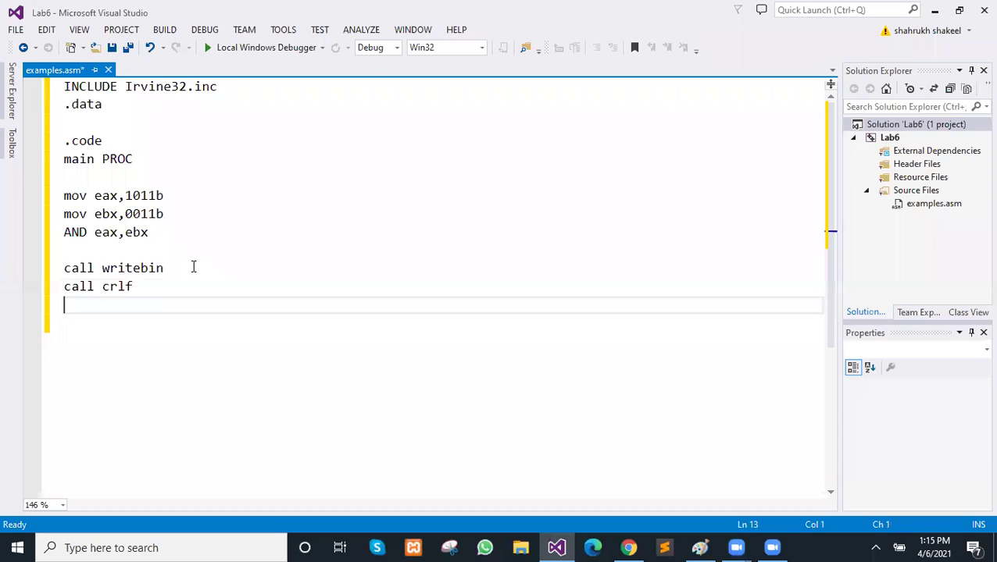
pyautogui.write('exit')
pyautogui.press('Return')
# Step: Close the program with main ENDP and END main, leaving blank lines above exit
pyautogui.write('main E')
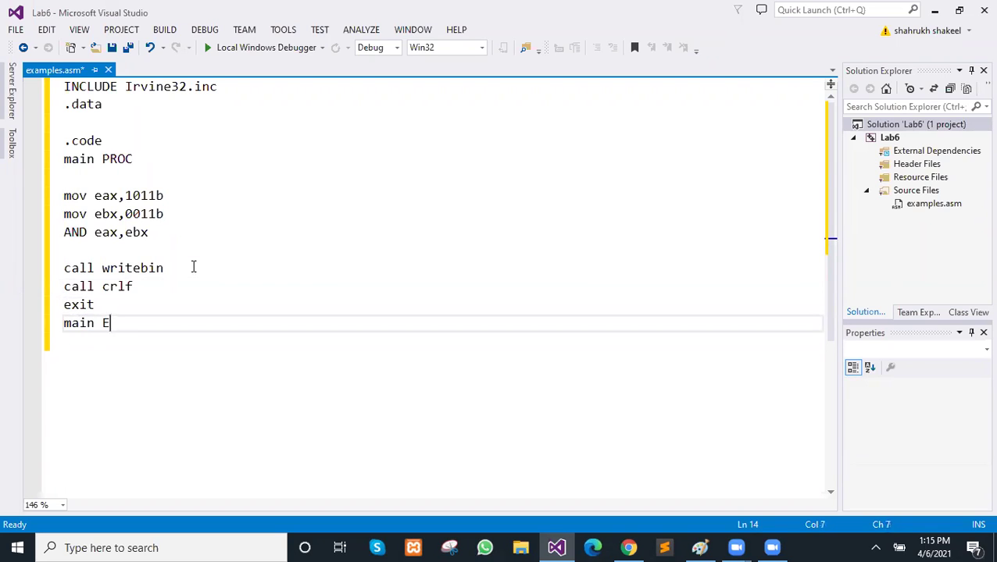
pyautogui.write('NDP')
pyautogui.press('Return')
pyautogui.write('END am')
pyautogui.press('BackSpace')
pyautogui.press('BackSpace')
pyautogui.write('main')
pyautogui.press('Up')
pyautogui.press('Up')
pyautogui.press('Left')
pyautogui.press('Left')
pyautogui.press('Left')
pyautogui.press('Left')
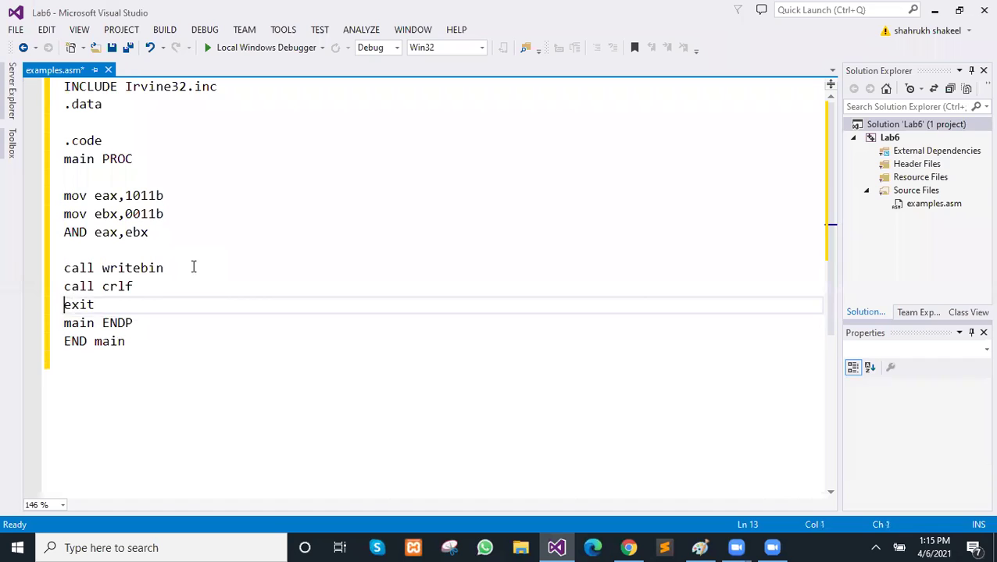
pyautogui.press('Return')
pyautogui.press('Return')
pyautogui.press('Return')
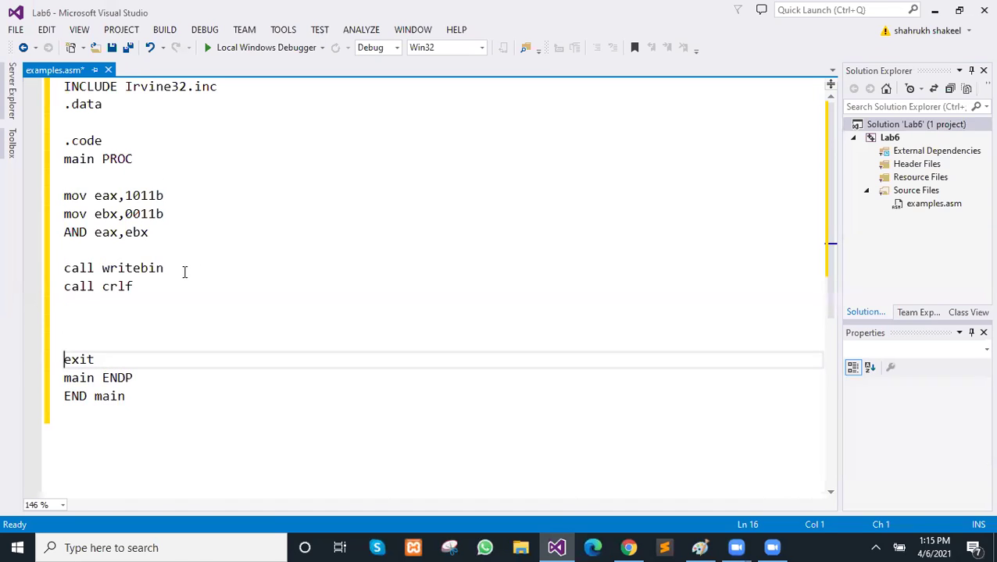
pyautogui.moveTo(64, 195); pyautogui.dragTo(176, 214)
pyautogui.click(125, 196)
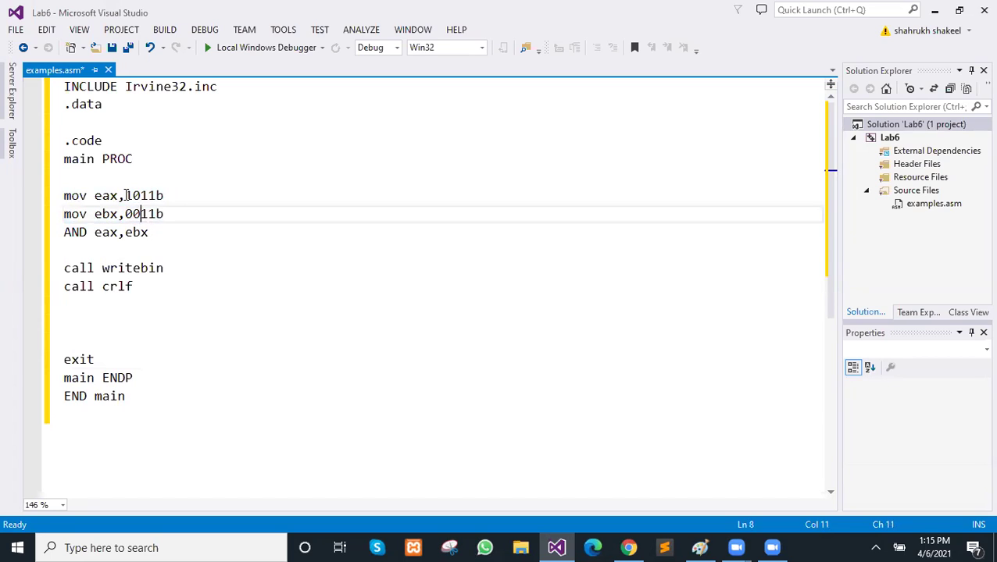
pyautogui.doubleClick(134, 214)
pyautogui.doubleClick(138, 197)
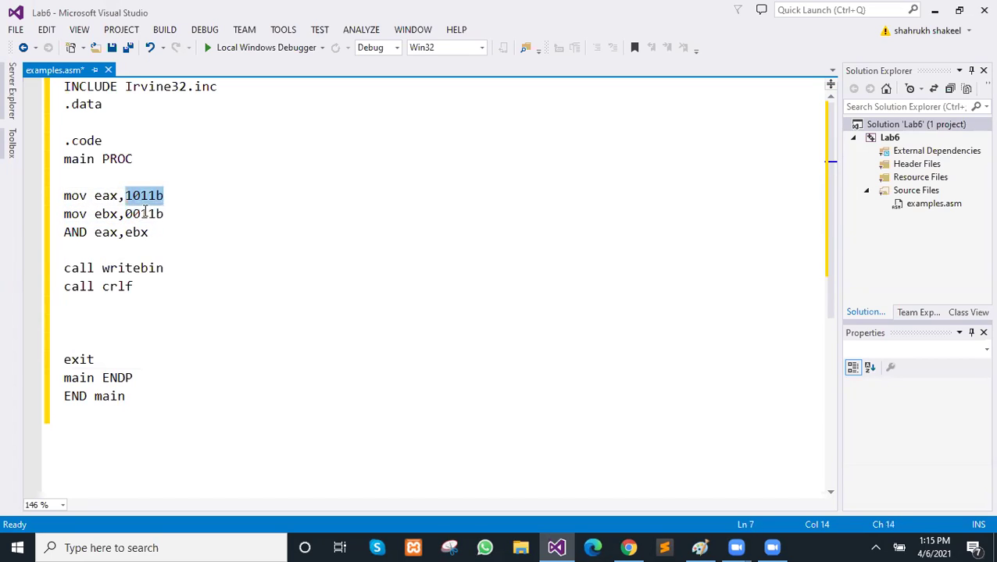
pyautogui.keyDown('ctrl'); pyautogui.scroll(2, 147, 227); pyautogui.keyUp('ctrl')
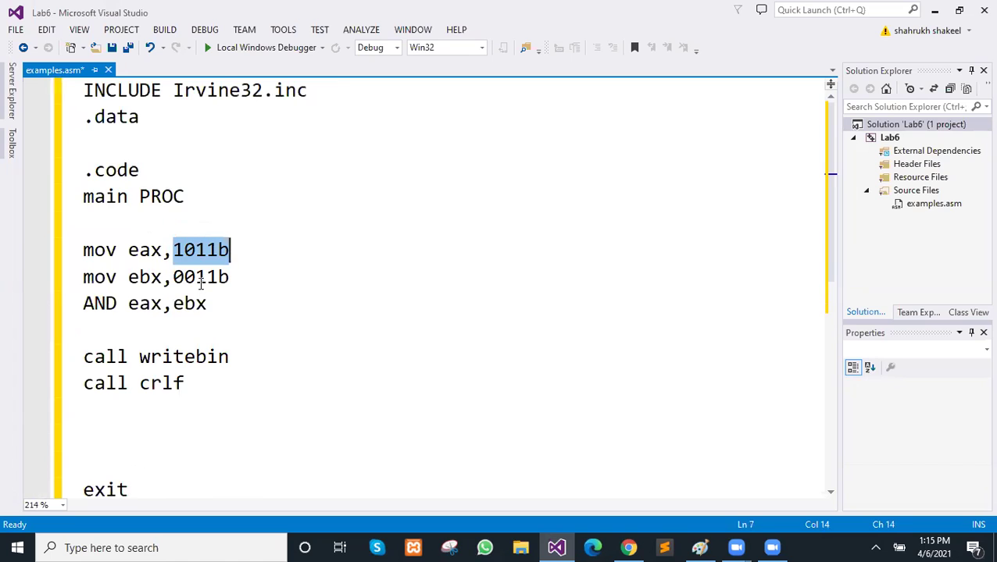
pyautogui.keyDown('ctrl'); pyautogui.scroll(6, 205, 285); pyautogui.keyUp('ctrl')
pyautogui.keyDown('ctrl'); pyautogui.scroll(-3, 208, 290); pyautogui.keyUp('ctrl')
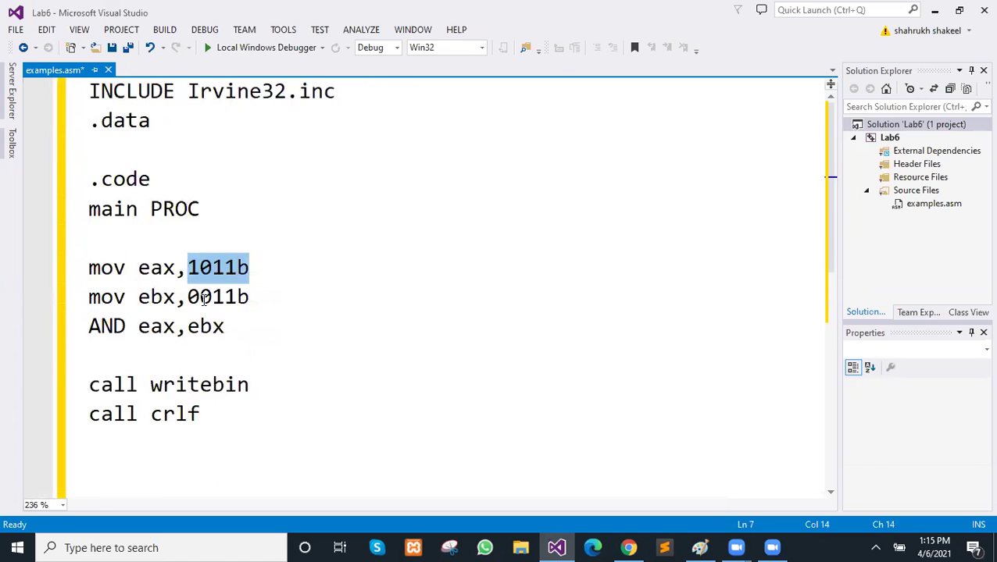
pyautogui.keyDown('ctrl'); pyautogui.scroll(-2, 204, 300); pyautogui.keyUp('ctrl')
pyautogui.moveTo(78, 283); pyautogui.dragTo(159, 282)
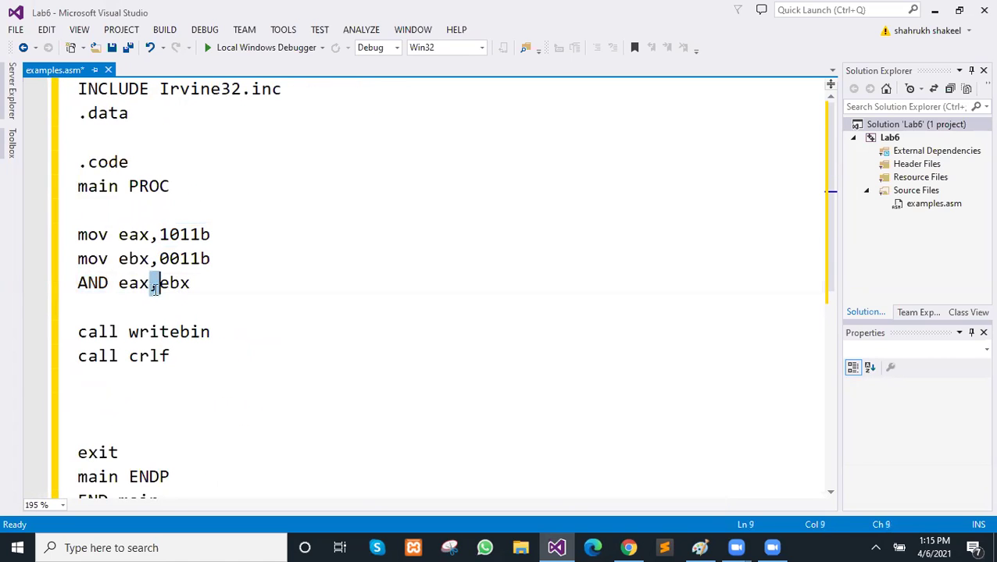
pyautogui.click(165, 239)
pyautogui.moveTo(191, 237)
pyautogui.mouseDown()
pyautogui.moveTo(200, 236)
pyautogui.moveTo(190, 261)
pyautogui.moveTo(181, 235)
pyautogui.mouseUp()
pyautogui.click(192, 261)
pyautogui.click(187, 259)
pyautogui.click(169, 261)
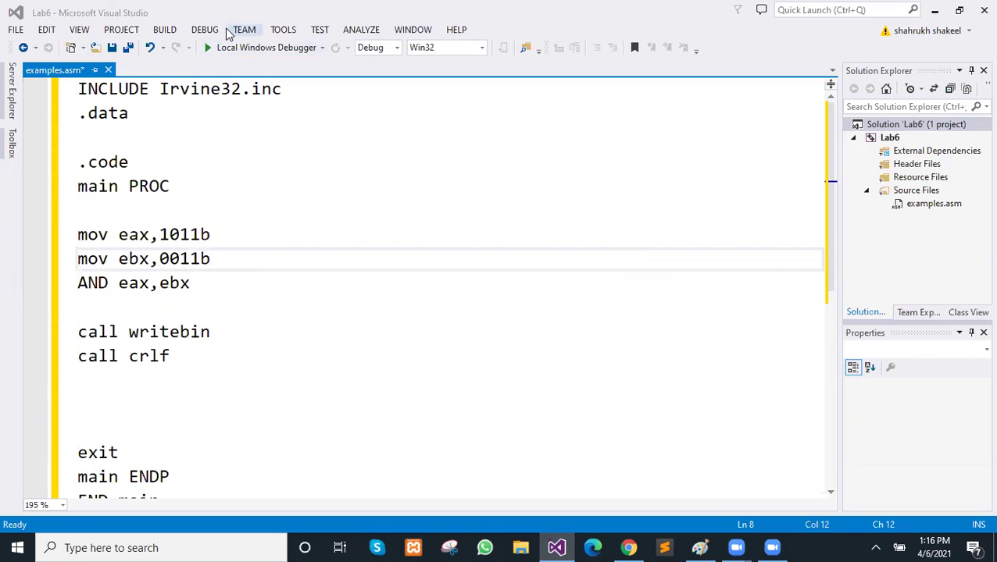
# Step: Build Lab6 and run it without debugging, showing the binary AND result ending 0011
pyautogui.hotkey('alt', 'd')
pyautogui.click(192, 97)
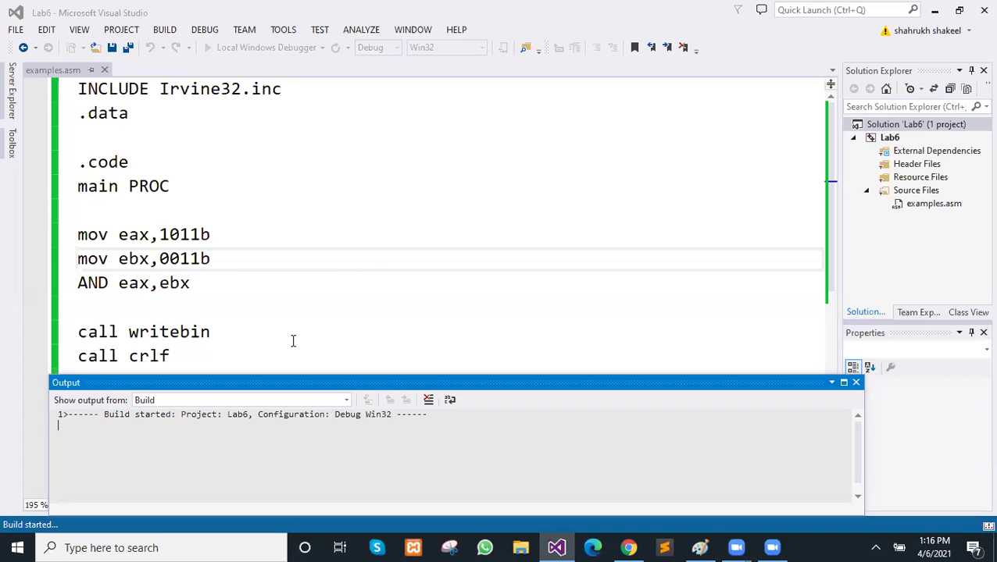
pyautogui.keyDown('ctrl'); pyautogui.scroll(-2, 292, 320); pyautogui.keyUp('ctrl')
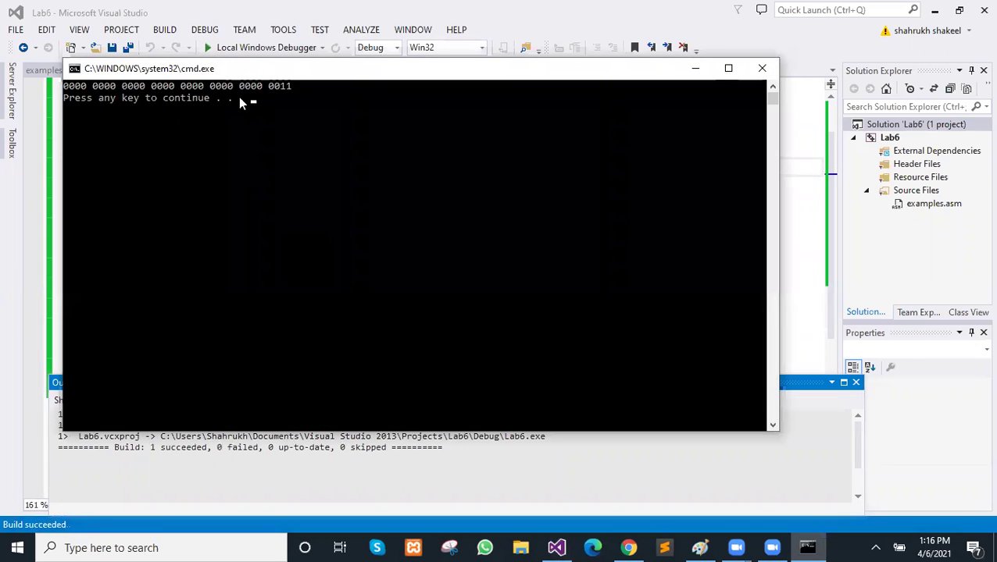
# Step: Move the console window aside to compare its output with the code
pyautogui.moveTo(239, 68); pyautogui.dragTo(362, 123)
pyautogui.moveTo(188, 139); pyautogui.dragTo(422, 170)
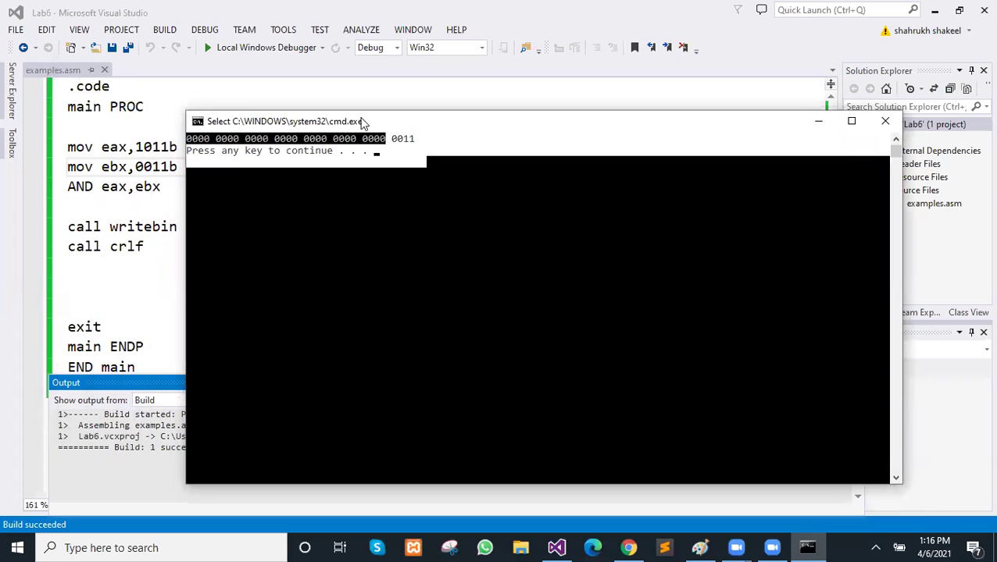
pyautogui.click(385, 185)
pyautogui.moveTo(369, 127); pyautogui.dragTo(402, 147)
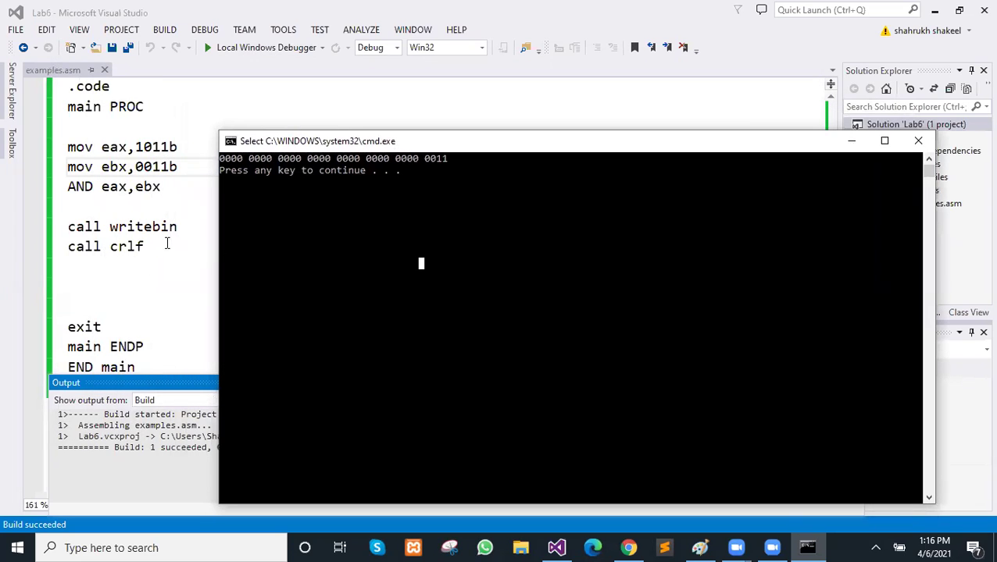
pyautogui.scroll(1, 163, 239)
pyautogui.scroll(1, 162, 240)
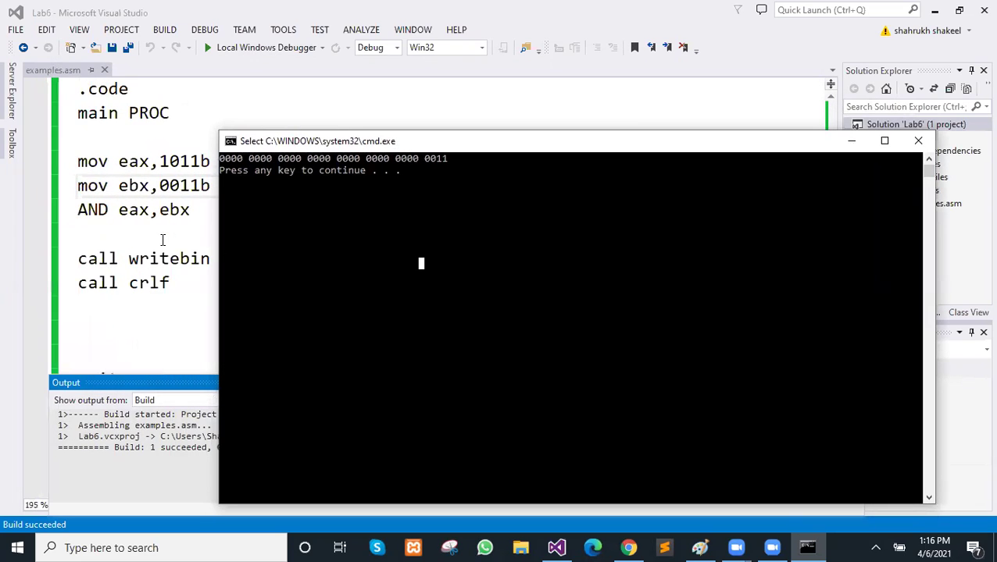
pyautogui.doubleClick(132, 161)
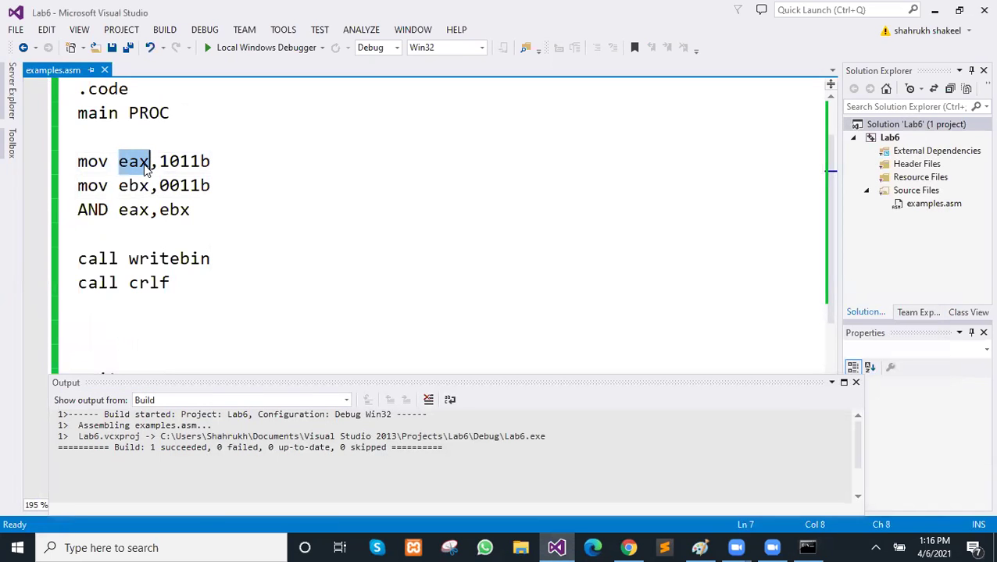
pyautogui.click(805, 547)
pyautogui.scroll(1, 318, 190)
pyautogui.scroll(1, 317, 189)
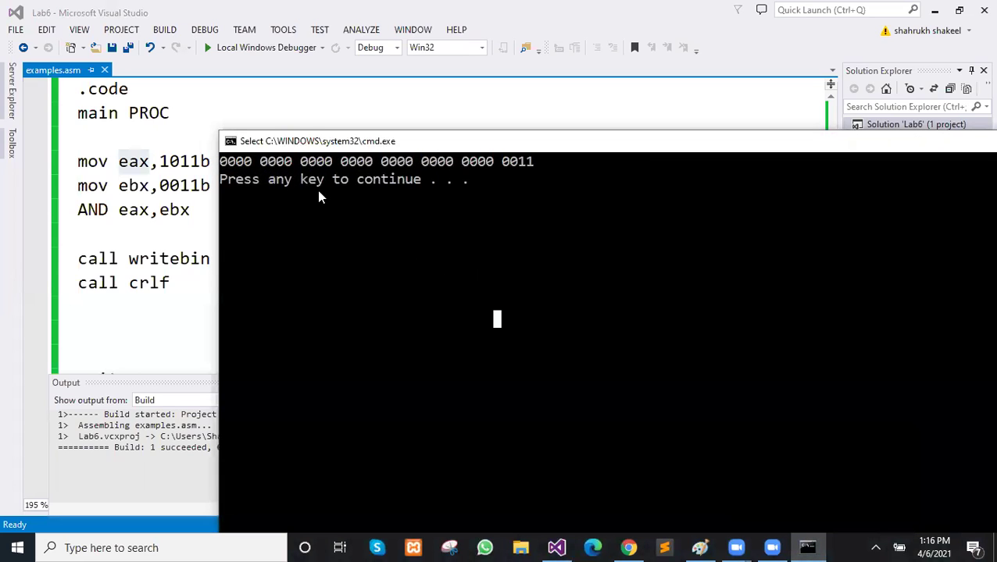
pyautogui.scroll(1, 317, 189)
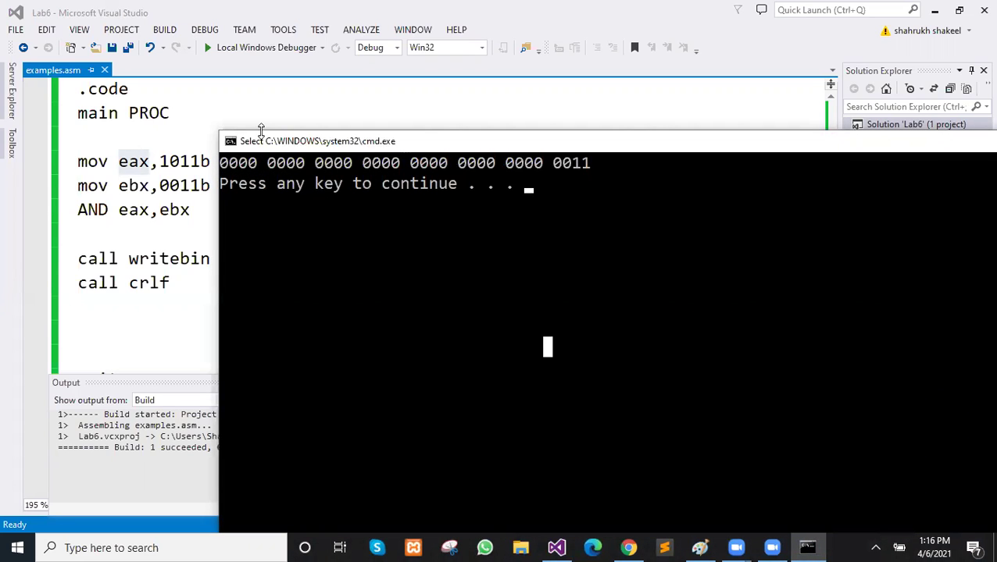
pyautogui.moveTo(274, 144); pyautogui.dragTo(353, 168)
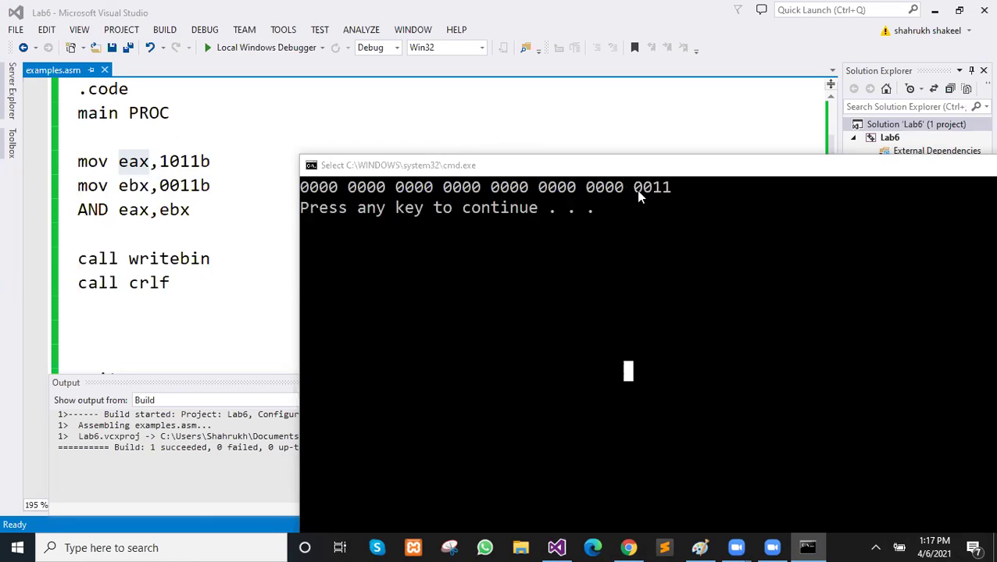
# Step: Mark the 0011 output, close the console, and go back to the Paint notes
pyautogui.moveTo(625, 188)
pyautogui.mouseDown()
pyautogui.moveTo(682, 194)
pyautogui.moveTo(456, 158)
pyautogui.mouseUp()
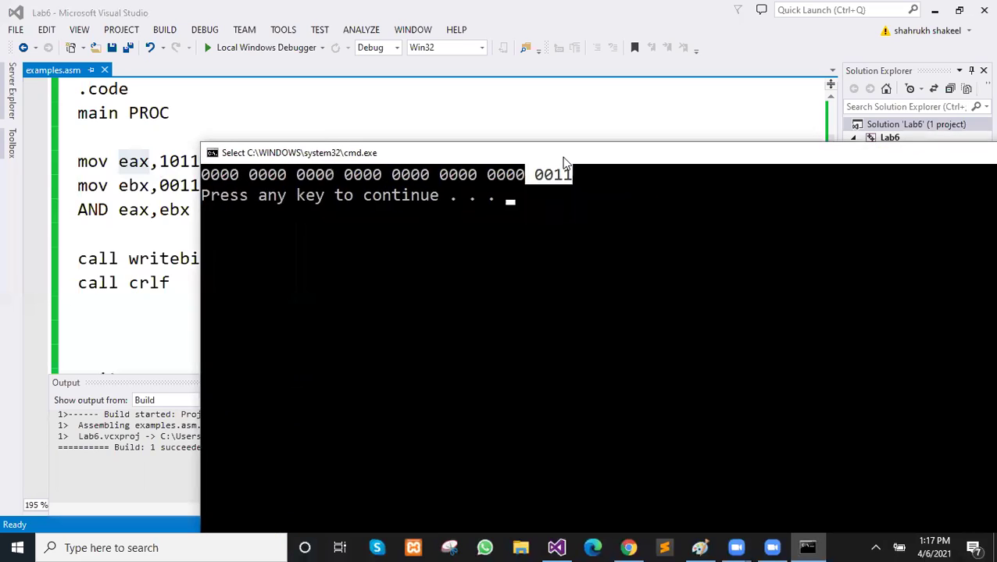
pyautogui.moveTo(934, 163); pyautogui.dragTo(671, 158)
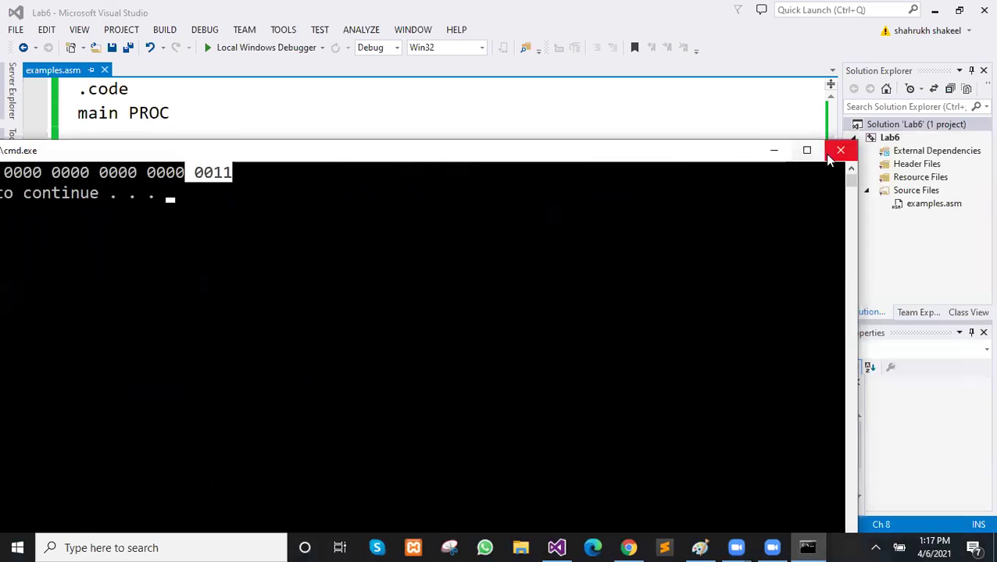
pyautogui.click(839, 150)
pyautogui.click(399, 266)
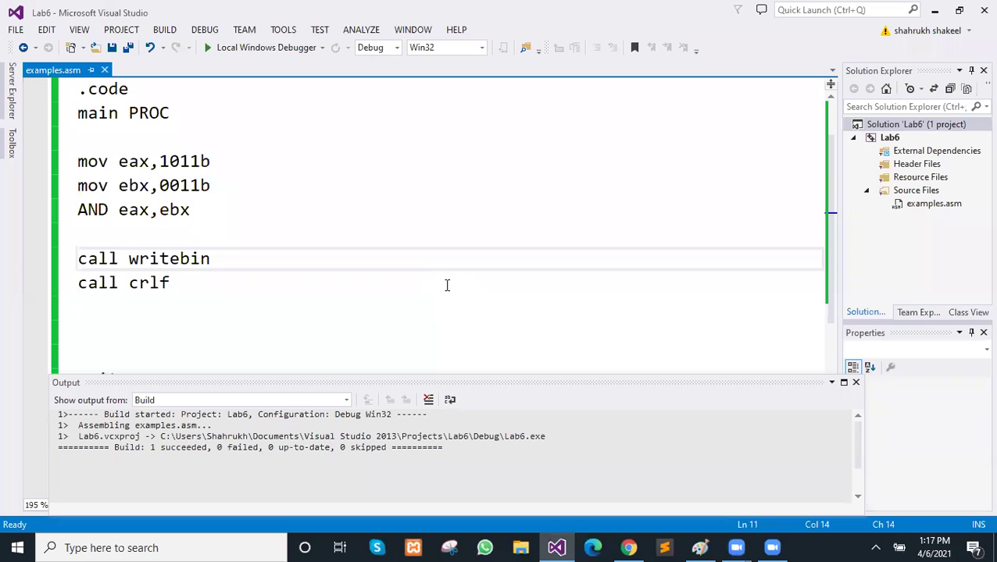
pyautogui.click(699, 548)
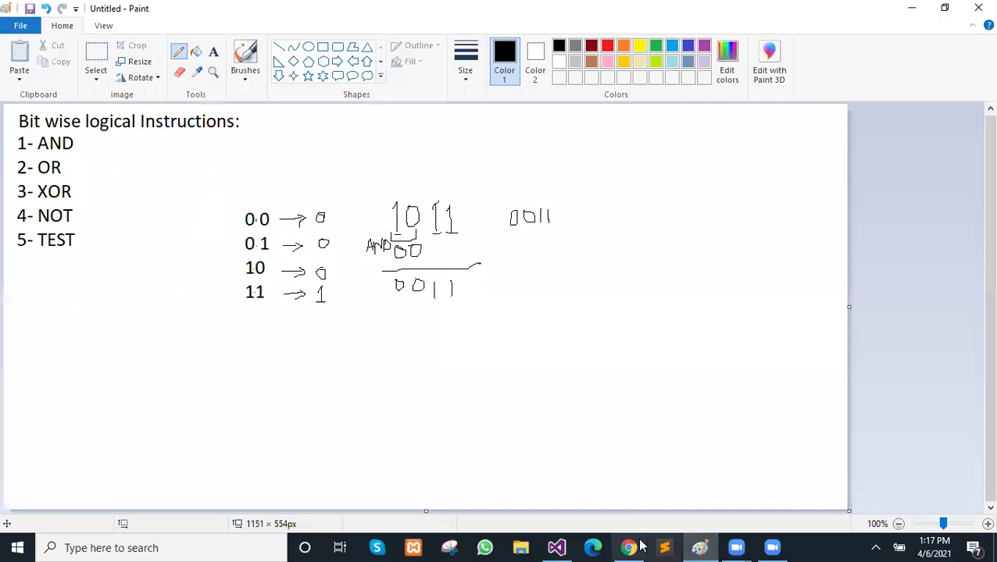
# Step: Look over the COAL PDF's bitwise instruction table in Chrome, then go back to Paint
pyautogui.click(628, 548)
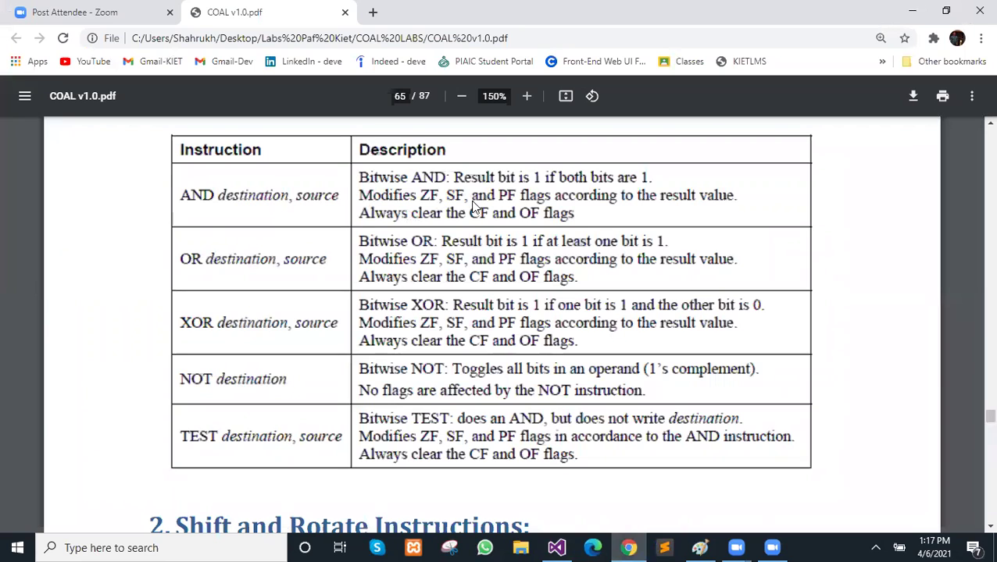
pyautogui.scroll(1, 281, 265)
pyautogui.scroll(-1, 287, 295)
pyautogui.click(699, 548)
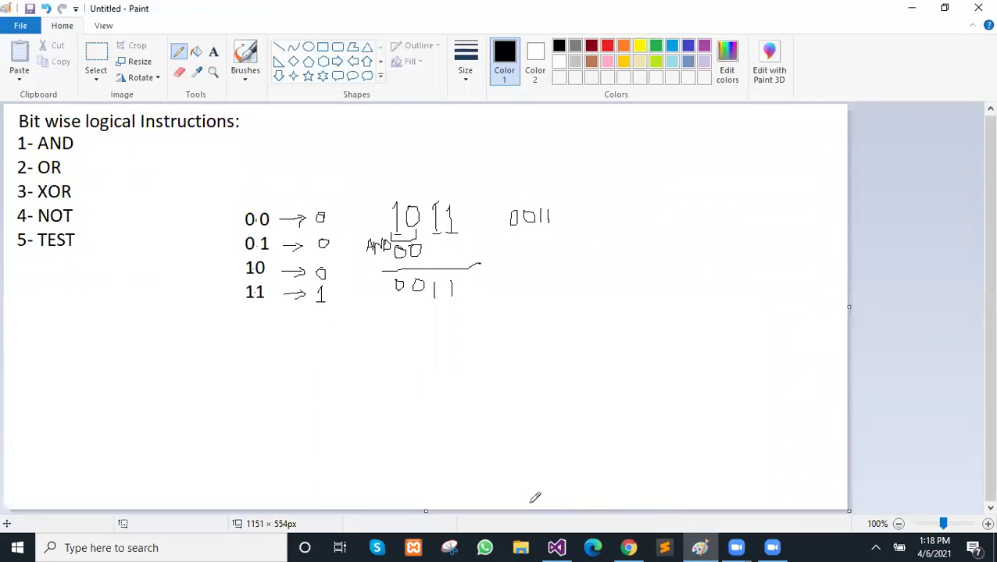
# Step: Type an '(AND)' label and place it left of the first truth table
pyautogui.click(247, 353)
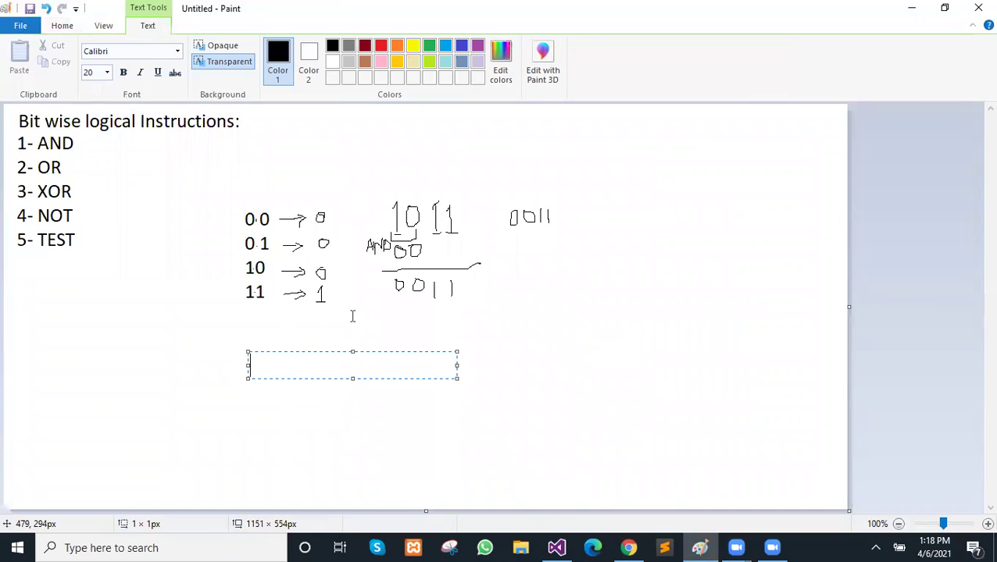
pyautogui.click(204, 225)
pyautogui.click(203, 211)
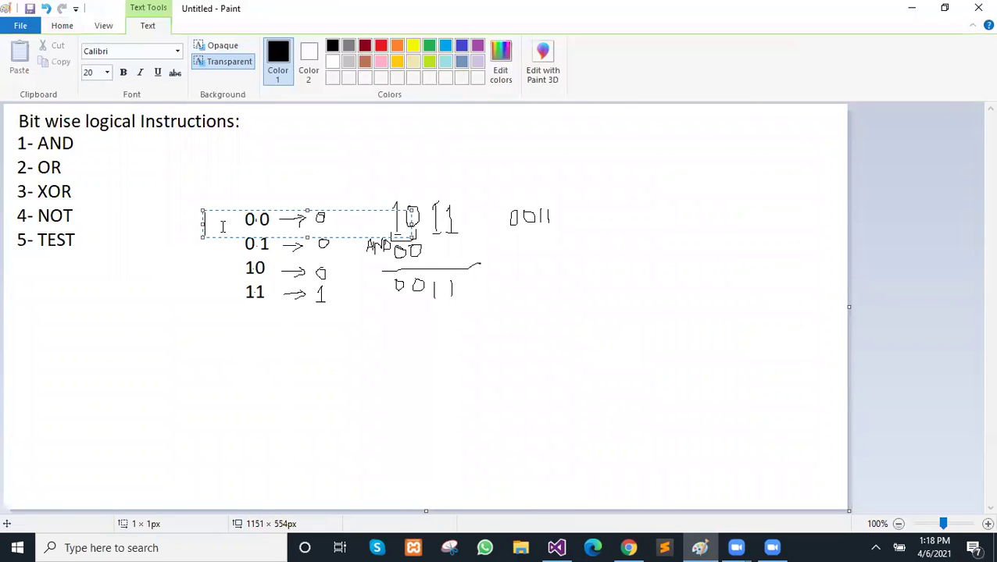
pyautogui.write('AND')
pyautogui.write(')')
pyautogui.press('Left')
pyautogui.press('Left')
pyautogui.press('Left')
pyautogui.write('(')
pyautogui.moveTo(199, 223); pyautogui.dragTo(163, 225)
pyautogui.click(186, 386)
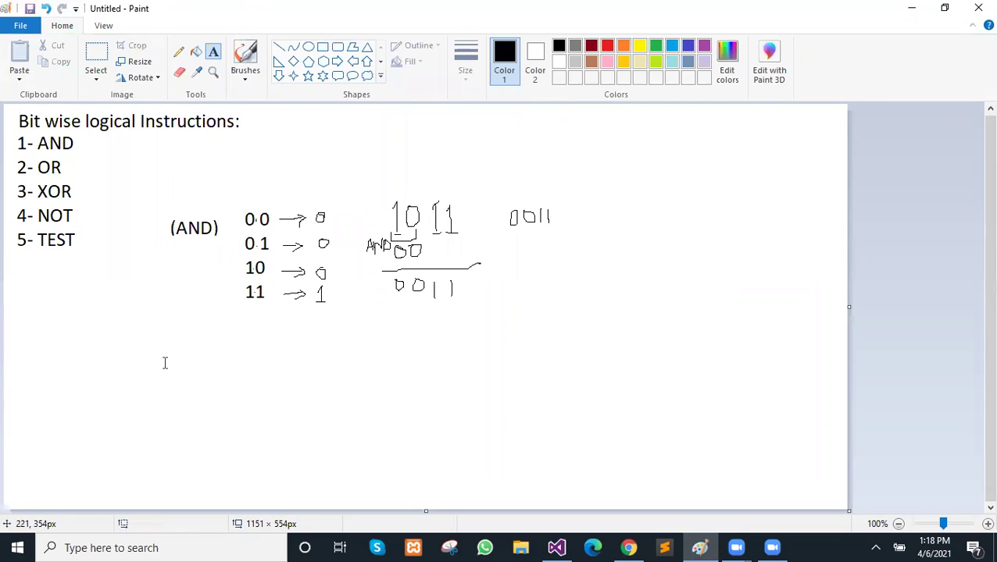
pyautogui.click(165, 362)
# Step: Type the '(OR)' label below the AND truth table
pyautogui.write('(O')
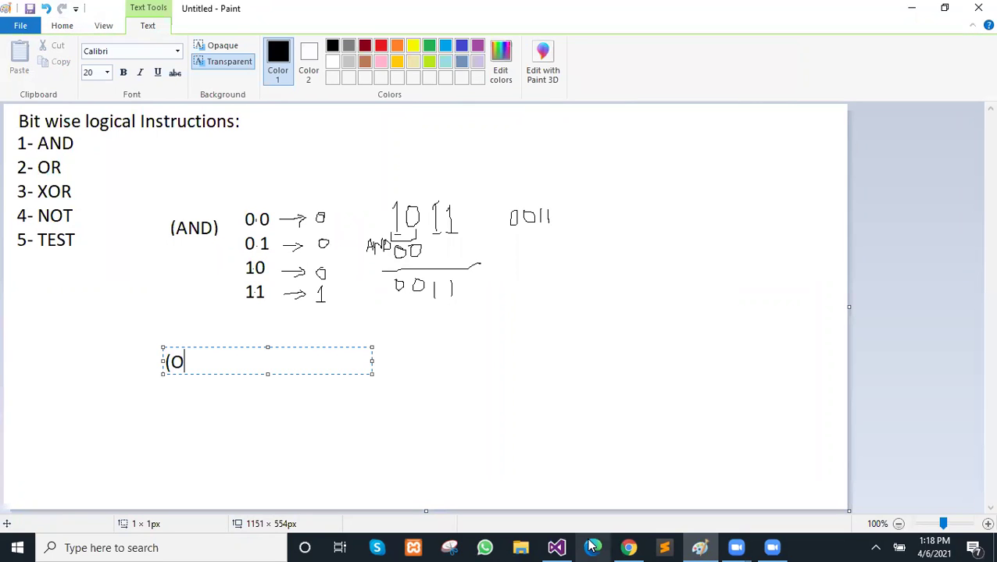
pyautogui.write('R)')
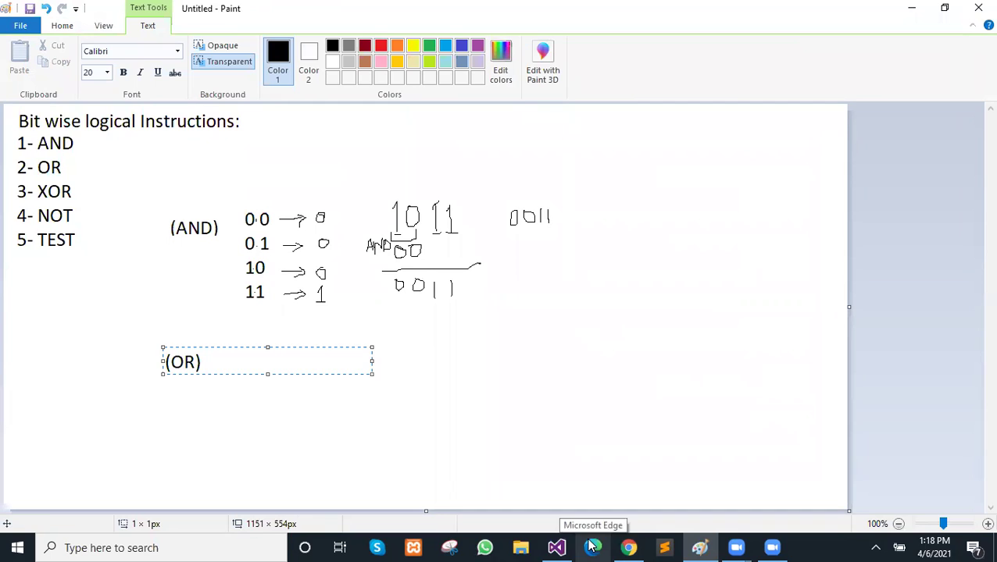
pyautogui.click(255, 382)
pyautogui.click(258, 352)
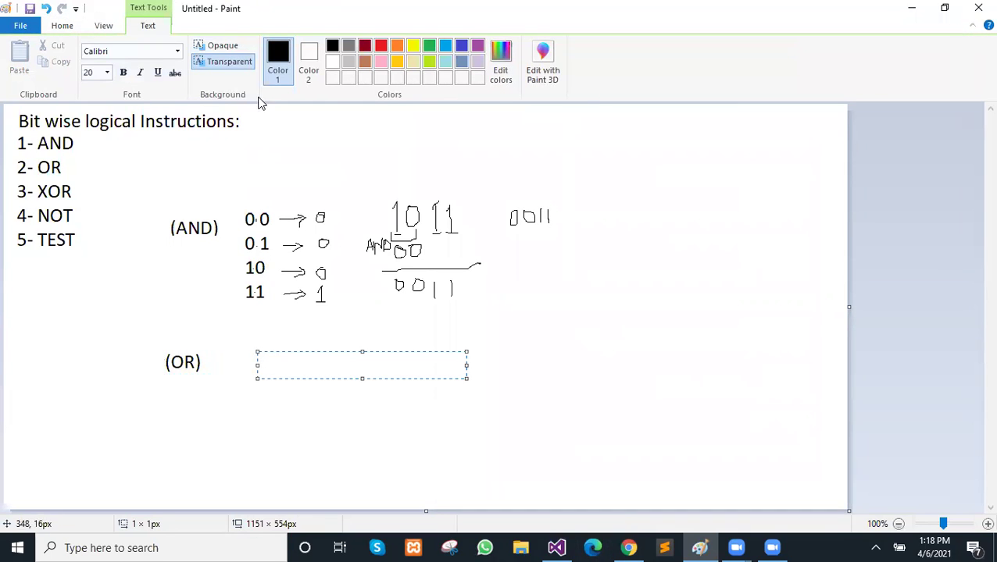
pyautogui.click(76, 25)
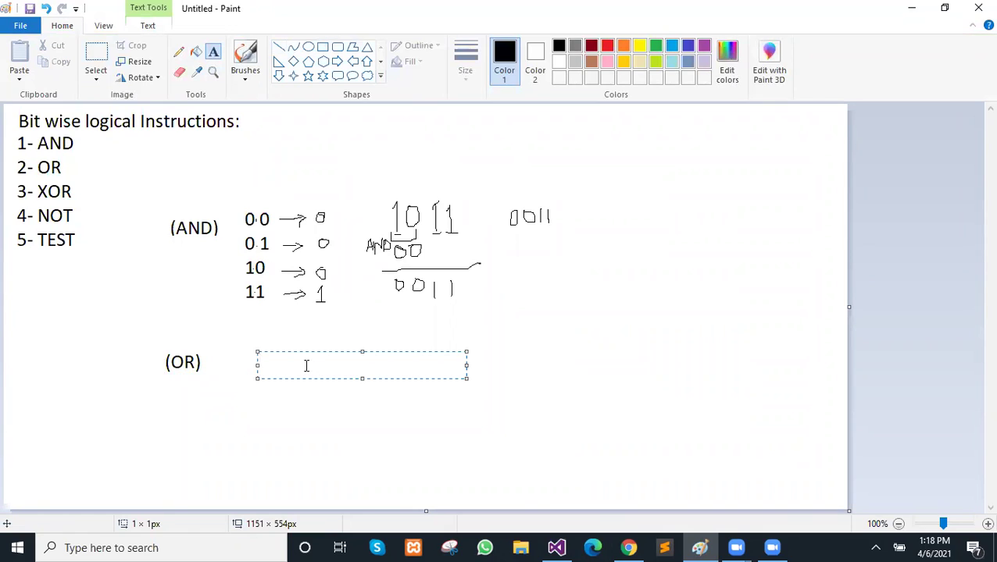
# Step: Type the OR input rows 0 0, 0 1, 1 0, 1 1 beside the label
pyautogui.write('0 0')
pyautogui.press('Return')
pyautogui.write('0 1')
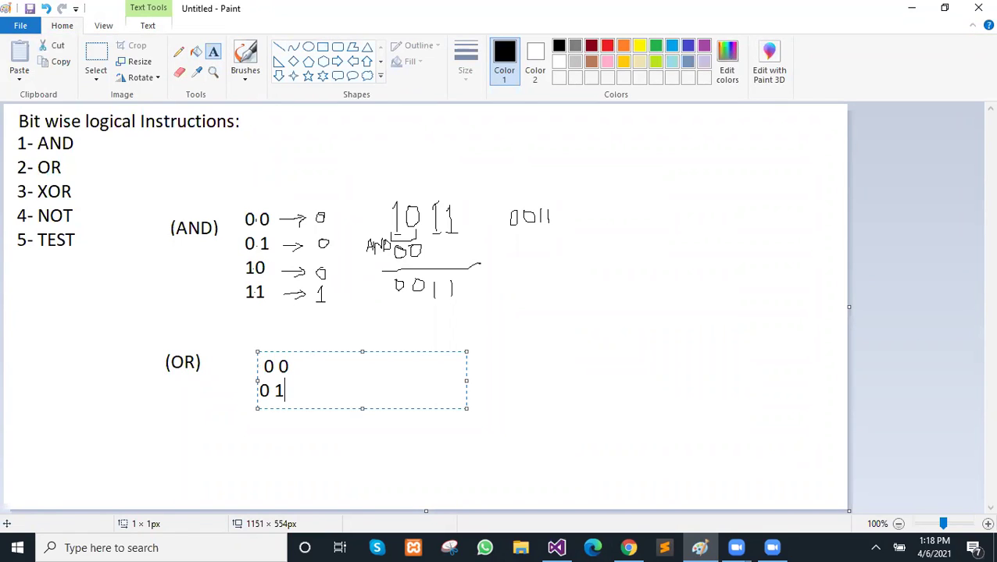
pyautogui.press('BackSpace')
pyautogui.press('End')
pyautogui.press('Return')
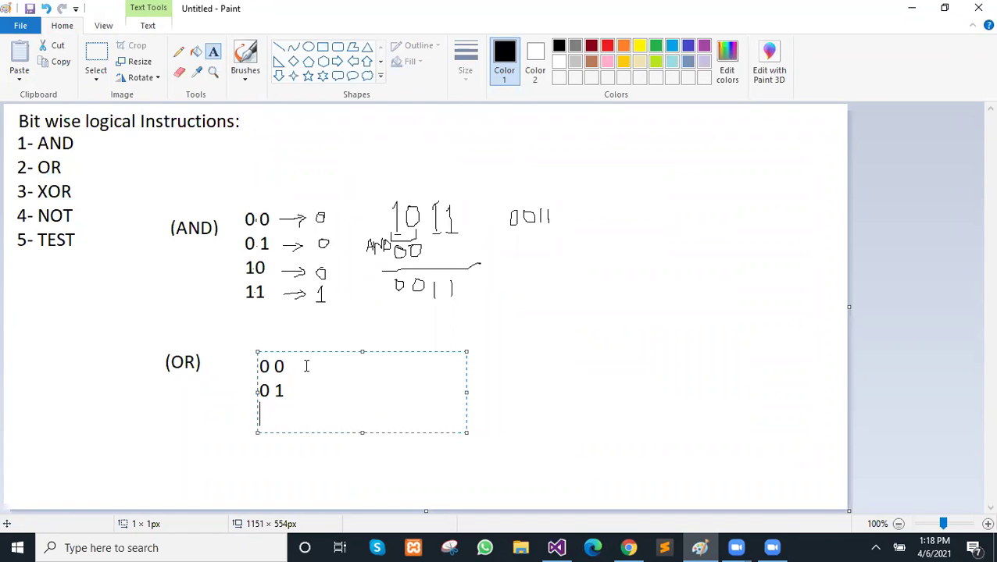
pyautogui.write('1 0')
pyautogui.press('Return')
pyautogui.write('1 1')
pyautogui.press('BackSpace')
pyautogui.press('BackSpace')
pyautogui.write('1')
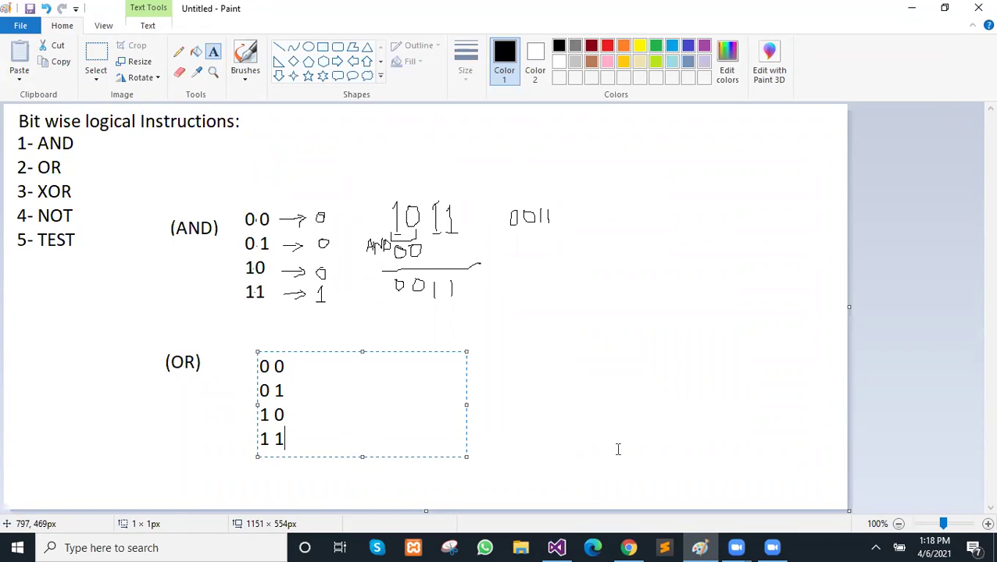
pyautogui.click(616, 447)
# Step: Pencil dashes and OR outputs beside the rows, then begin writing 1011
pyautogui.click(179, 51)
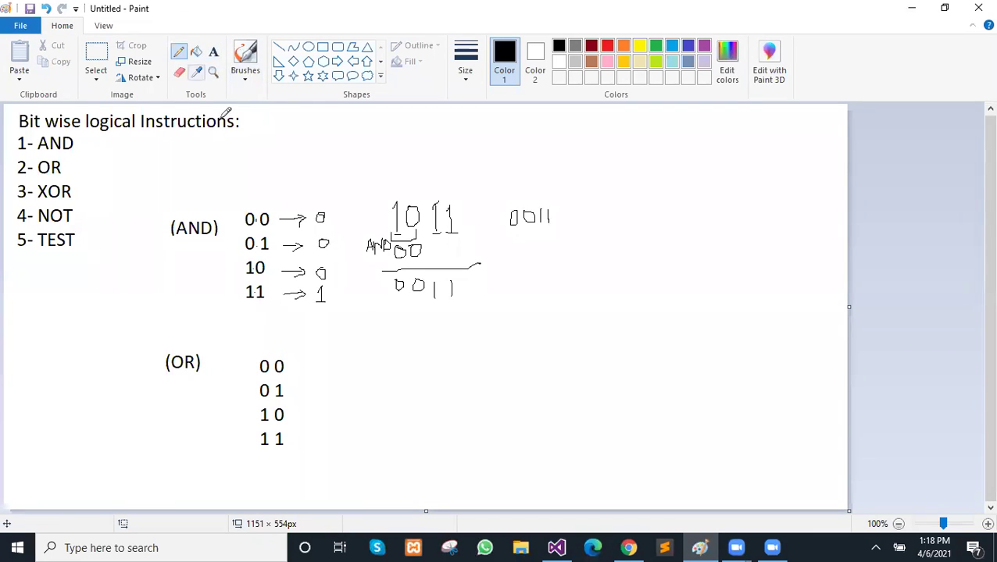
pyautogui.moveTo(296, 364)
pyautogui.mouseDown()
pyautogui.moveTo(323, 359)
pyautogui.moveTo(325, 371)
pyautogui.mouseUp()
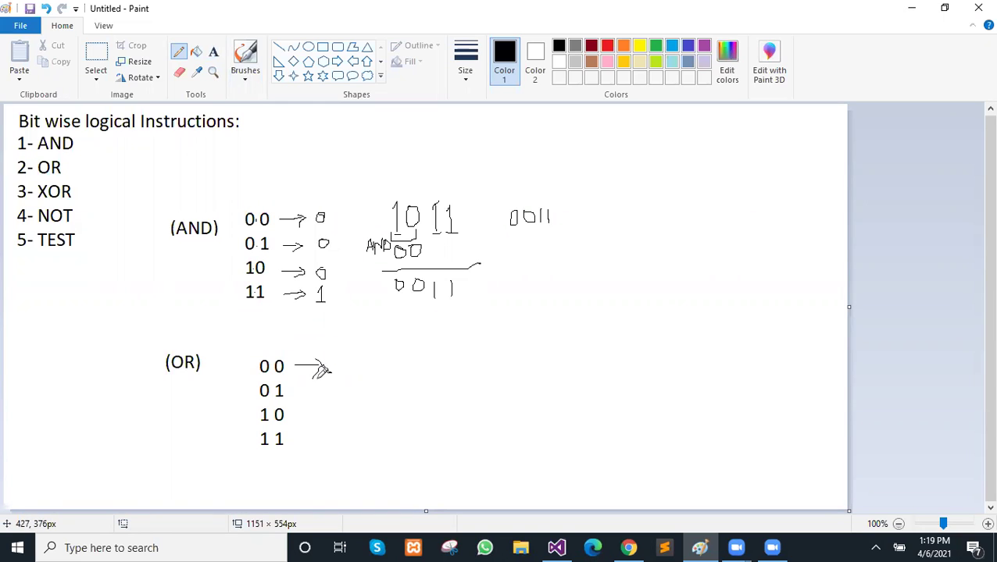
pyautogui.hotkey('ctrl', 'z')
pyautogui.moveTo(293, 390)
pyautogui.mouseDown()
pyautogui.moveTo(307, 381)
pyautogui.moveTo(327, 409)
pyautogui.mouseUp()
pyautogui.moveTo(299, 440); pyautogui.dragTo(319, 439)
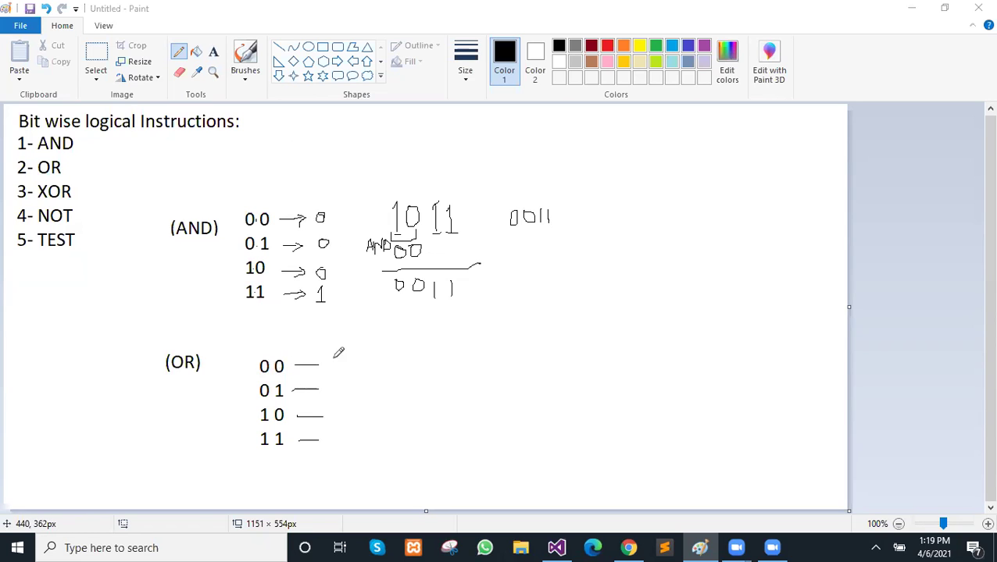
pyautogui.moveTo(336, 361)
pyautogui.mouseDown()
pyautogui.moveTo(318, 368)
pyautogui.moveTo(328, 380)
pyautogui.moveTo(335, 365)
pyautogui.moveTo(340, 373)
pyautogui.moveTo(328, 364)
pyautogui.mouseUp()
pyautogui.hotkey('ctrl', 'z')
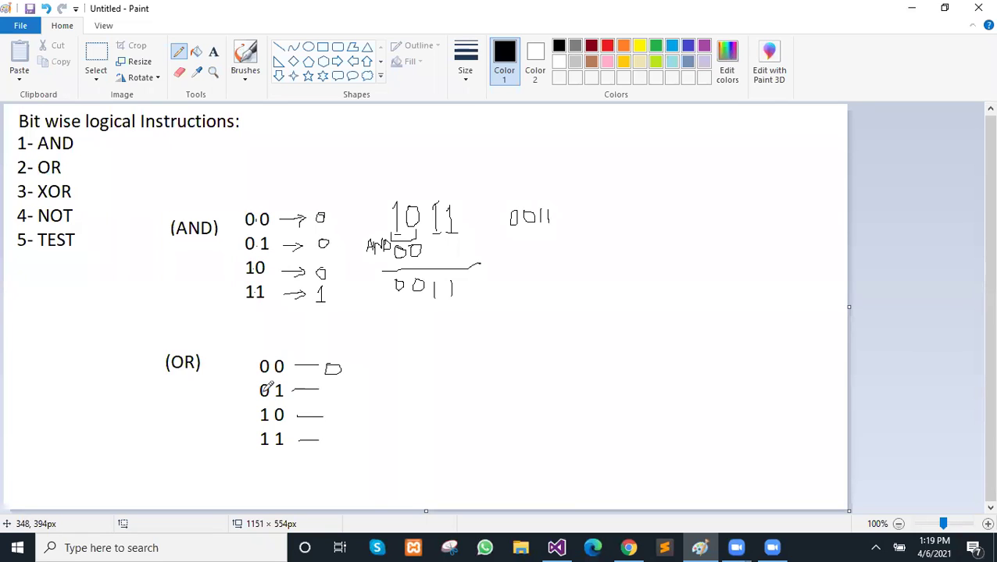
pyautogui.moveTo(335, 383); pyautogui.dragTo(335, 397)
pyautogui.moveTo(335, 408); pyautogui.dragTo(334, 449)
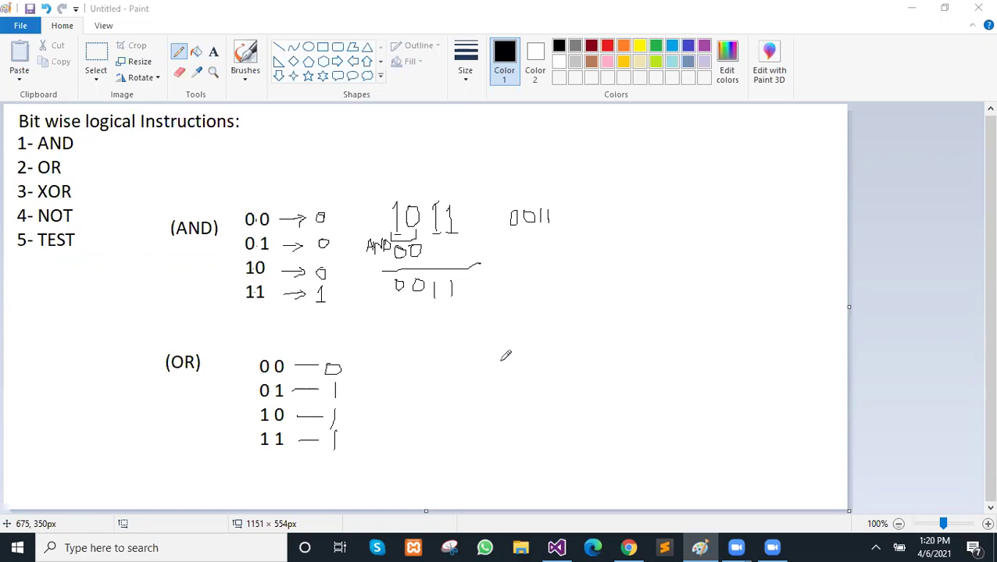
pyautogui.moveTo(501, 350)
pyautogui.mouseDown()
pyautogui.moveTo(504, 381)
pyautogui.moveTo(527, 351)
pyautogui.moveTo(550, 378)
pyautogui.moveTo(573, 379)
pyautogui.mouseUp()
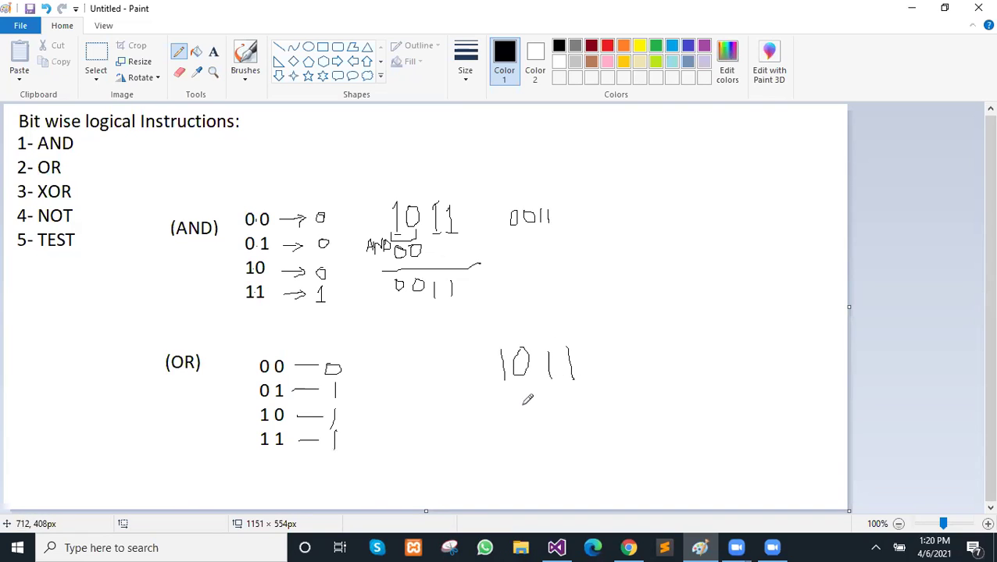
# Step: Finish writing 1011, underline 1111, label the example OR, and begin the result digits
pyautogui.moveTo(508, 399); pyautogui.dragTo(510, 435)
pyautogui.moveTo(527, 397)
pyautogui.mouseDown()
pyautogui.moveTo(528, 426)
pyautogui.moveTo(580, 430)
pyautogui.mouseUp()
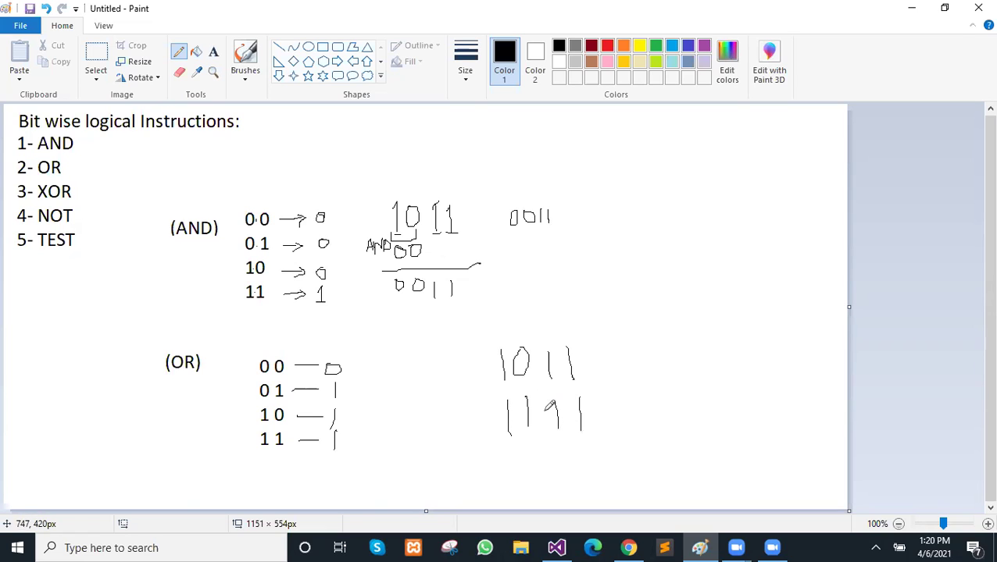
pyautogui.moveTo(492, 438); pyautogui.dragTo(595, 433)
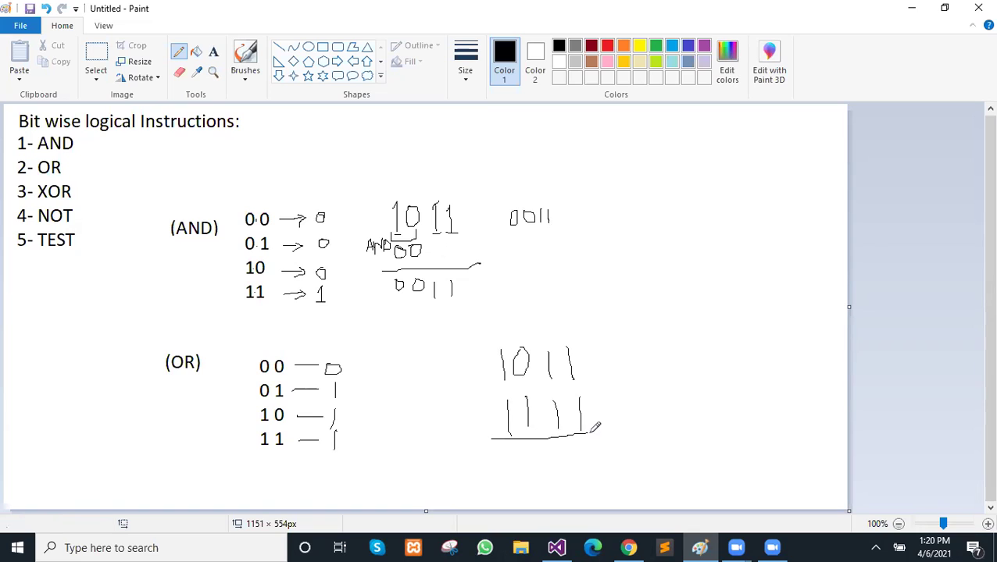
pyautogui.moveTo(443, 393)
pyautogui.mouseDown()
pyautogui.moveTo(443, 412)
pyautogui.moveTo(474, 409)
pyautogui.mouseUp()
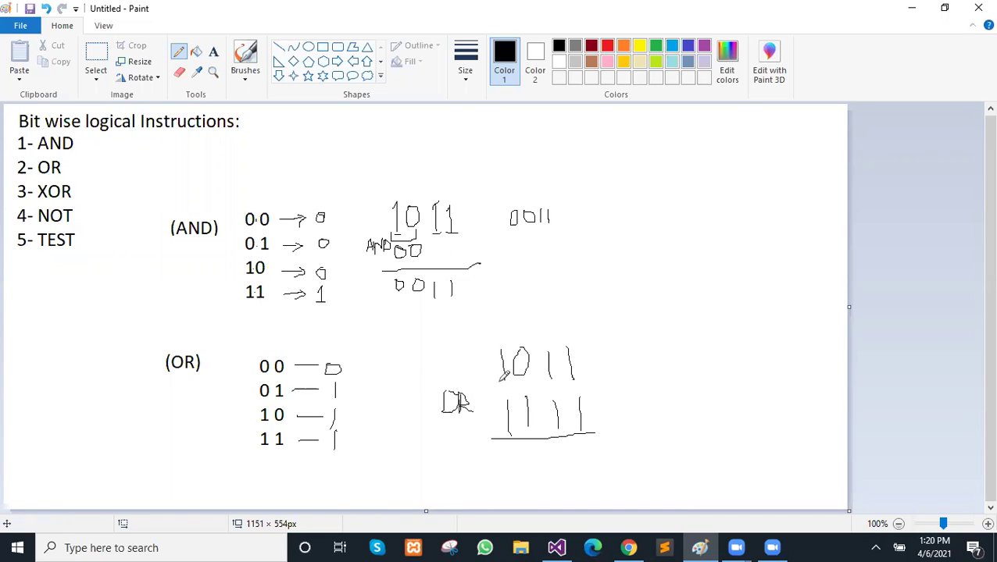
pyautogui.moveTo(581, 445)
pyautogui.mouseDown()
pyautogui.moveTo(580, 461)
pyautogui.moveTo(561, 474)
pyautogui.moveTo(509, 486)
pyautogui.mouseUp()
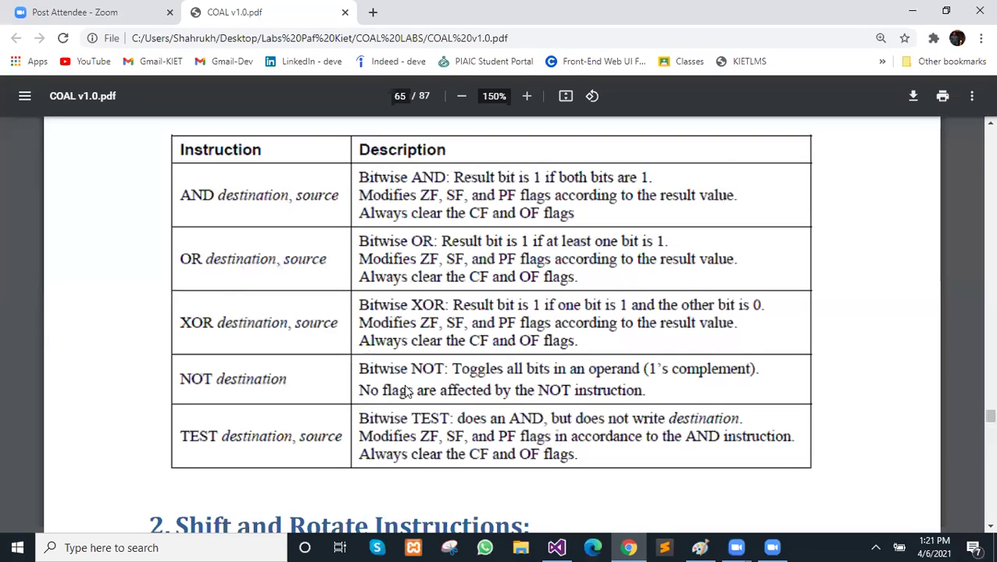
pyautogui.click(559, 545)
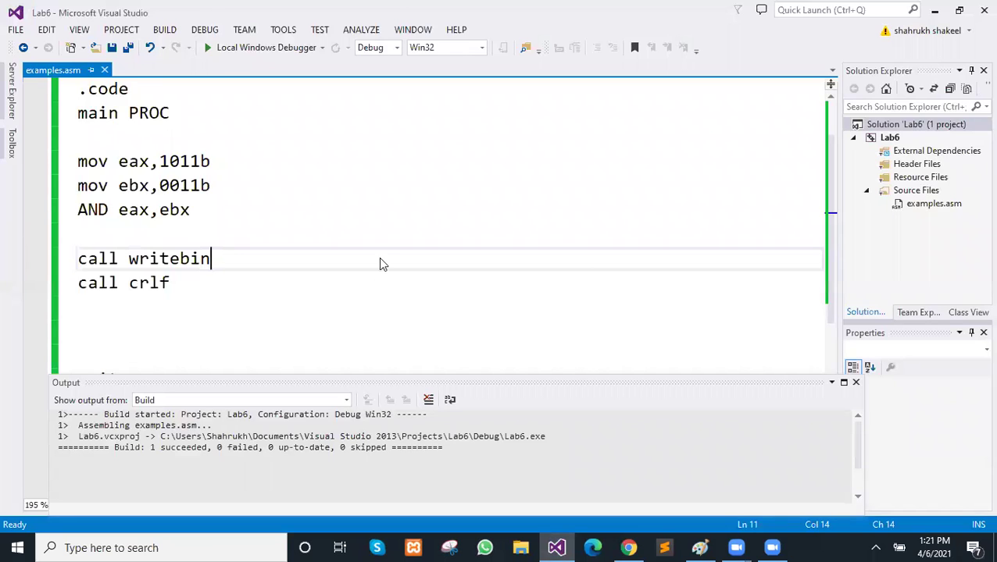
pyautogui.hotkey('alt', 'Tab')
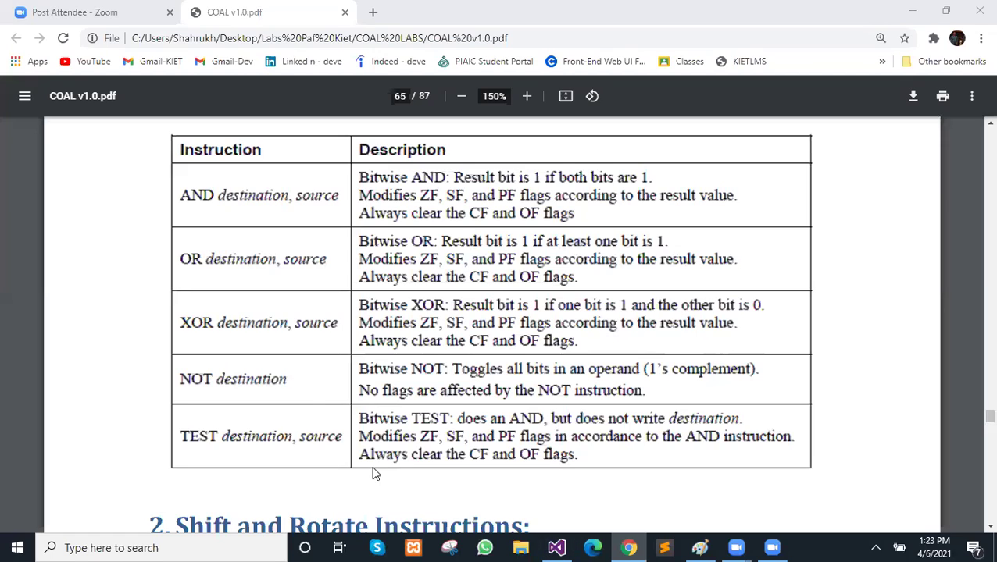
# Step: Flip between the Paint notes, lab PDF and examples.asm to compare the 0011b operand
pyautogui.click(699, 548)
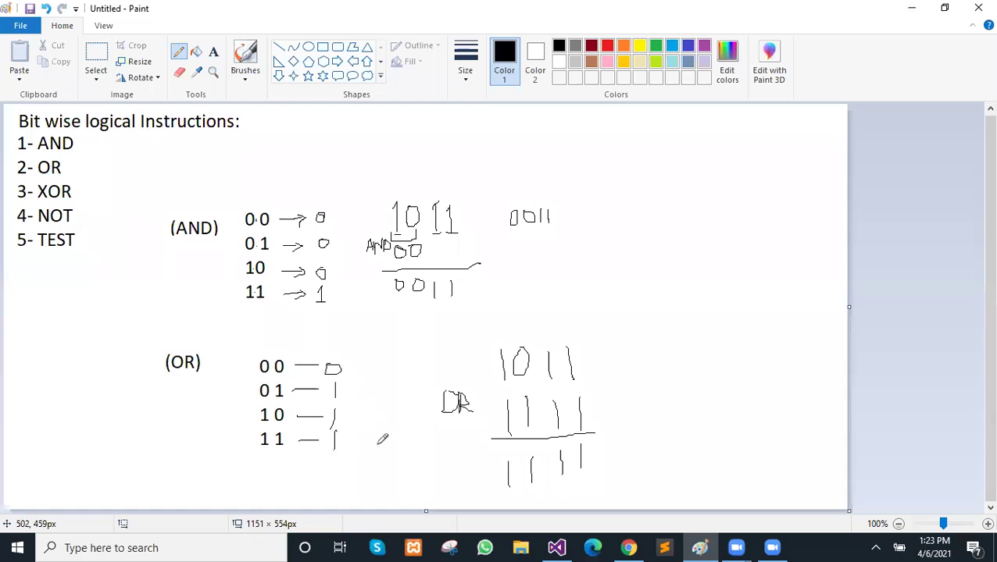
pyautogui.click(629, 548)
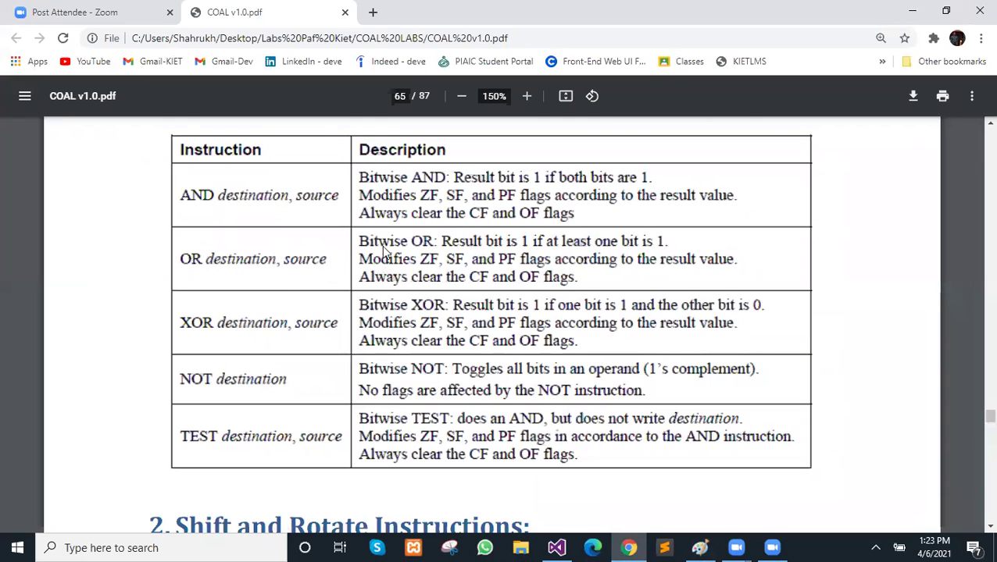
pyautogui.click(556, 548)
pyautogui.moveTo(159, 161)
pyautogui.mouseDown()
pyautogui.moveTo(169, 161)
pyautogui.moveTo(169, 185)
pyautogui.mouseUp()
pyautogui.click(629, 547)
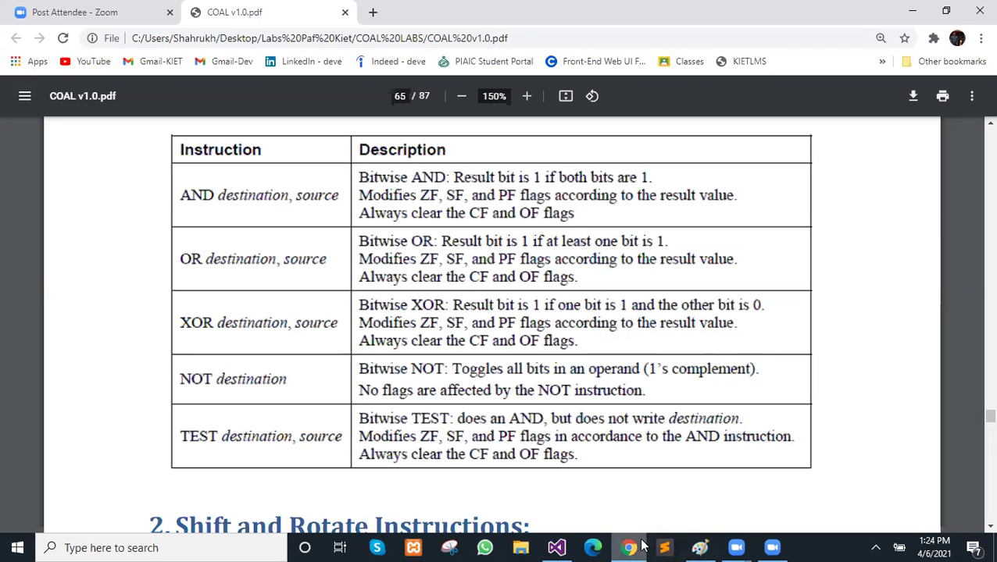
pyautogui.click(556, 547)
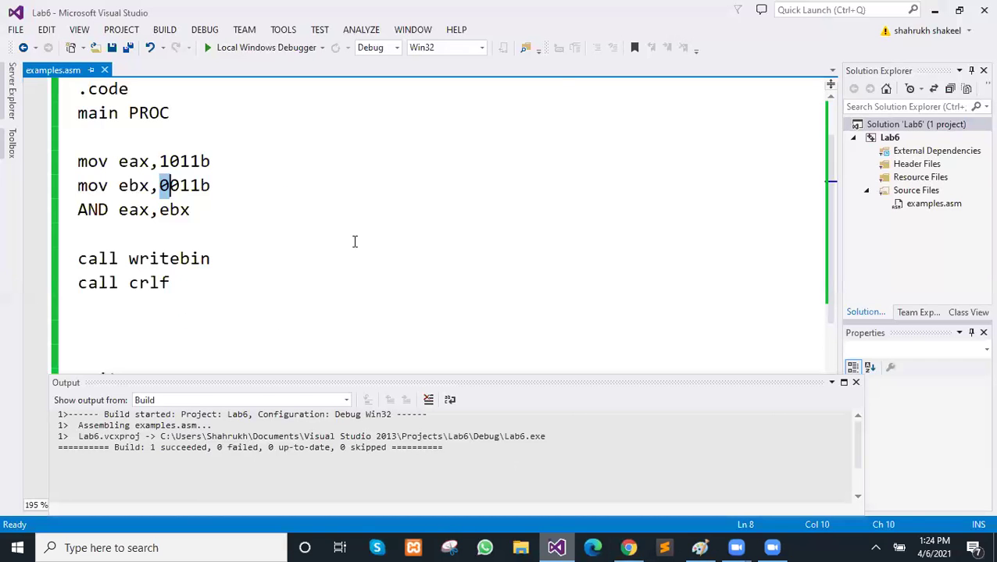
pyautogui.click(354, 241)
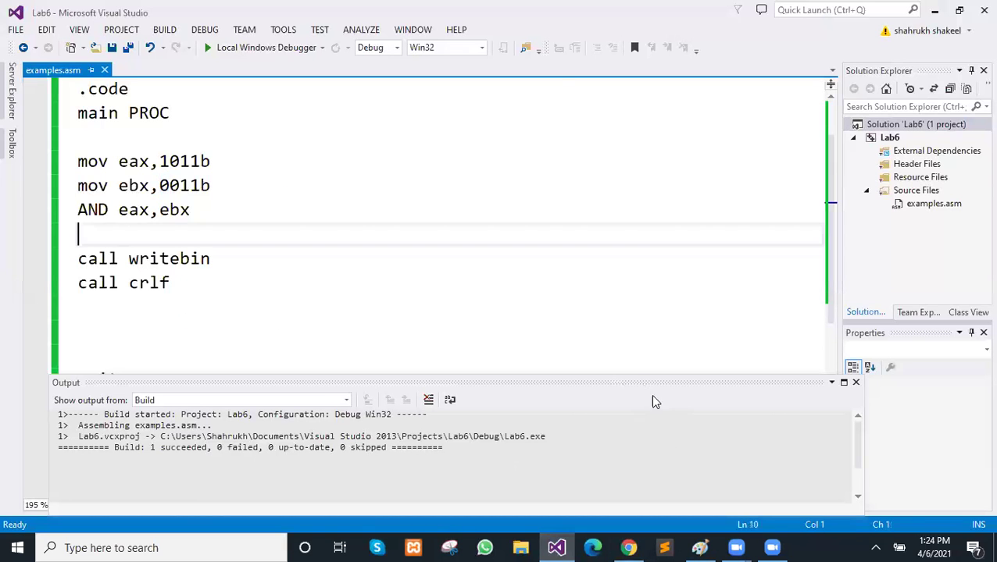
pyautogui.click(701, 547)
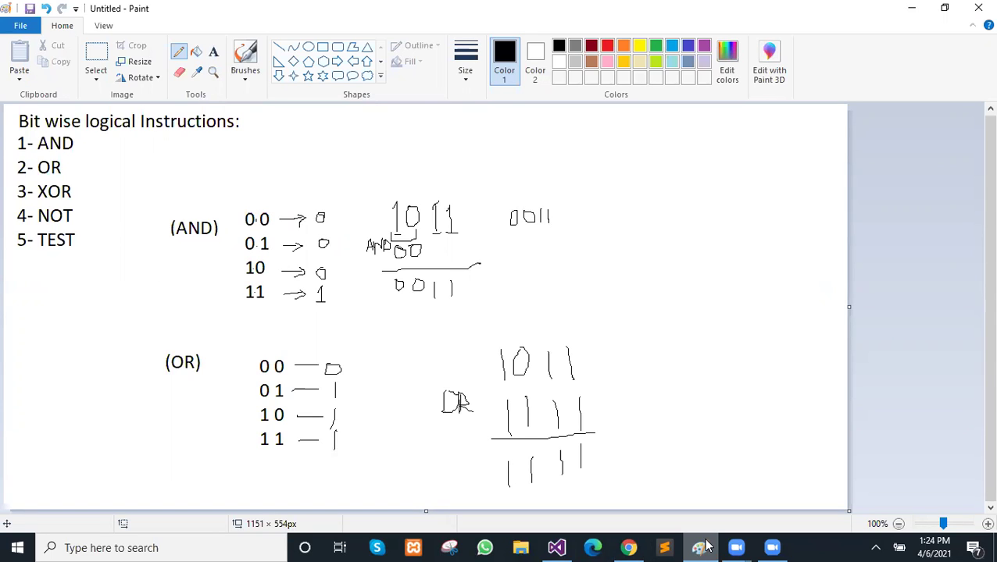
pyautogui.click(703, 546)
# Step: Change ebx's value to 1111b and replace AND with OR on the next line
pyautogui.click(168, 162)
pyautogui.click(179, 186)
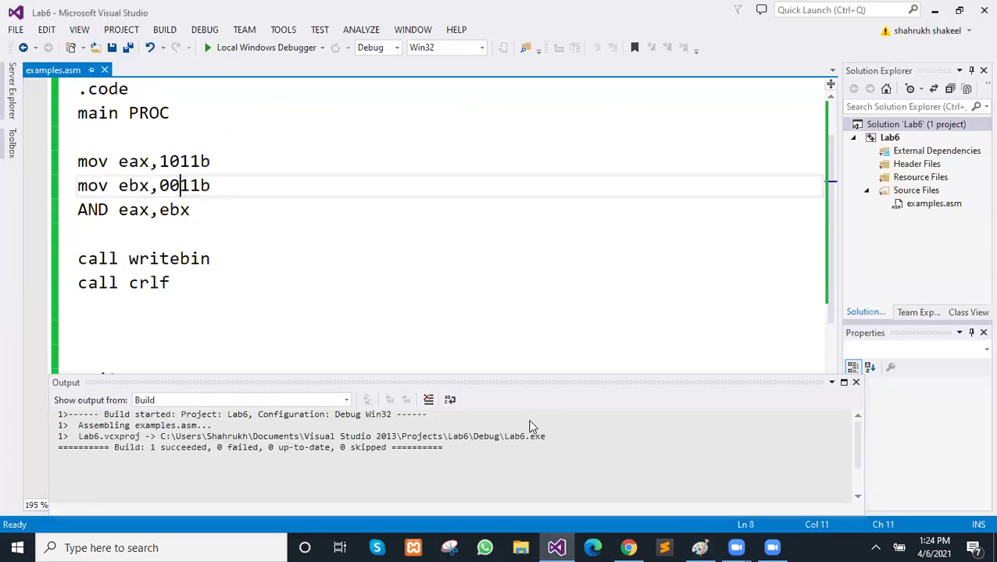
pyautogui.press('BackSpace')
pyautogui.press('BackSpace')
pyautogui.write('11')
pyautogui.press('Down')
pyautogui.press('End')
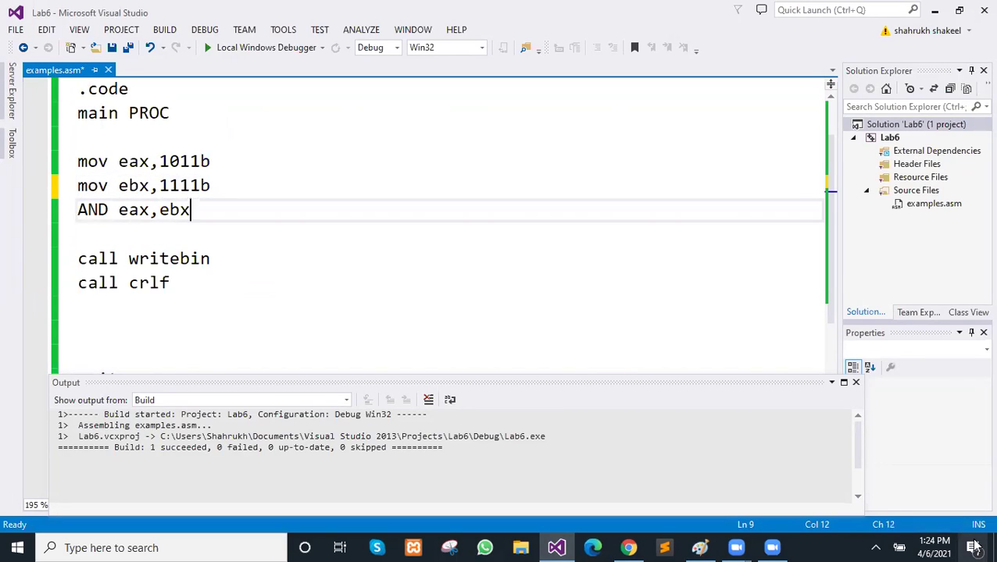
pyautogui.press('Left')
pyautogui.press('Left')
pyautogui.press('Left')
pyautogui.hotkey('shift', 'Left')
pyautogui.hotkey('shift', 'Left')
pyautogui.hotkey('shift', 'Left')
pyautogui.write('OR')
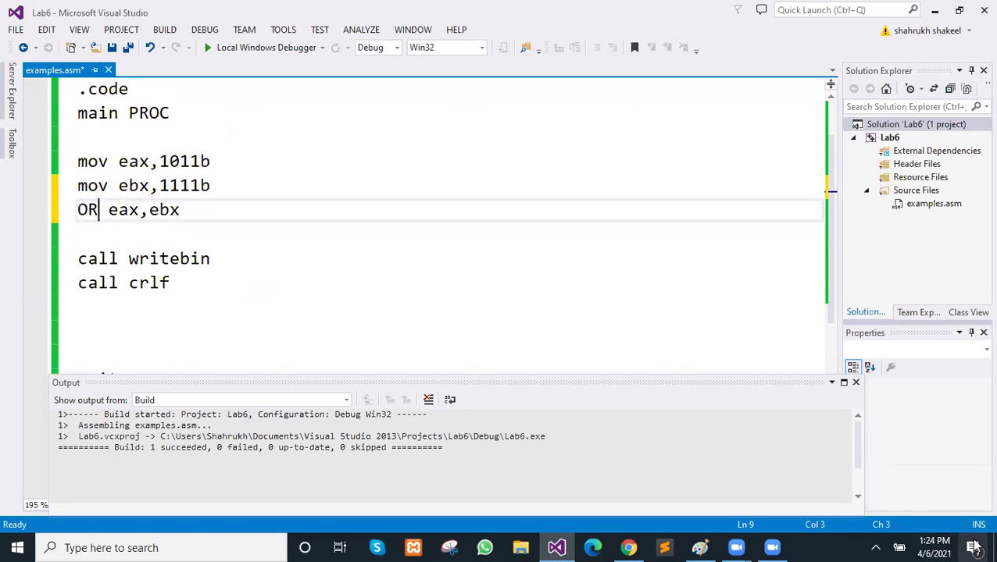
# Step: Delete the extra blank lines before exit, then glance at the notes and lab PDF
pyautogui.scroll(-1, 698, 431)
pyautogui.scroll(-2, 225, 307)
pyautogui.scroll(2, 216, 297)
pyautogui.click(163, 355)
pyautogui.press('BackSpace')
pyautogui.press('BackSpace')
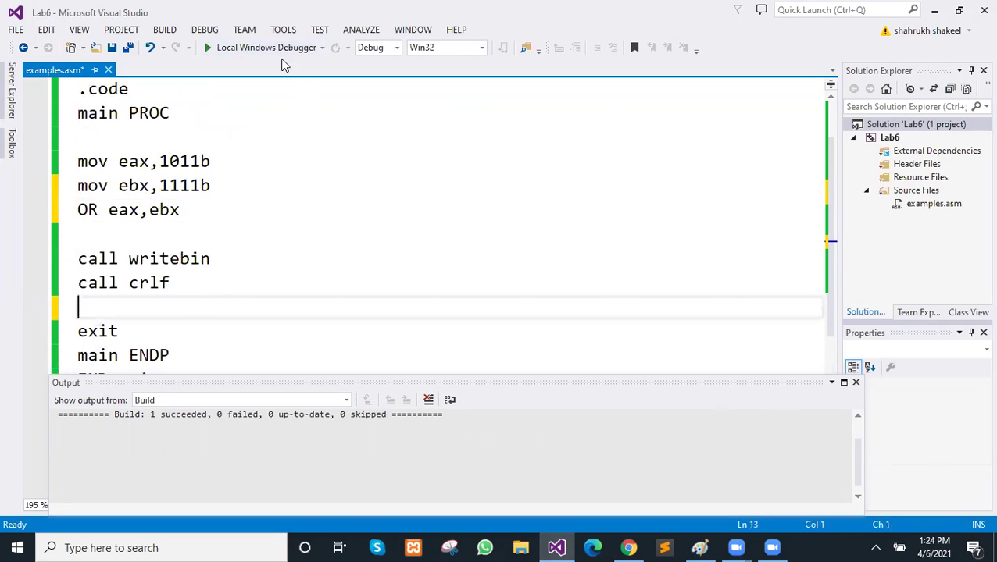
pyautogui.click(698, 547)
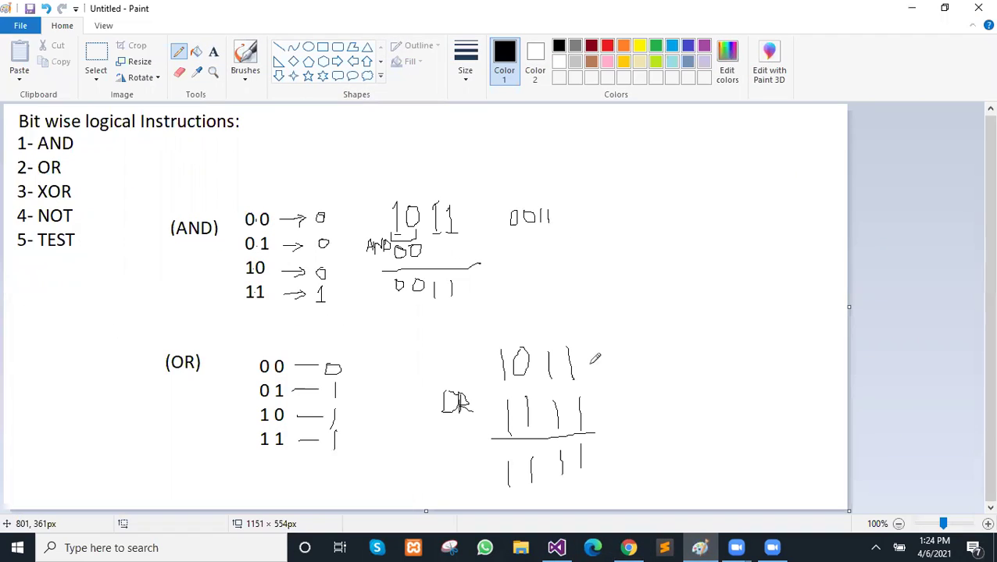
pyautogui.click(631, 546)
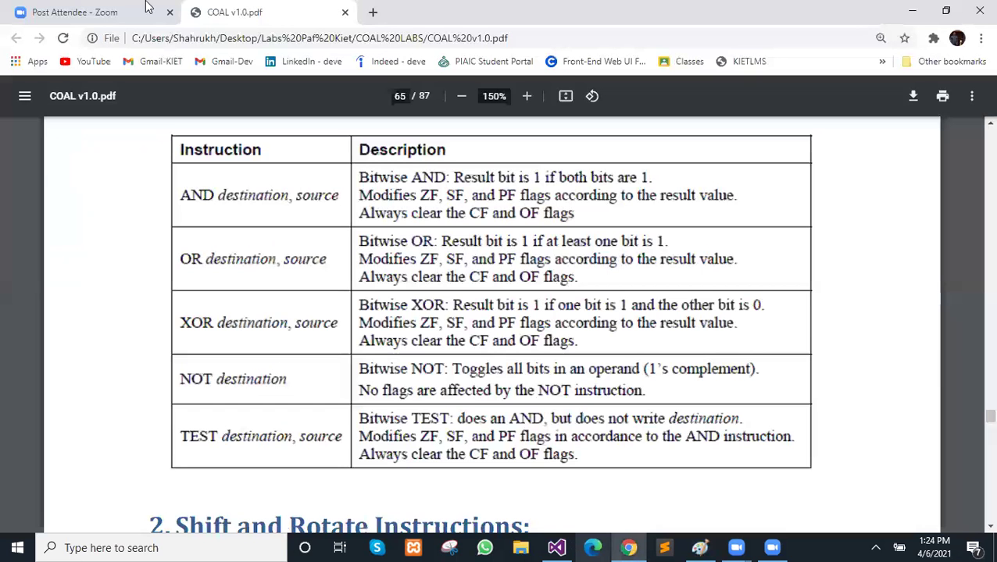
pyautogui.hotkey('alt', 'Tab')
# Step: Run the OR program without debugging, compare its 1111 output with the code, then close the console
pyautogui.click(214, 33)
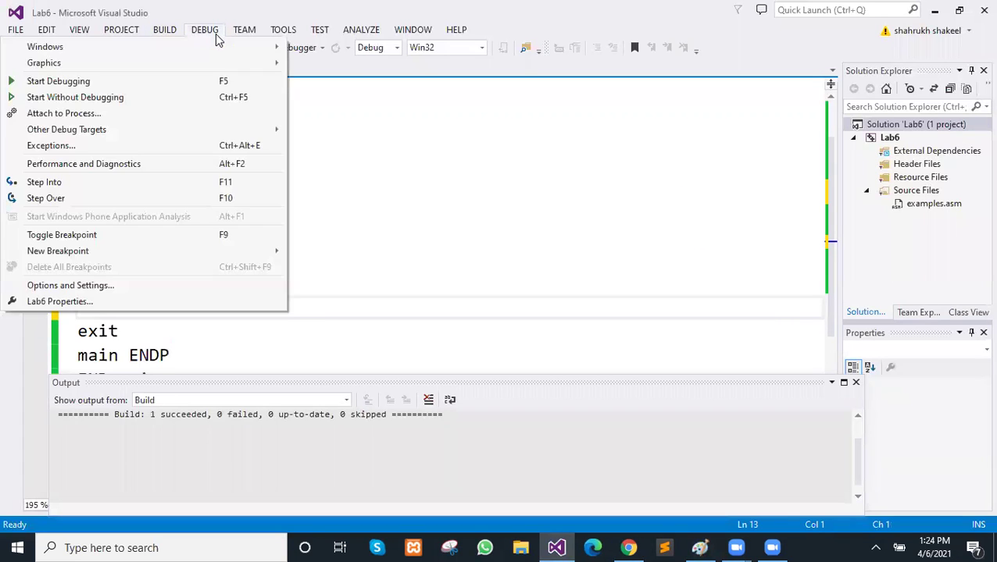
pyautogui.click(223, 102)
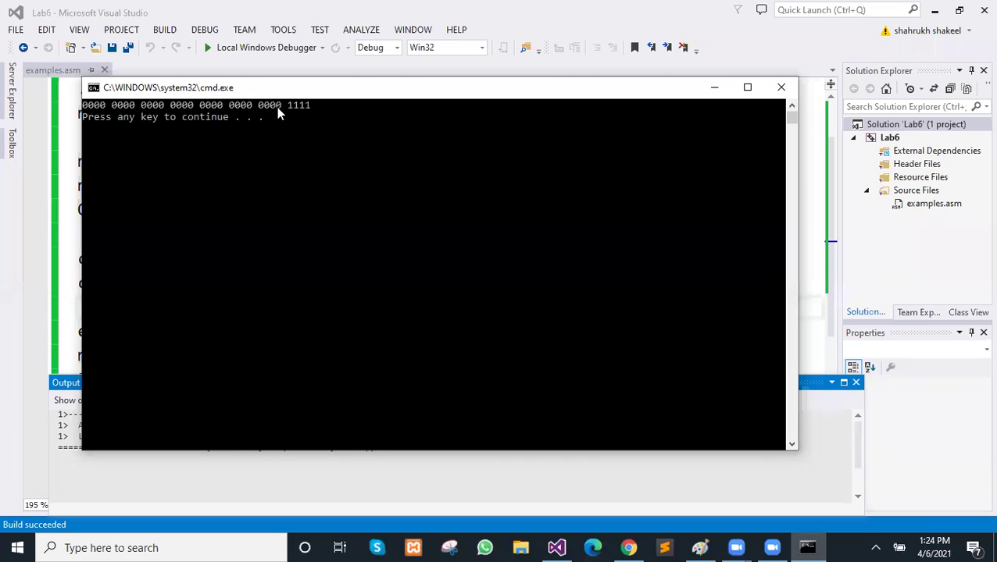
pyautogui.moveTo(280, 93)
pyautogui.mouseDown()
pyautogui.moveTo(217, 235)
pyautogui.moveTo(201, 230)
pyautogui.mouseUp()
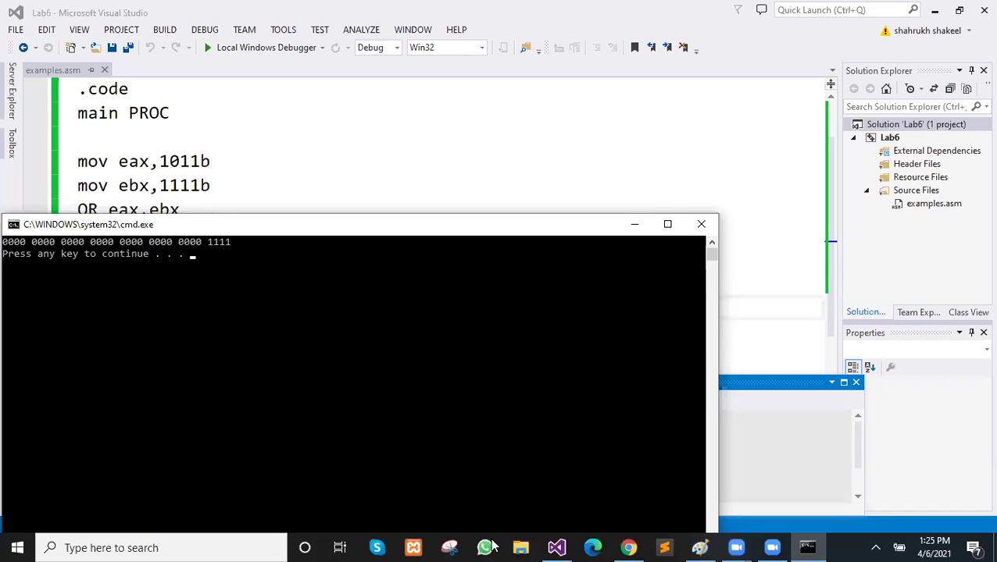
pyautogui.click(700, 224)
pyautogui.scroll(-3, 142, 243)
pyautogui.scroll(3, 141, 242)
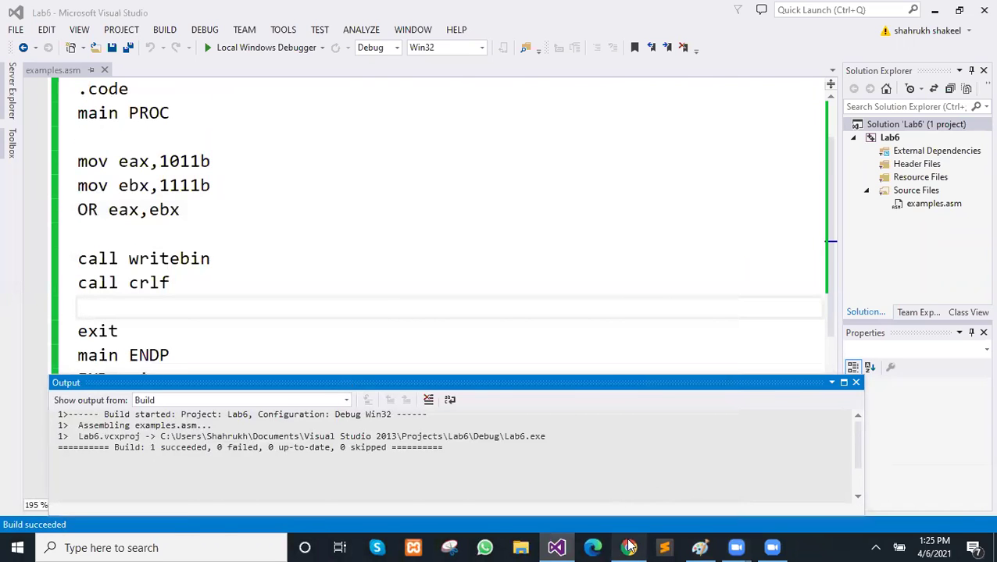
# Step: Check the bitwise instruction table in the COAL lab PDF in Chrome, then return to the Paint notes
pyautogui.click(627, 547)
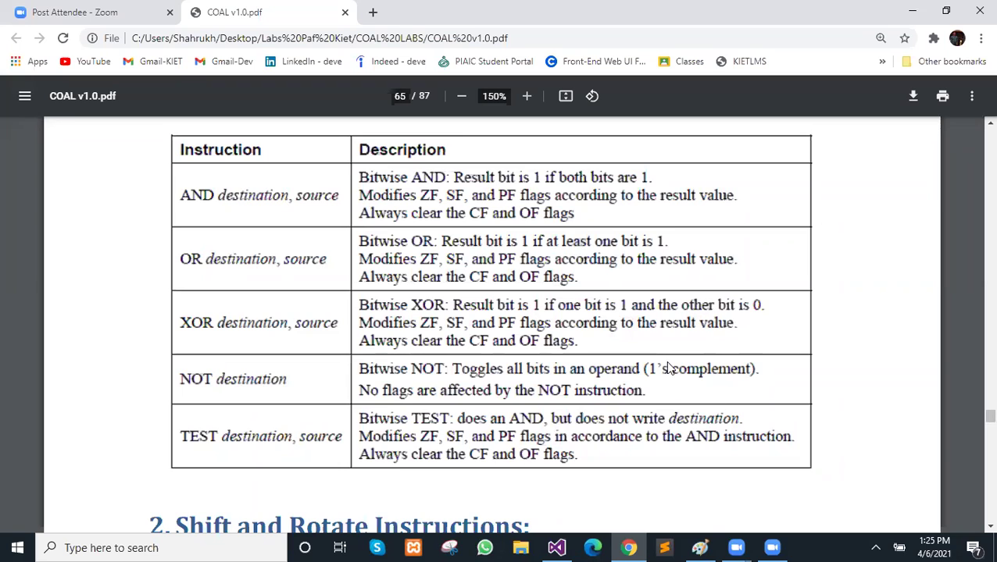
pyautogui.click(699, 548)
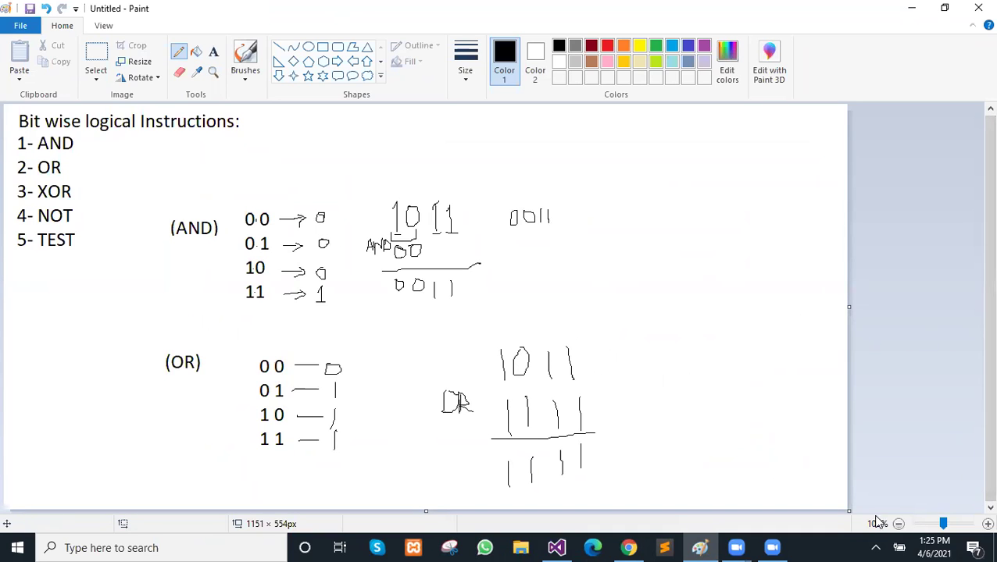
# Step: Enlarge the Paint canvas to 1918×1218px and return the view to 100% zoom
pyautogui.click(900, 524)
pyautogui.moveTo(426, 309); pyautogui.dragTo(710, 551)
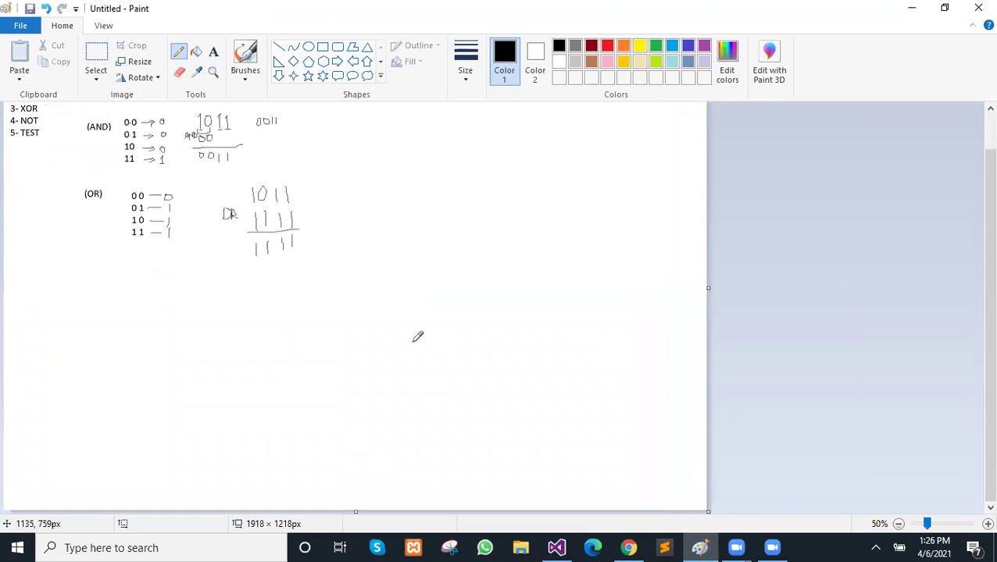
pyautogui.click(988, 523)
pyautogui.click(987, 523)
pyautogui.click(988, 524)
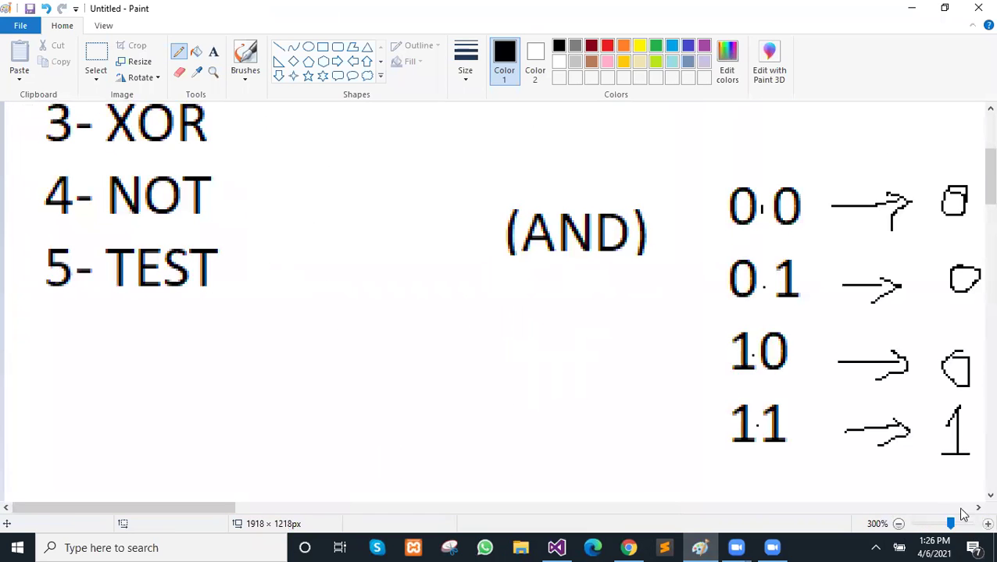
pyautogui.click(898, 524)
pyautogui.click(898, 524)
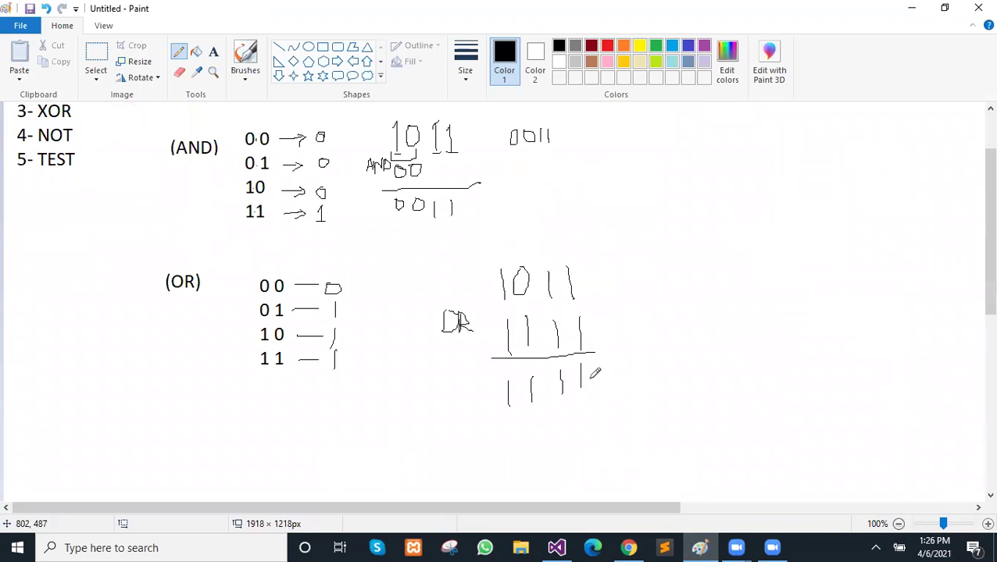
pyautogui.scroll(-5, 521, 342)
pyautogui.scroll(3, 521, 343)
pyautogui.scroll(3, 307, 296)
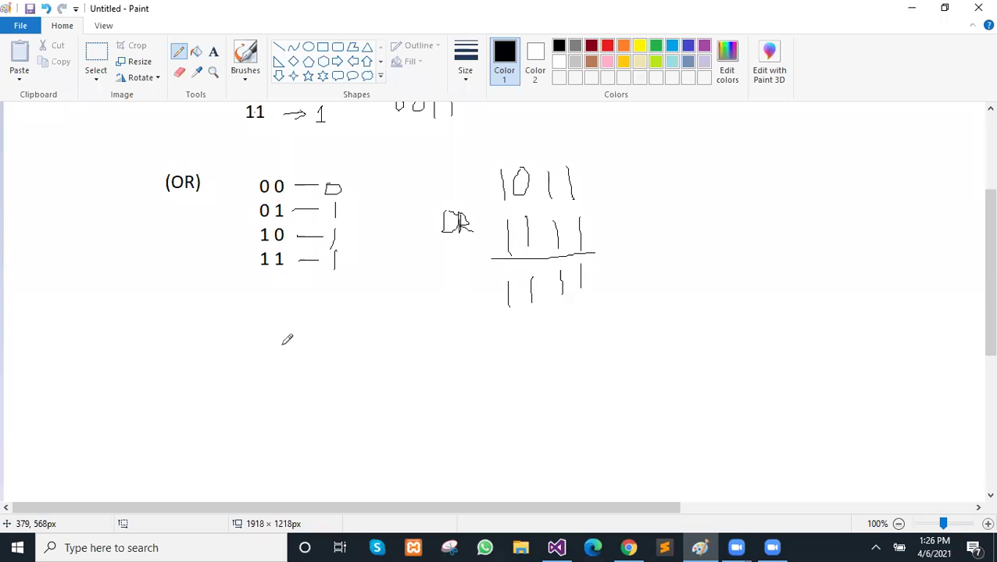
# Step: Add a text label '(XOR)' below the OR truth table
pyautogui.click(213, 52)
pyautogui.click(171, 376)
pyautogui.write('XOR')
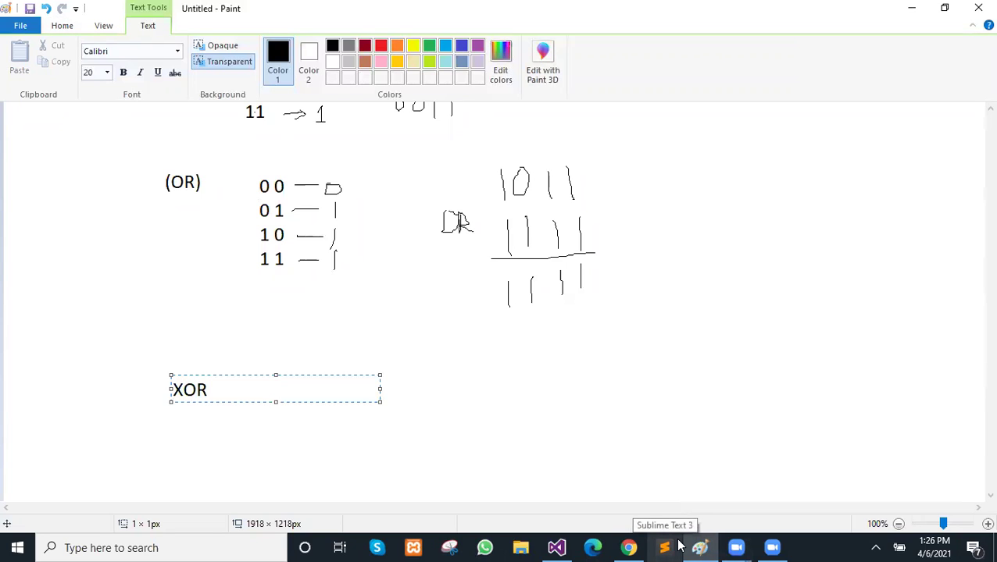
pyautogui.write('(')
pyautogui.write(')')
pyautogui.press('Left')
pyautogui.press('Left')
pyautogui.press('Left')
pyautogui.press('Left')
pyautogui.write('(')
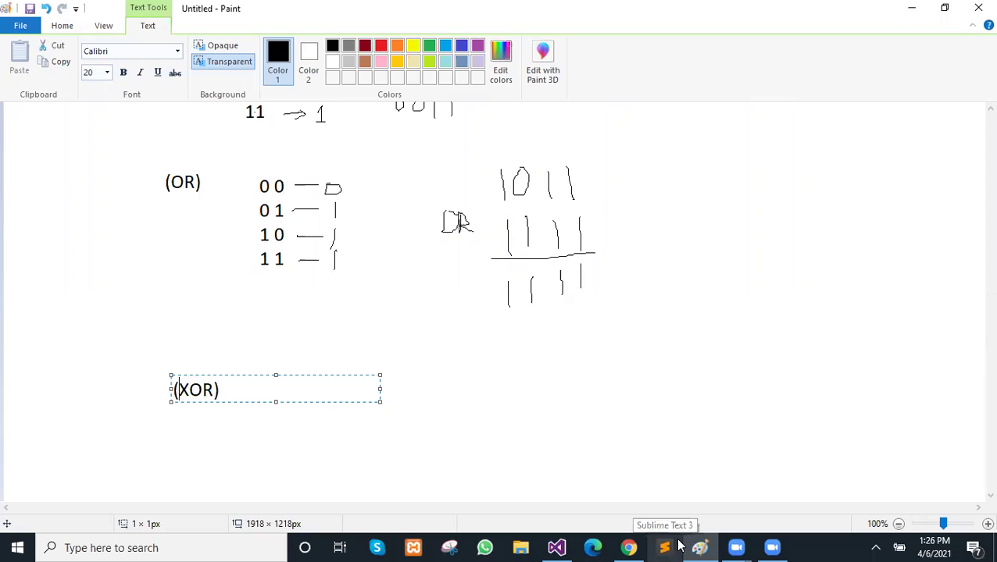
pyautogui.press('Right')
pyautogui.press('Right')
pyautogui.press('Right')
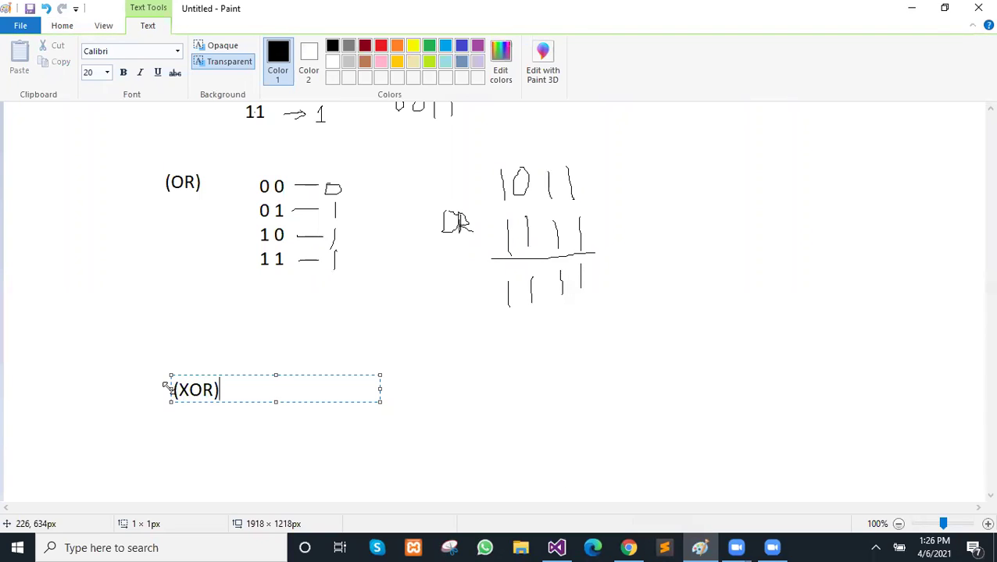
# Step: Type the XOR input rows 0 0, 0 1, 1 0 and 1 1 on separate lines below '(XOR)'
pyautogui.click(278, 414)
pyautogui.click(274, 396)
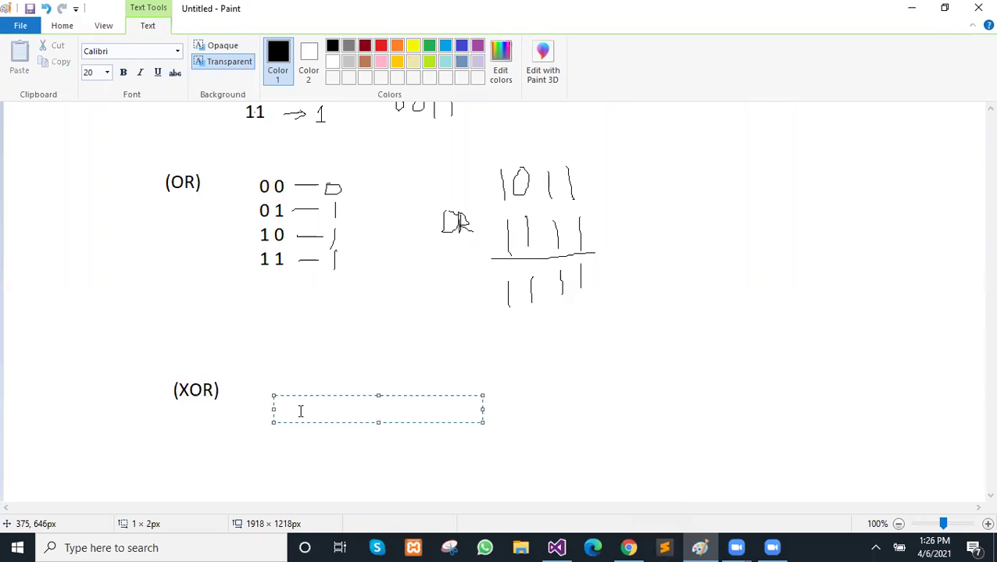
pyautogui.write('00')
pyautogui.press('BackSpace')
pyautogui.write('0')
pyautogui.press('Return')
pyautogui.write('0')
pyautogui.write(' 1')
pyautogui.press('Return')
pyautogui.write('1 ')
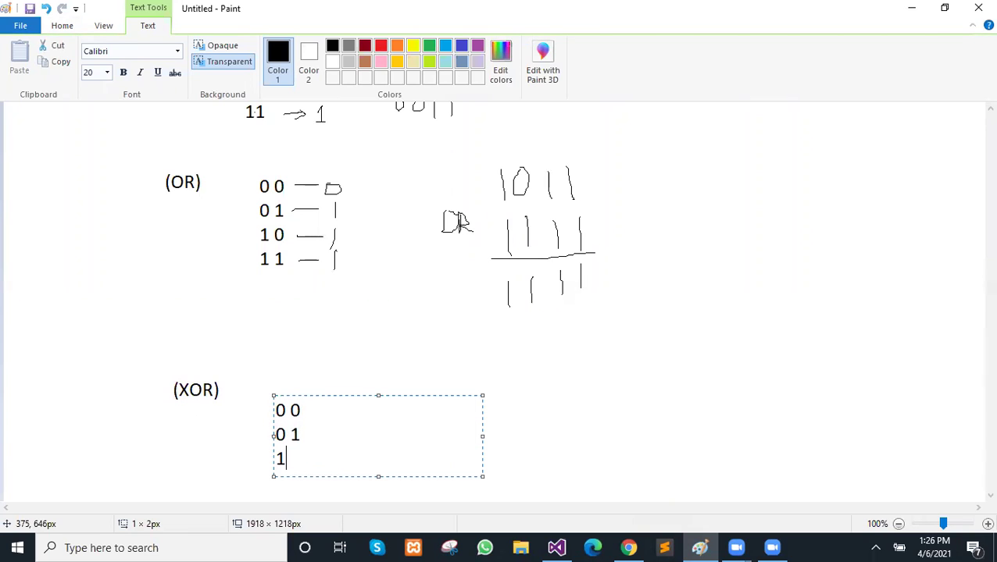
pyautogui.write('0')
pyautogui.press('Return')
pyautogui.write('11')
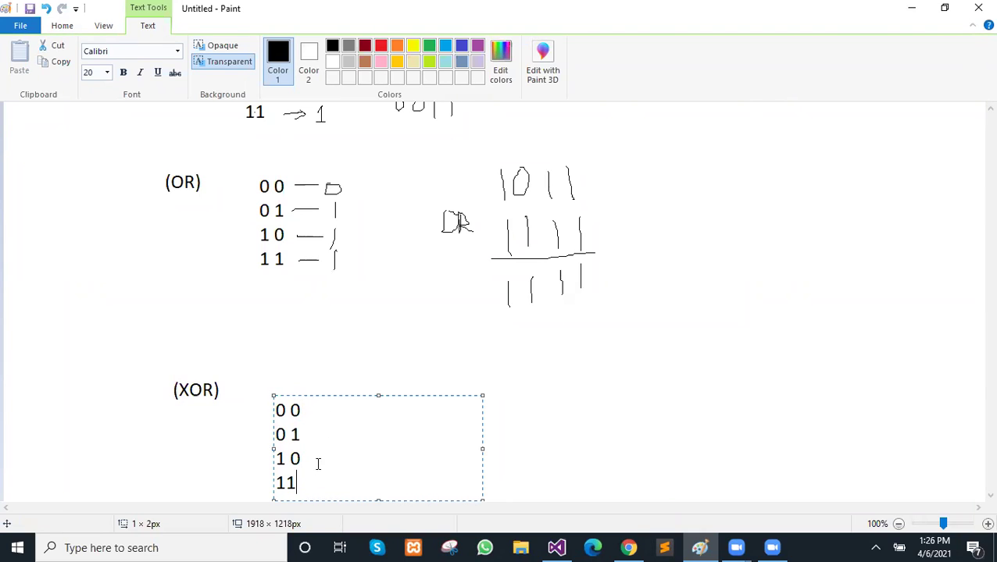
pyautogui.click(286, 483)
pyautogui.click(321, 404)
# Step: Check the first '0 0' line of the XOR input text, then commit the text box
pyautogui.moveTo(277, 404); pyautogui.dragTo(309, 407)
pyautogui.click(286, 409)
pyautogui.tripleClick(275, 409)
pyautogui.click(277, 408)
pyautogui.moveTo(276, 408); pyautogui.dragTo(302, 406)
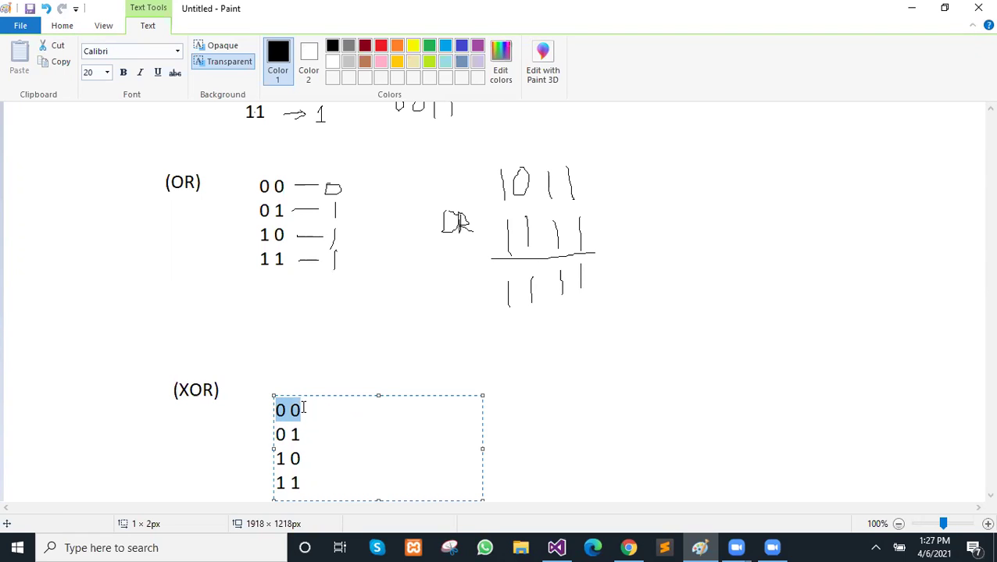
pyautogui.click(317, 414)
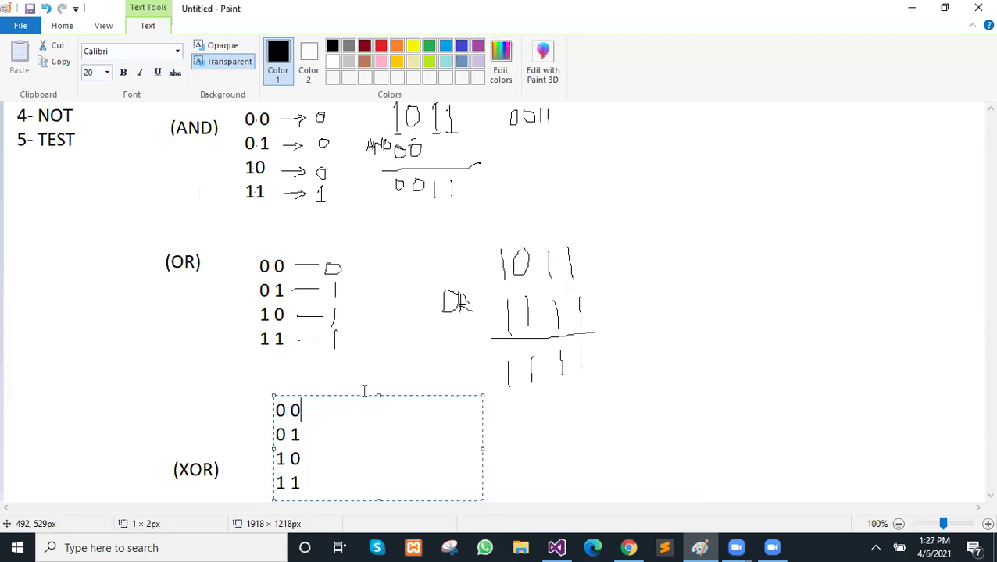
pyautogui.click(492, 421)
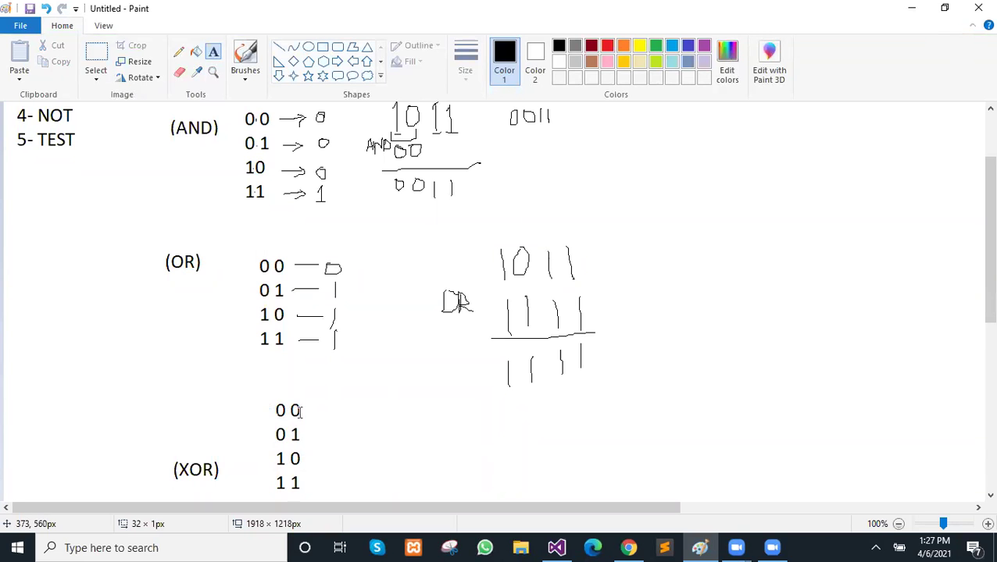
# Step: Close the stray text boxes at the 0 0 row and select the Pencil tool
pyautogui.click(288, 412)
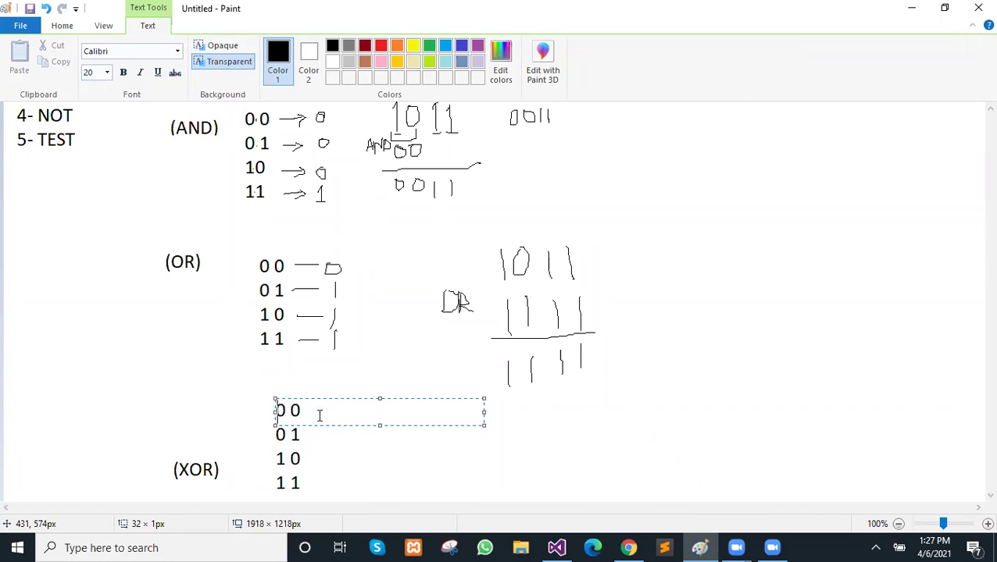
pyautogui.click(356, 461)
pyautogui.click(291, 387)
pyautogui.click(276, 412)
pyautogui.click(273, 401)
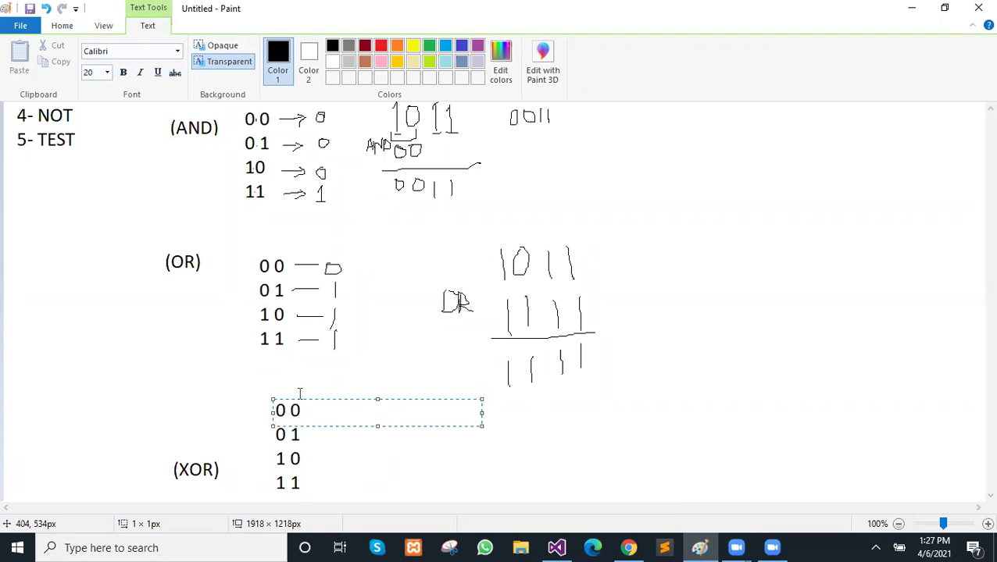
pyautogui.click(65, 25)
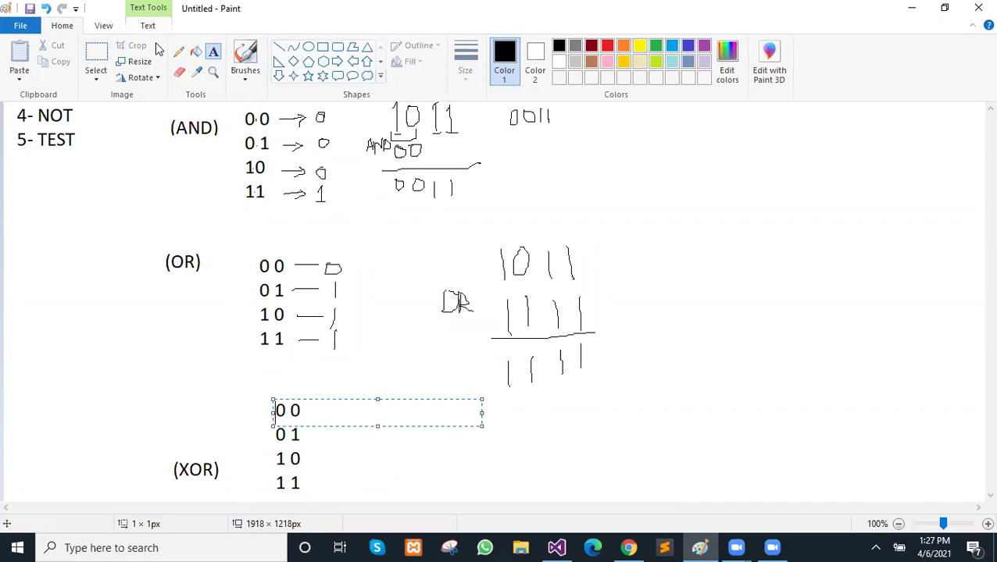
pyautogui.click(178, 52)
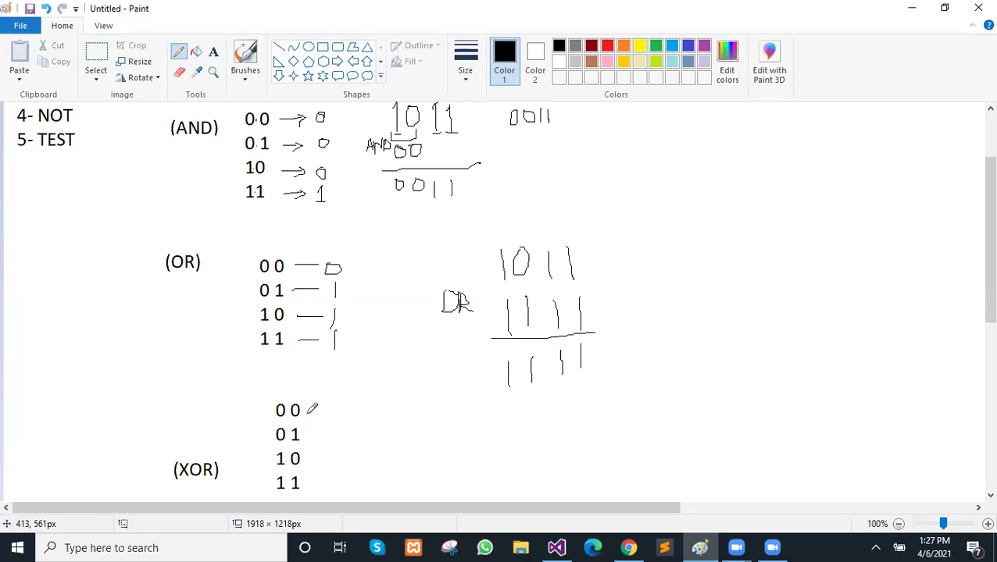
# Step: Pencil dashes from each XOR pair to outputs 0, 1, 1, 0, undoing stray strokes, and start an XOR label
pyautogui.moveTo(308, 411); pyautogui.dragTo(356, 407)
pyautogui.moveTo(310, 436); pyautogui.dragTo(333, 436)
pyautogui.moveTo(349, 426); pyautogui.dragTo(350, 430)
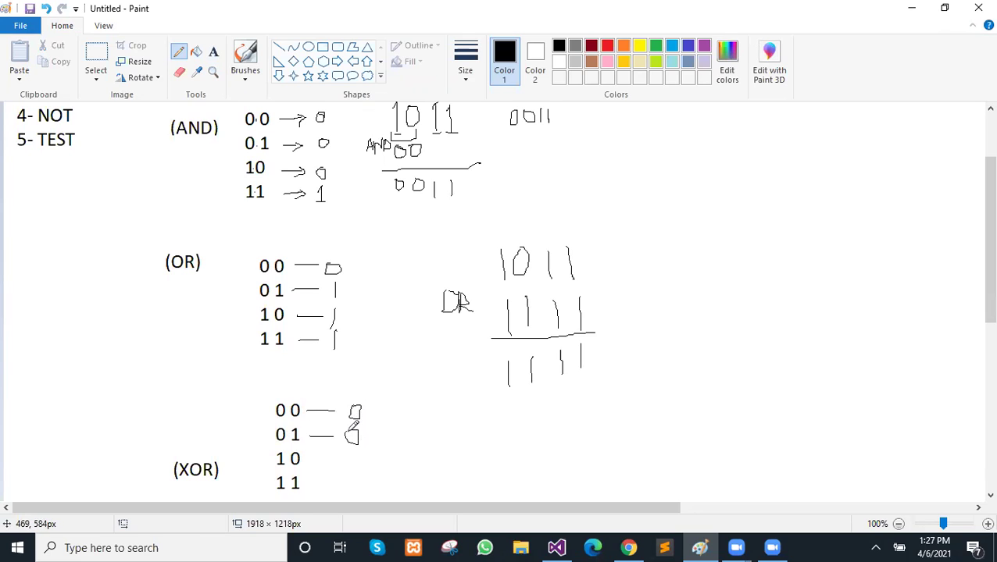
pyautogui.hotkey('ctrl', 'z')
pyautogui.moveTo(349, 420); pyautogui.dragTo(356, 425)
pyautogui.hotkey('ctrl', 'z')
pyautogui.moveTo(310, 458); pyautogui.dragTo(331, 458)
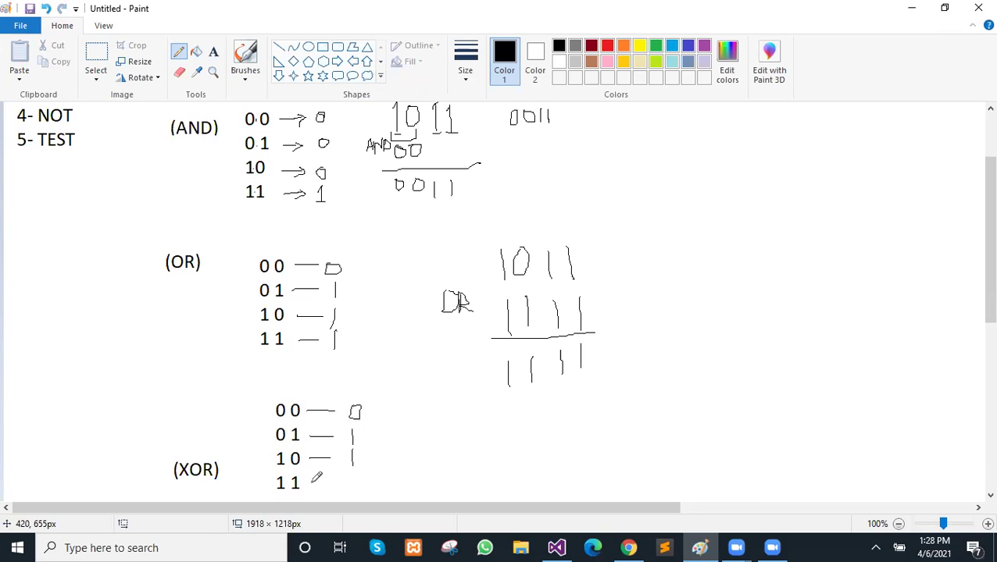
pyautogui.moveTo(307, 483); pyautogui.dragTo(353, 472)
pyautogui.moveTo(443, 414)
pyautogui.mouseDown()
pyautogui.moveTo(466, 437)
pyautogui.moveTo(449, 445)
pyautogui.moveTo(485, 431)
pyautogui.moveTo(473, 422)
pyautogui.moveTo(508, 442)
pyautogui.mouseUp()
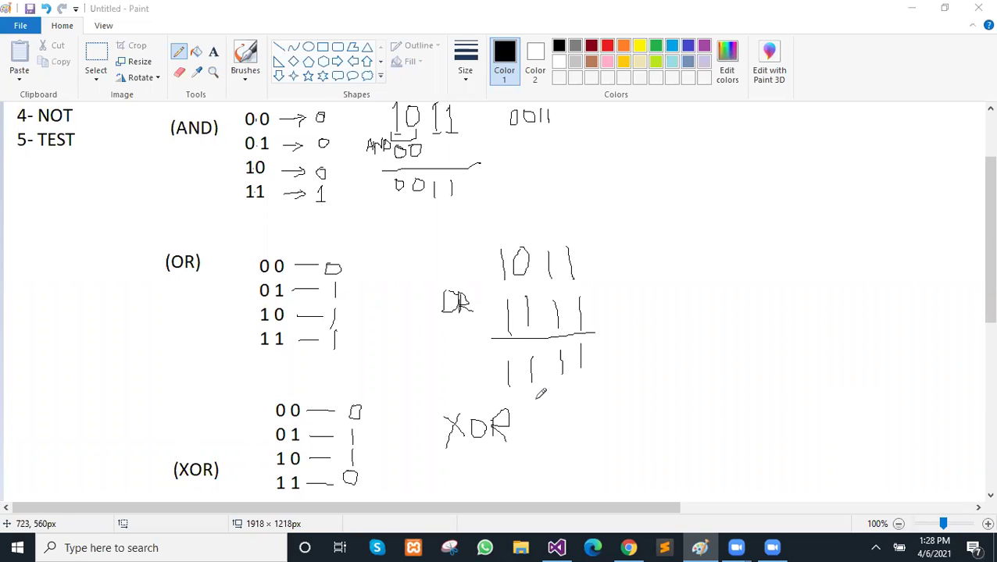
# Step: Hand-write 1011 above 0100 and underline them for the 1111 XOR result
pyautogui.scroll(-3, 540, 391)
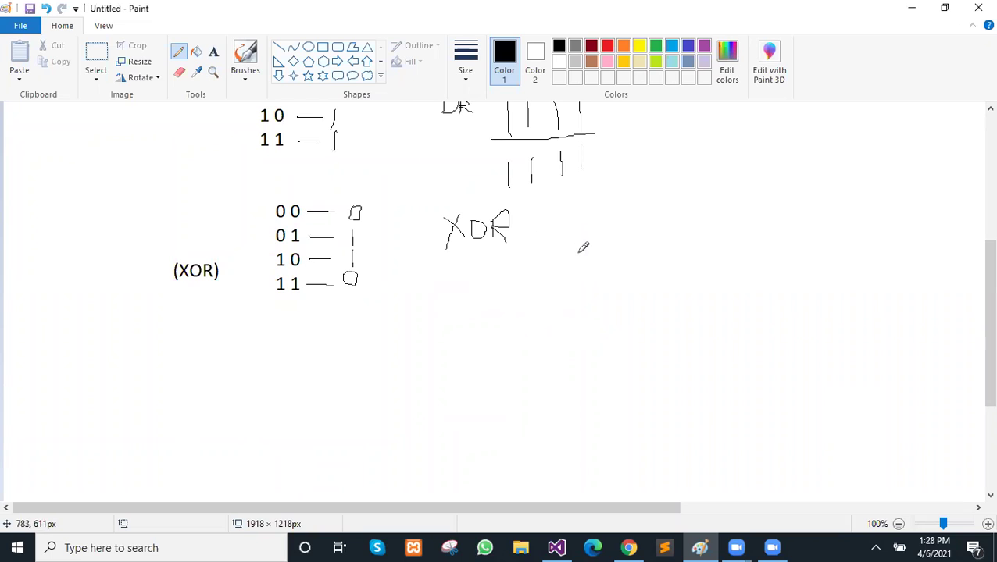
pyautogui.moveTo(573, 230)
pyautogui.mouseDown()
pyautogui.moveTo(569, 270)
pyautogui.moveTo(587, 261)
pyautogui.moveTo(592, 240)
pyautogui.moveTo(611, 270)
pyautogui.mouseUp()
pyautogui.moveTo(625, 231); pyautogui.dragTo(624, 280)
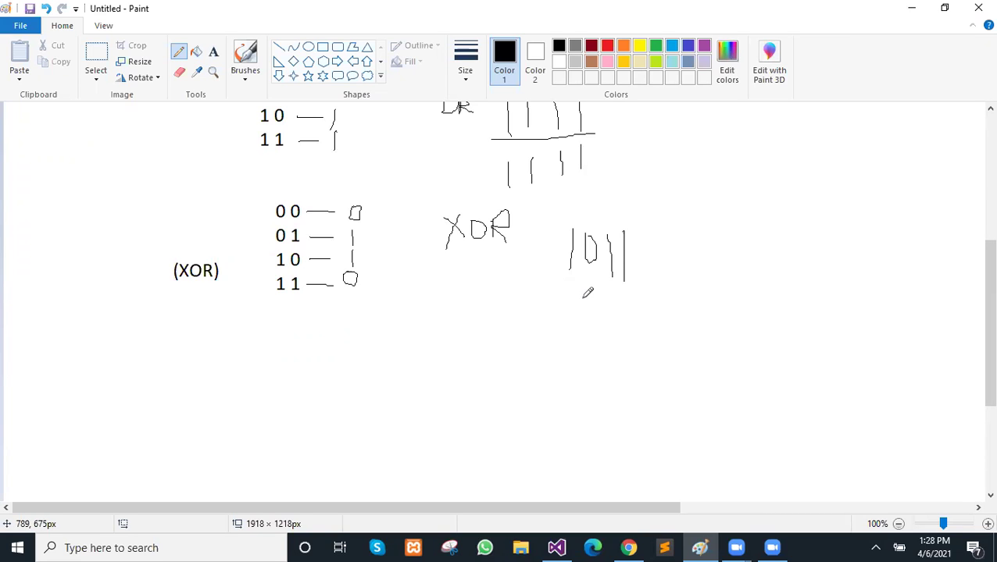
pyautogui.moveTo(573, 298); pyautogui.dragTo(590, 322)
pyautogui.moveTo(621, 291)
pyautogui.mouseDown()
pyautogui.moveTo(622, 315)
pyautogui.moveTo(637, 307)
pyautogui.moveTo(630, 295)
pyautogui.mouseUp()
pyautogui.moveTo(548, 328)
pyautogui.mouseDown()
pyautogui.moveTo(664, 312)
pyautogui.moveTo(625, 364)
pyautogui.moveTo(572, 376)
pyautogui.mouseUp()
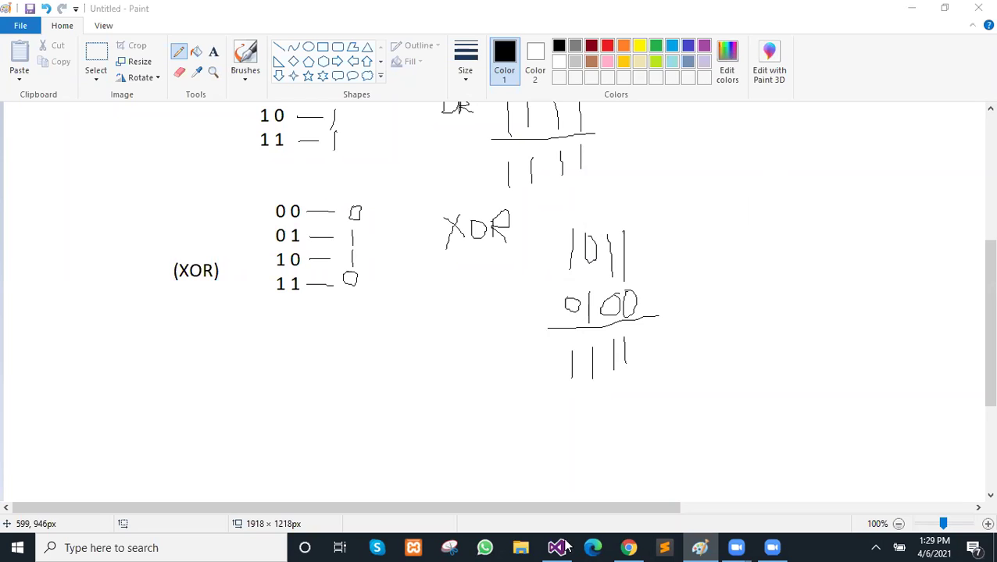
pyautogui.moveTo(628, 548)
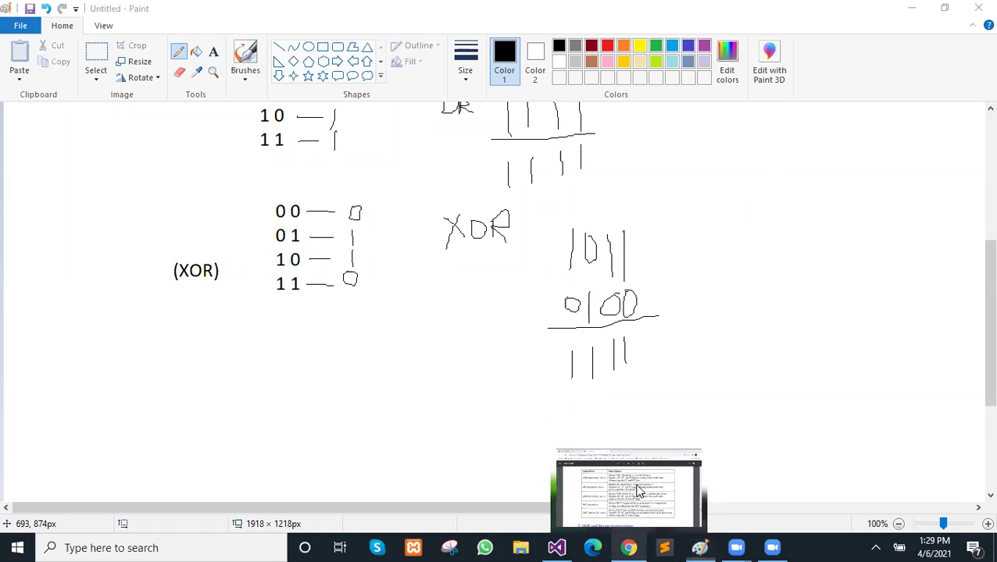
# Step: Switch between Paint and the bitwise table on page 65 of COAL v1.0.pdf, ending on examples.asm
pyautogui.click(639, 491)
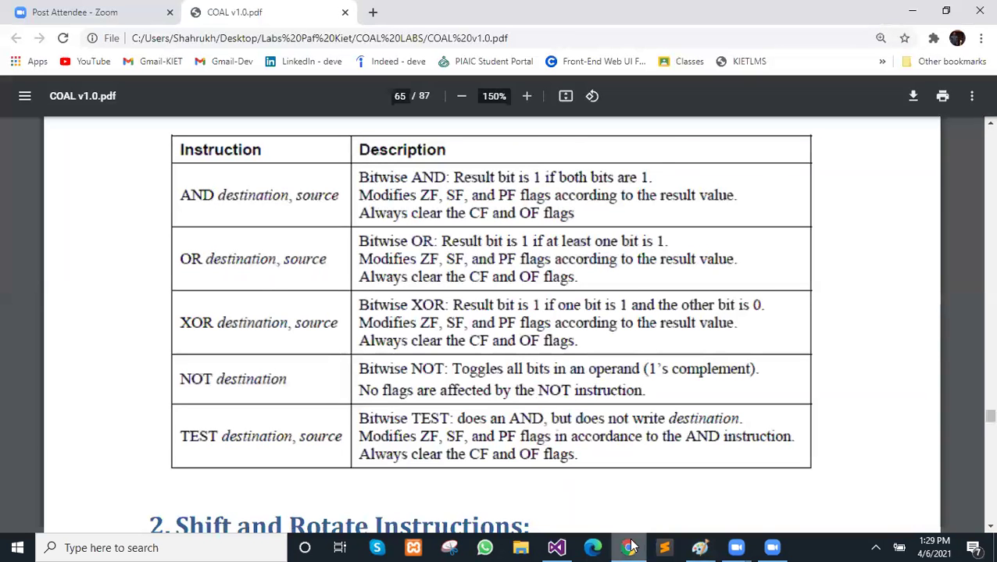
pyautogui.click(630, 546)
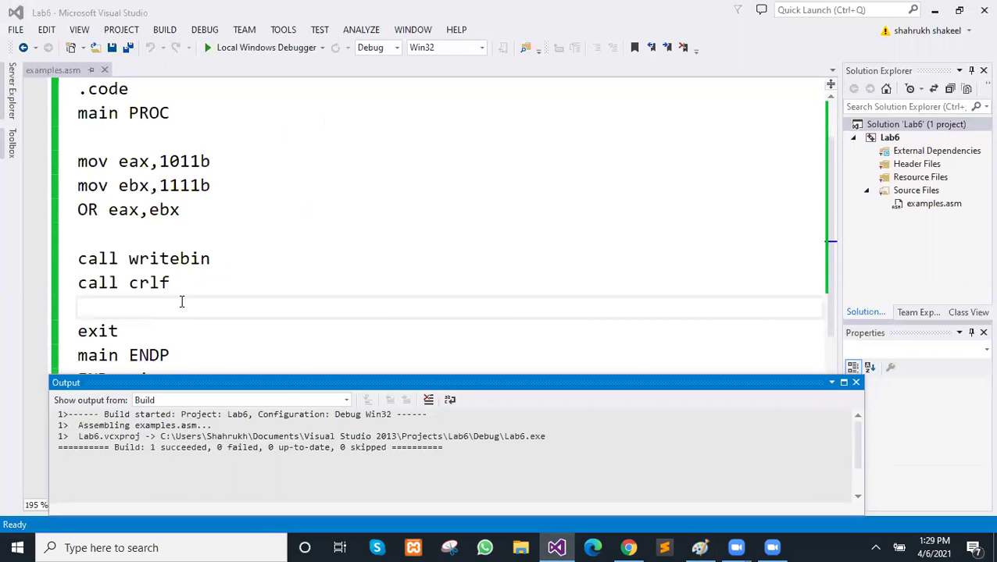
pyautogui.click(700, 547)
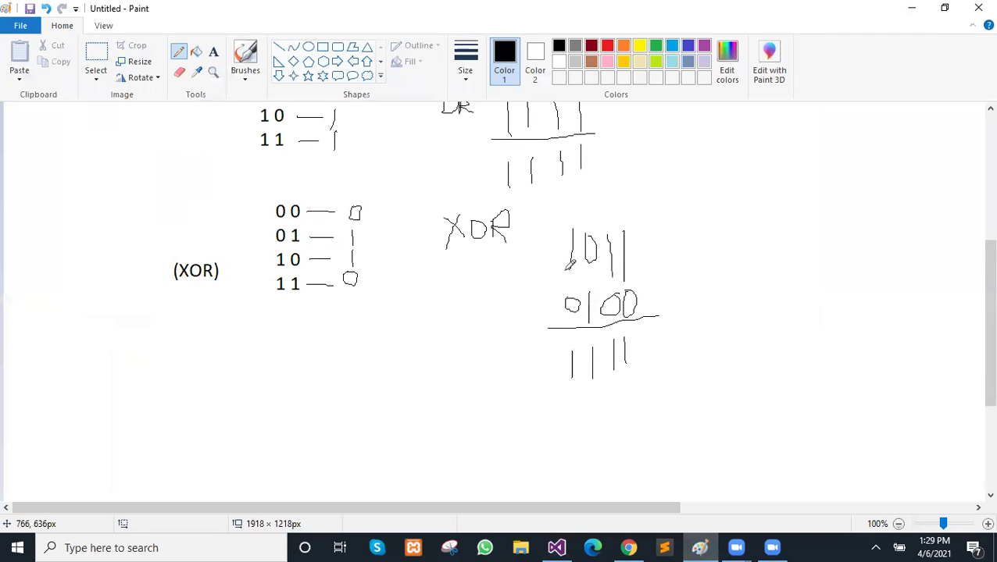
pyautogui.click(629, 548)
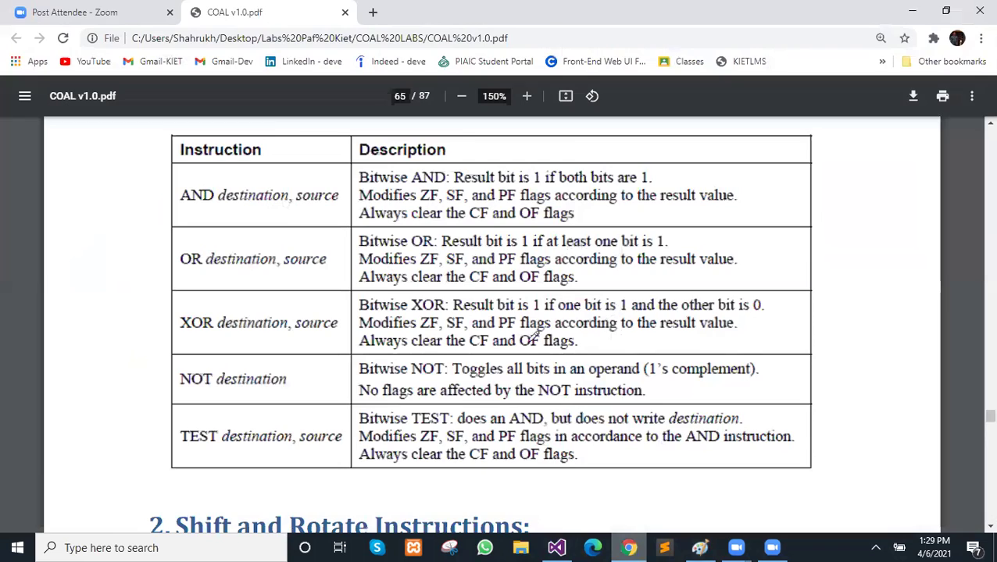
pyautogui.hotkey('alt', 'Tab')
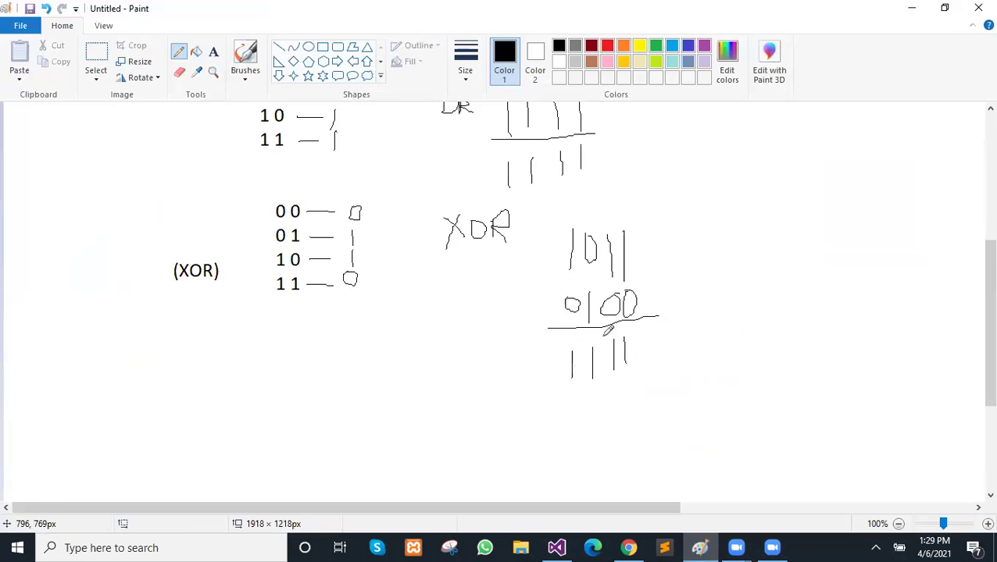
pyautogui.click(629, 548)
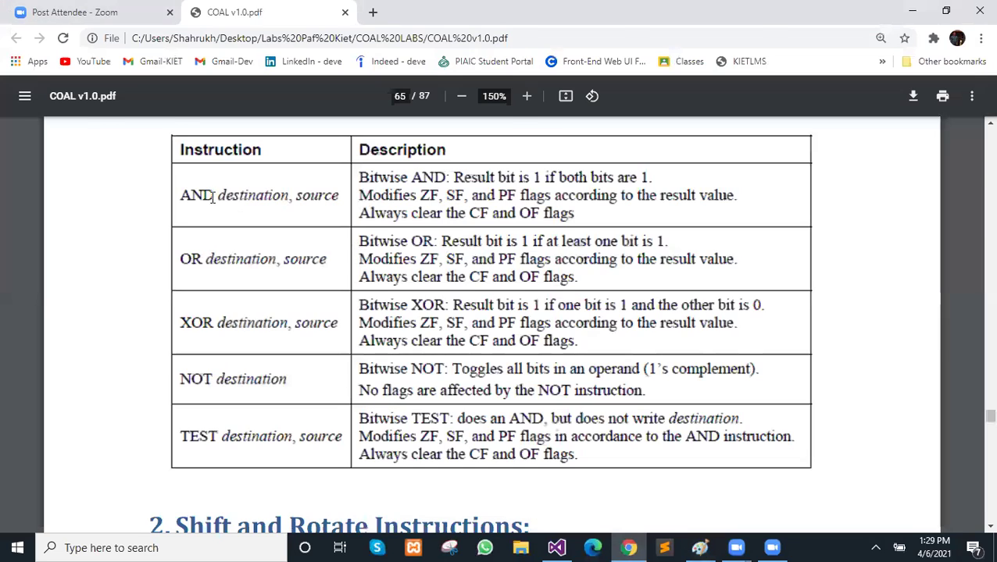
pyautogui.hotkey('alt', 'Tab')
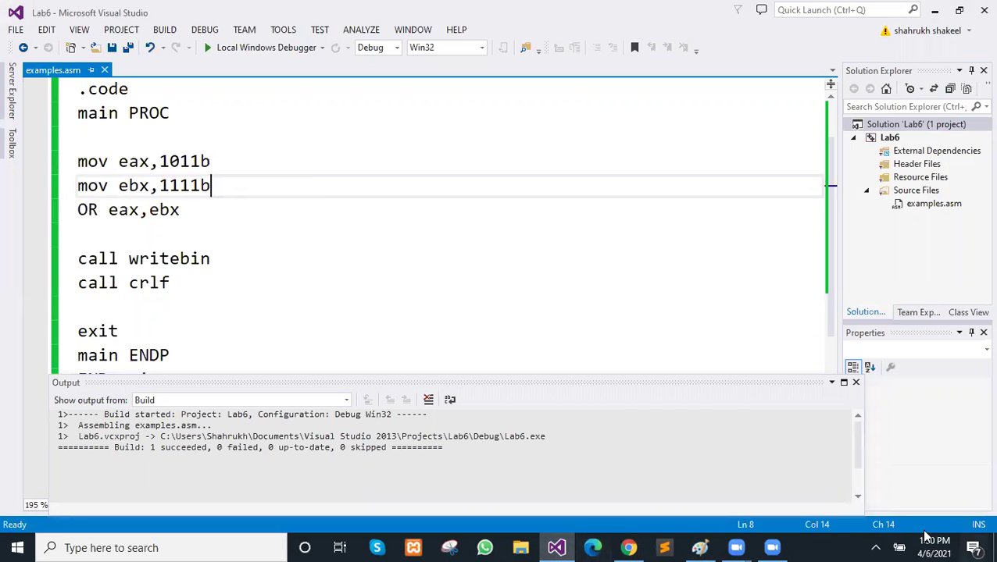
# Step: Change the ebx load from 1111b to 0100b in examples.asm and save
pyautogui.press('Up')
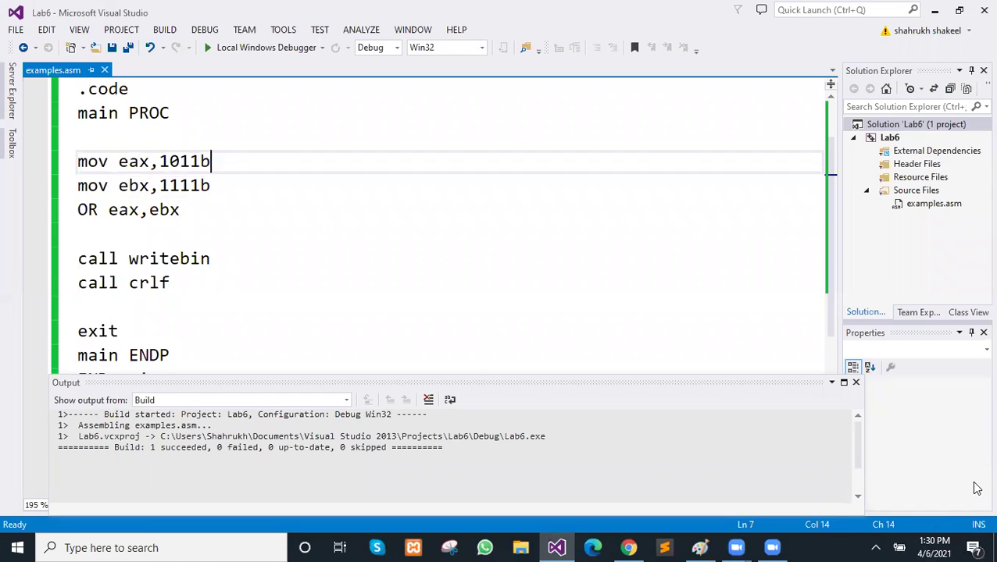
pyautogui.click(700, 547)
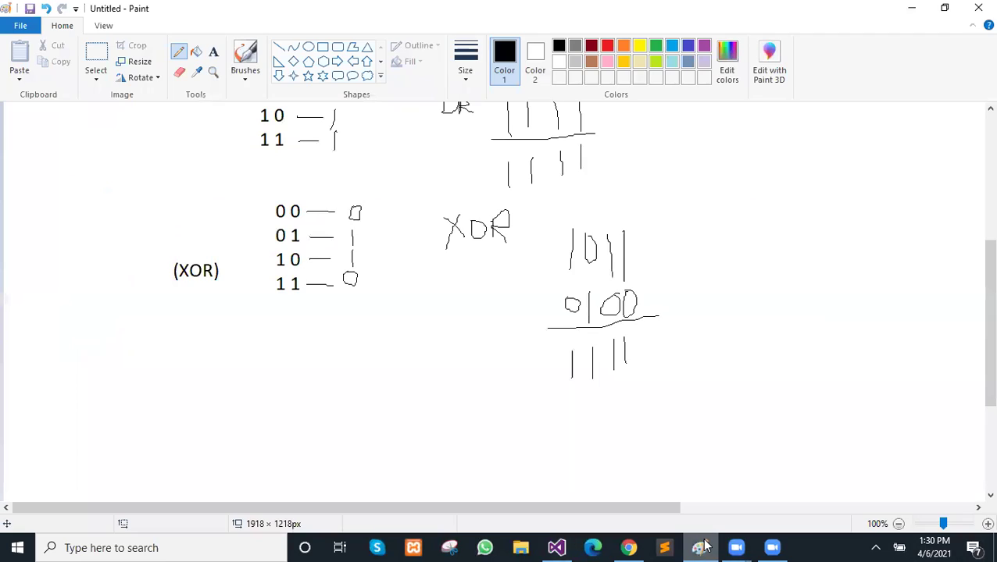
pyautogui.click(702, 548)
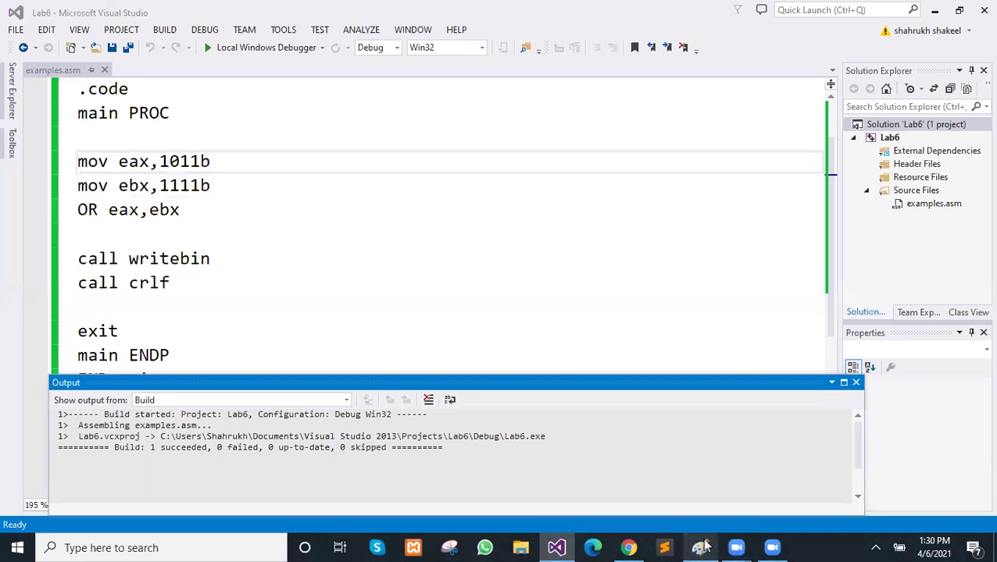
pyautogui.click(702, 548)
pyautogui.click(703, 548)
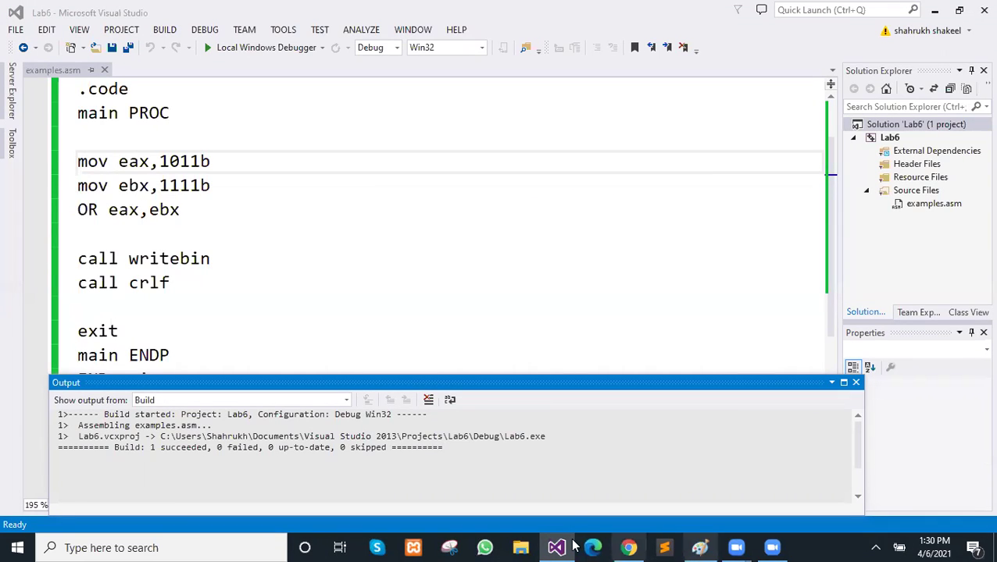
pyautogui.click(202, 186)
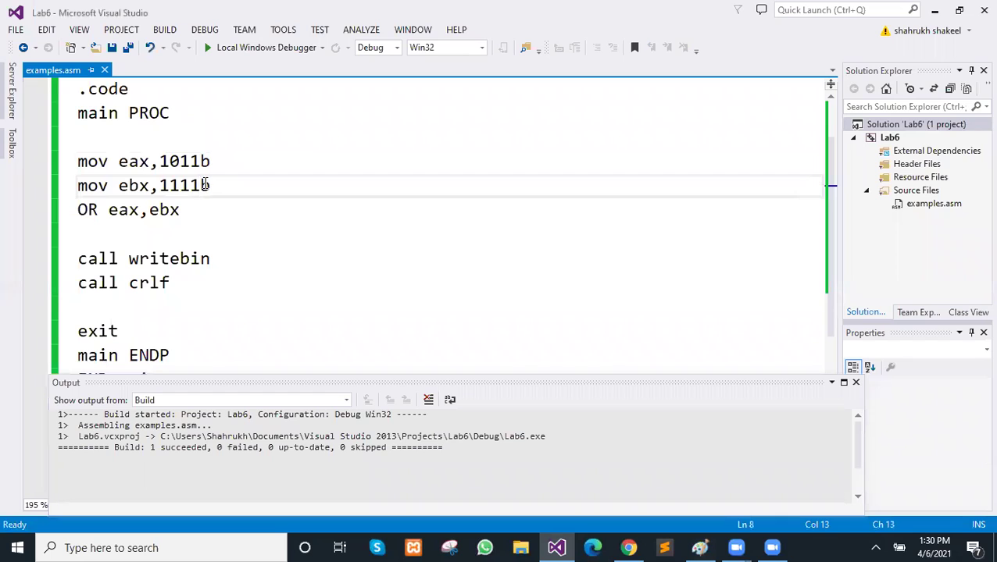
pyautogui.hotkey('shift', 'Left')
pyautogui.hotkey('shift', 'Left')
pyautogui.hotkey('shift', 'Left')
pyautogui.hotkey('shift', 'Left')
pyautogui.write('0100')
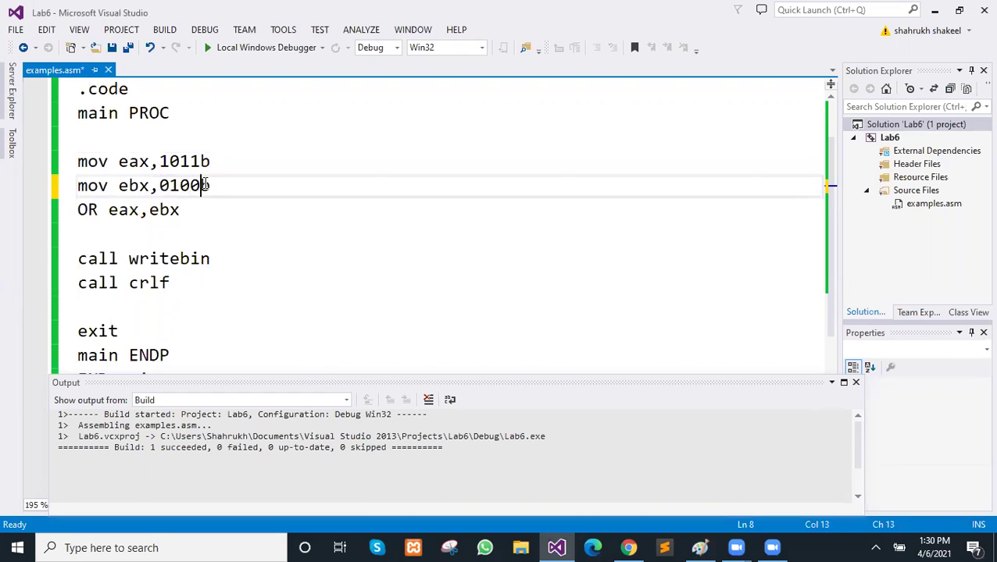
pyautogui.hotkey('ctrl', 's')
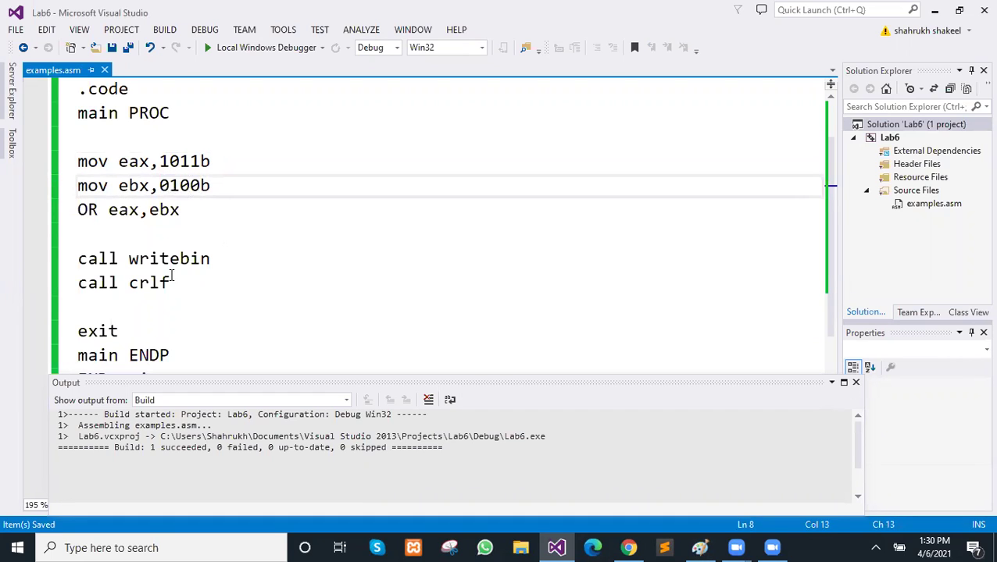
# Step: Turn the OR instruction into XOR and run the program without debugging
pyautogui.press('Down')
pyautogui.press('Home')
pyautogui.write('X')
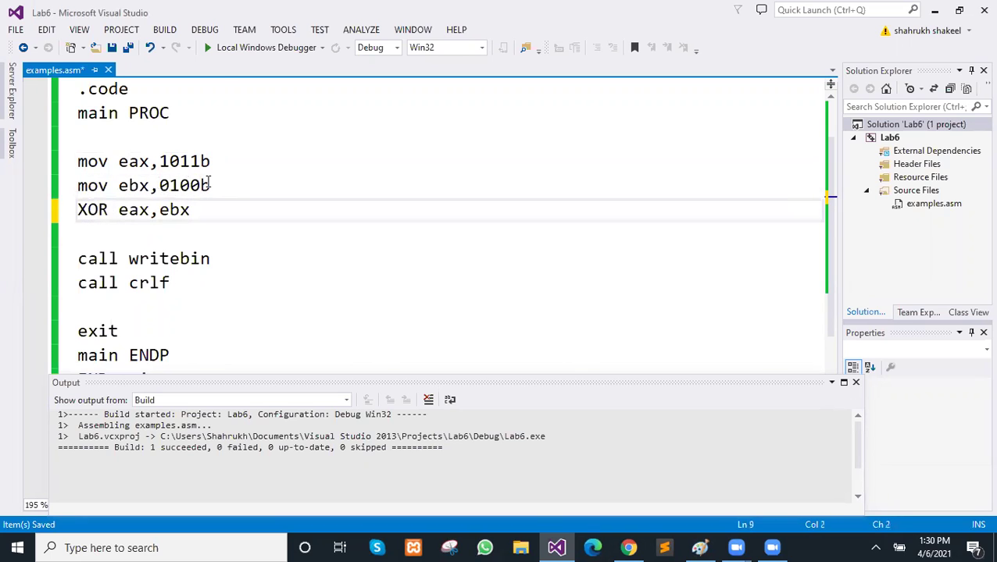
pyautogui.click(205, 30)
pyautogui.click(199, 94)
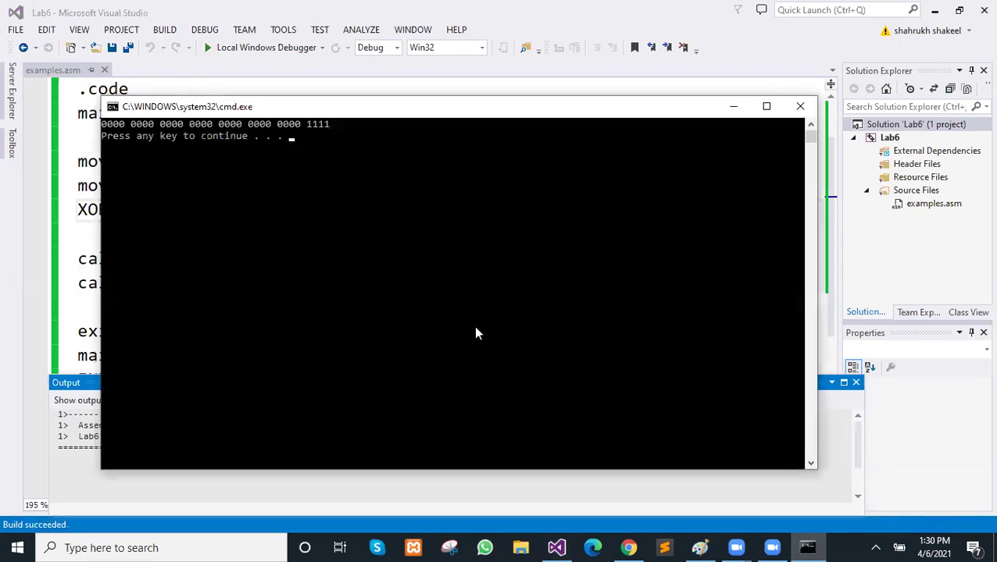
# Step: Place the XOR program's 1111 console next to the hand-worked 1011 XOR 0100 example, then close it
pyautogui.click(699, 548)
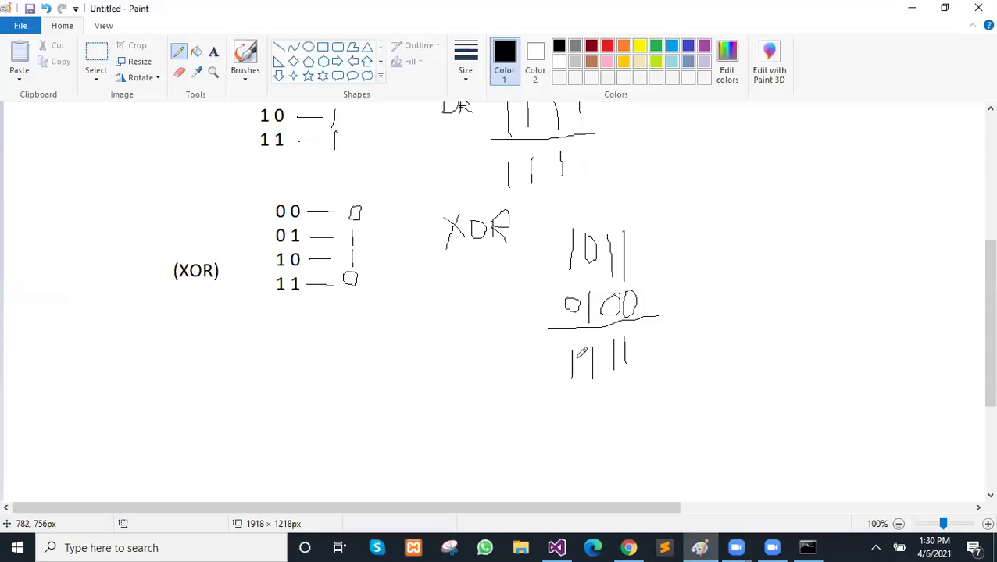
pyautogui.click(809, 547)
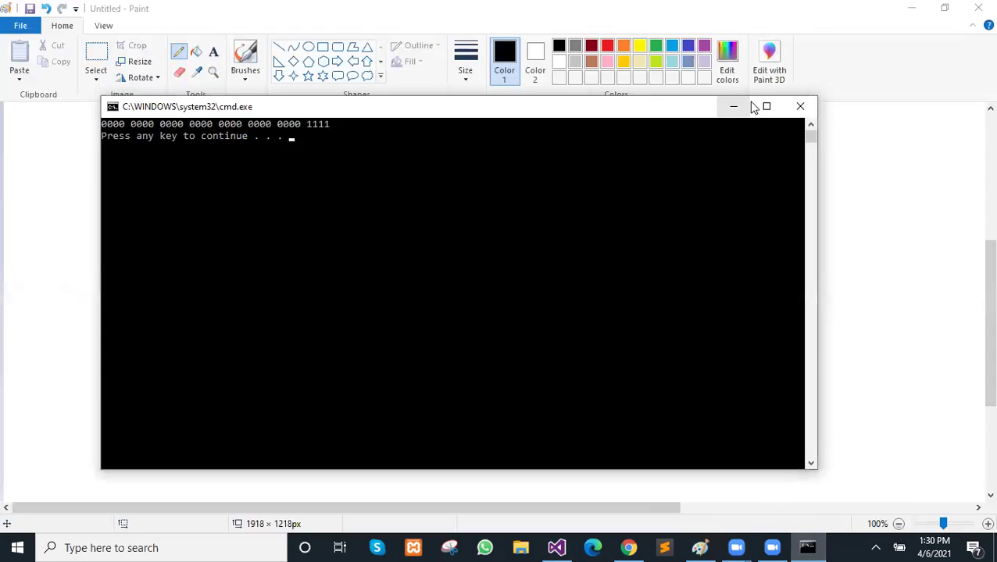
pyautogui.moveTo(689, 109)
pyautogui.mouseDown()
pyautogui.moveTo(608, 223)
pyautogui.moveTo(993, 460)
pyautogui.mouseUp()
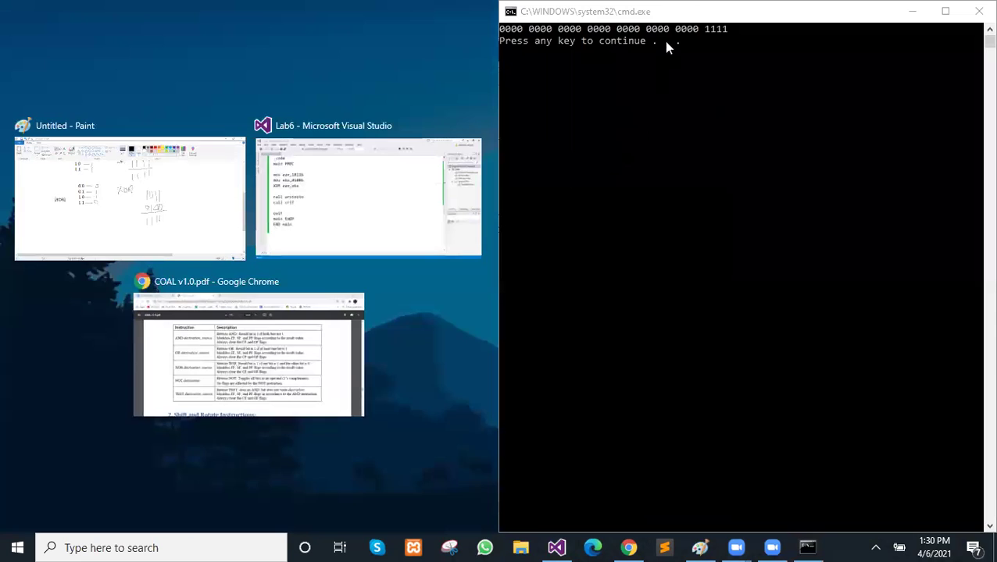
pyautogui.moveTo(692, 11); pyautogui.dragTo(653, 85)
pyautogui.click(461, 154)
pyautogui.moveTo(459, 153); pyautogui.dragTo(656, 154)
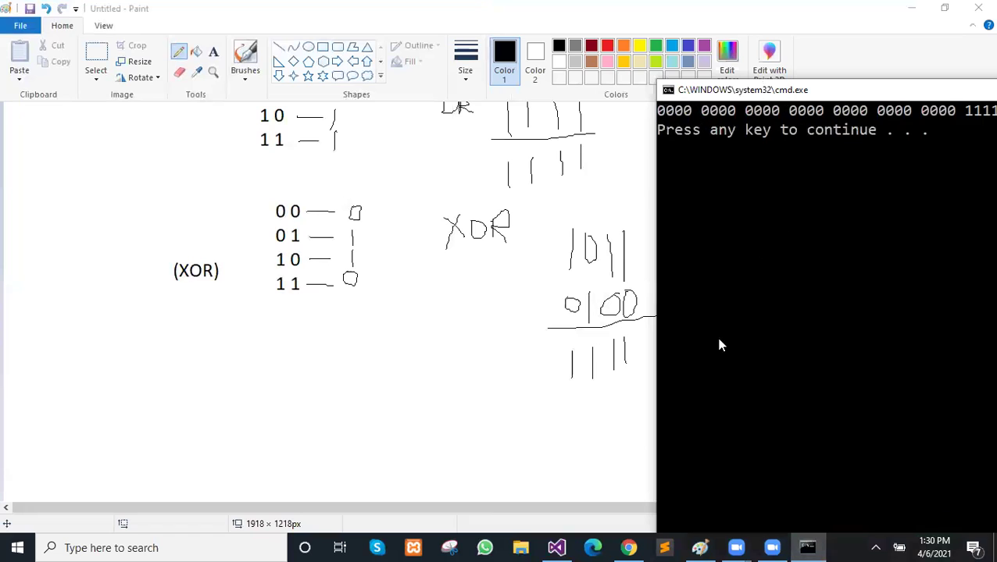
pyautogui.moveTo(726, 90)
pyautogui.mouseDown()
pyautogui.moveTo(701, 304)
pyautogui.moveTo(570, 403)
pyautogui.mouseUp()
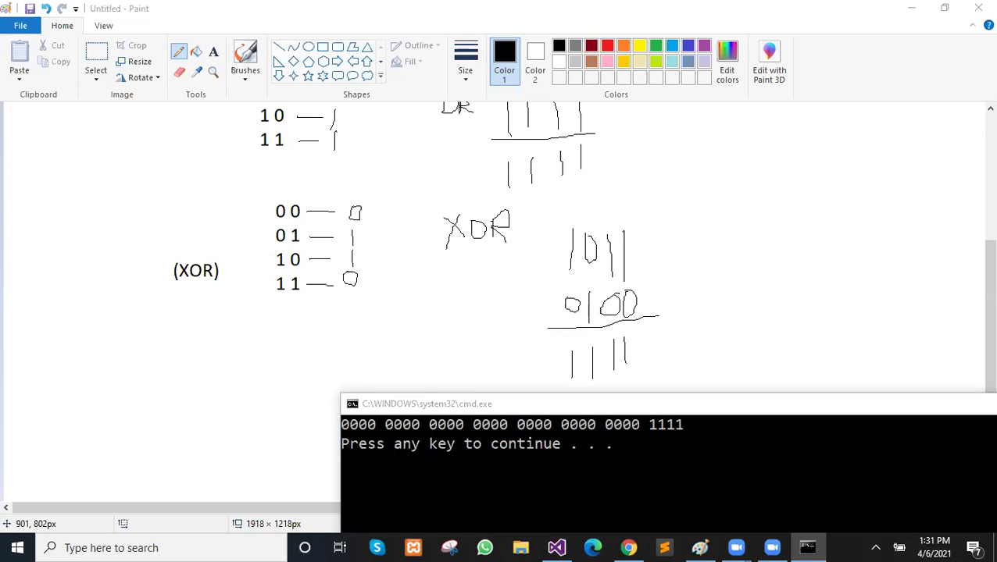
pyautogui.moveTo(649, 408); pyautogui.dragTo(404, 352)
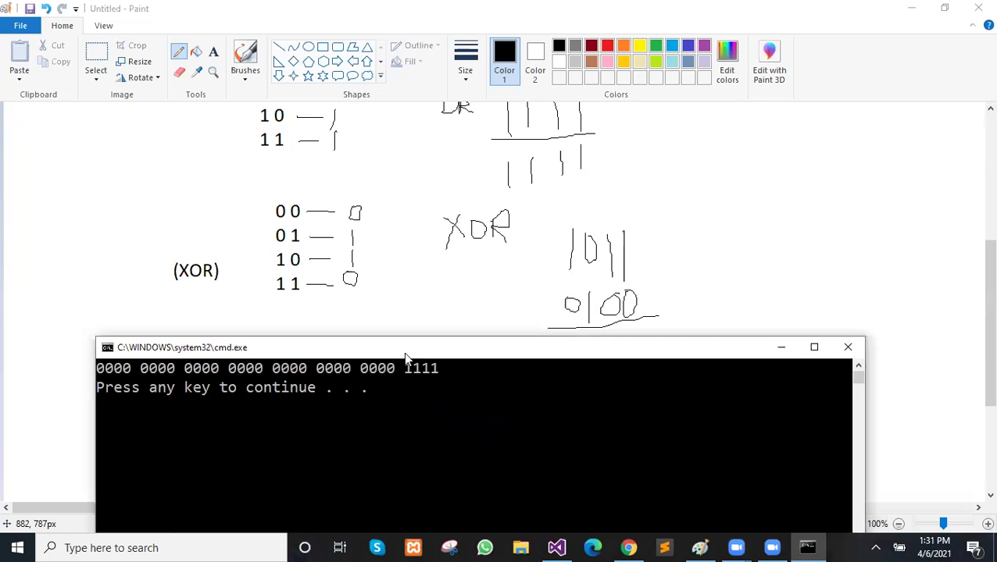
pyautogui.click(847, 347)
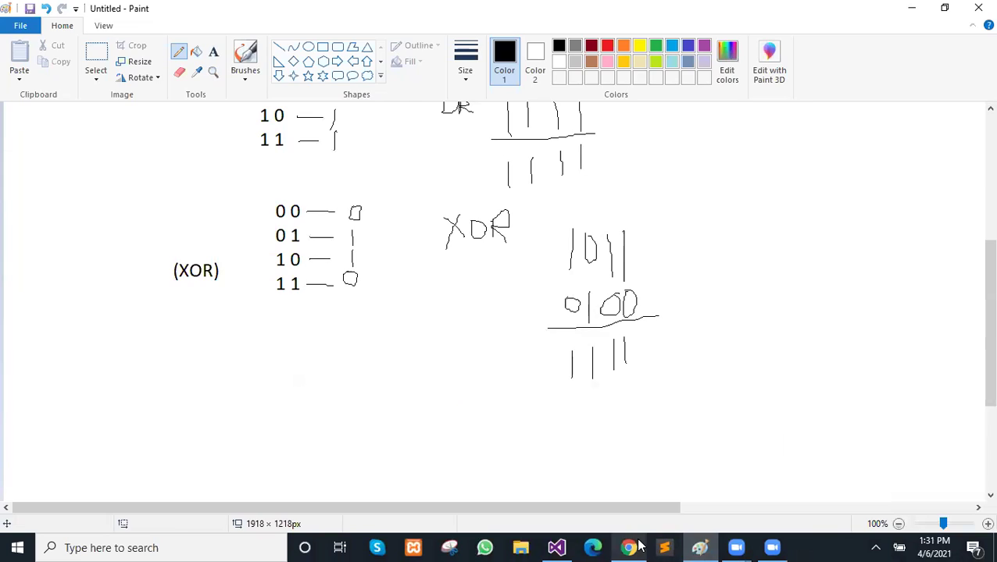
# Step: Check the PDF's bitwise instruction table against the XOR notes, then return to the XOR assembly code
pyautogui.click(629, 547)
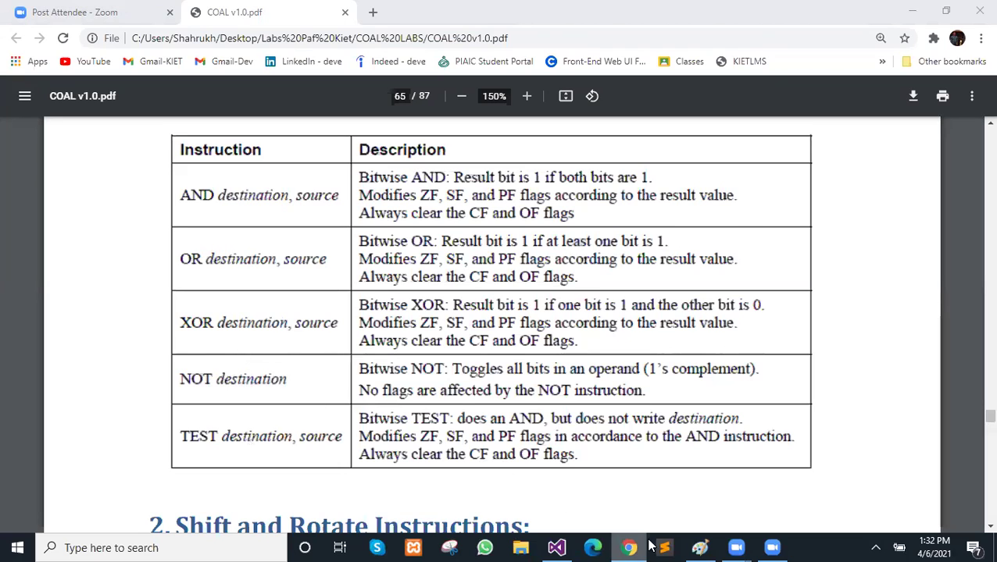
pyautogui.click(698, 548)
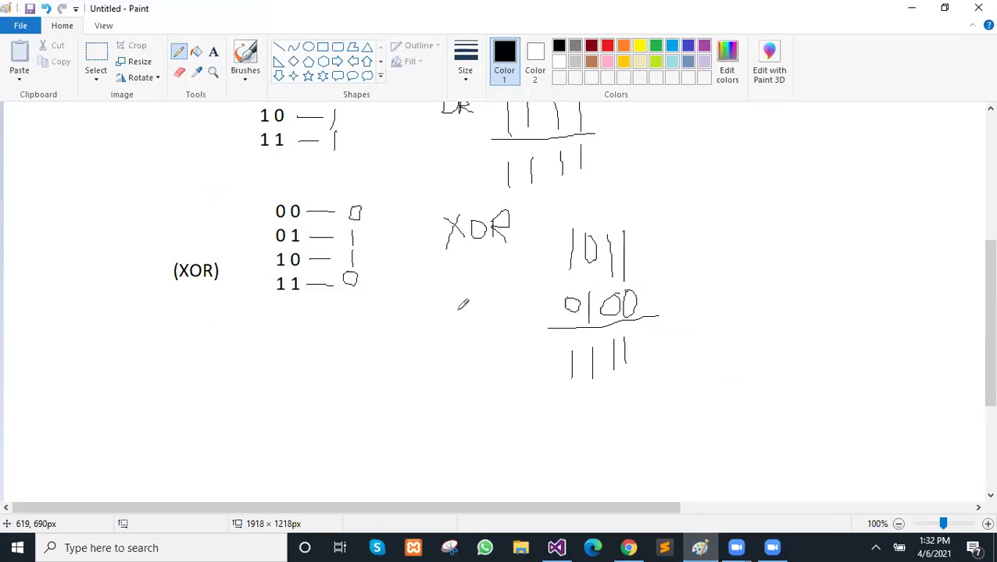
pyautogui.click(629, 548)
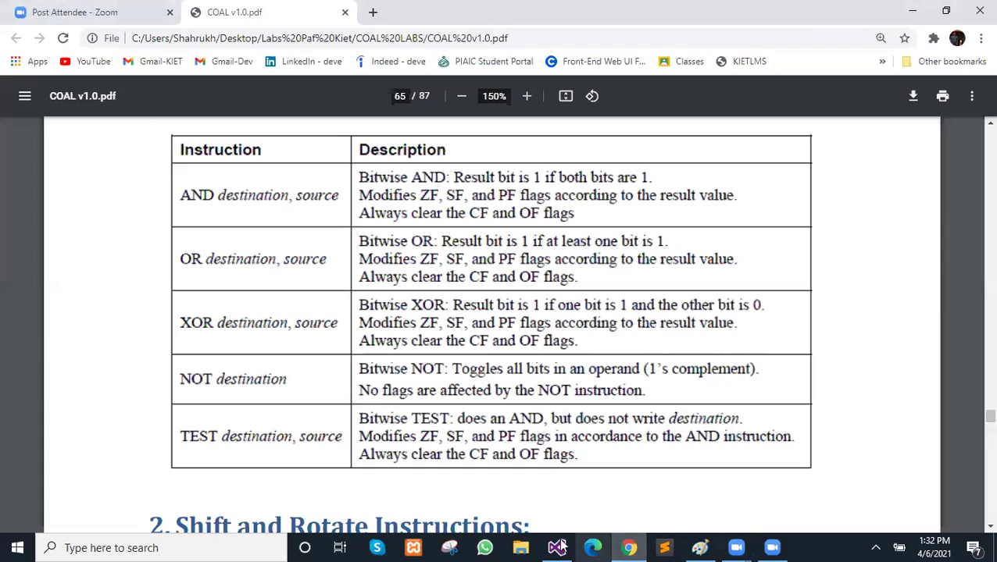
pyautogui.click(556, 548)
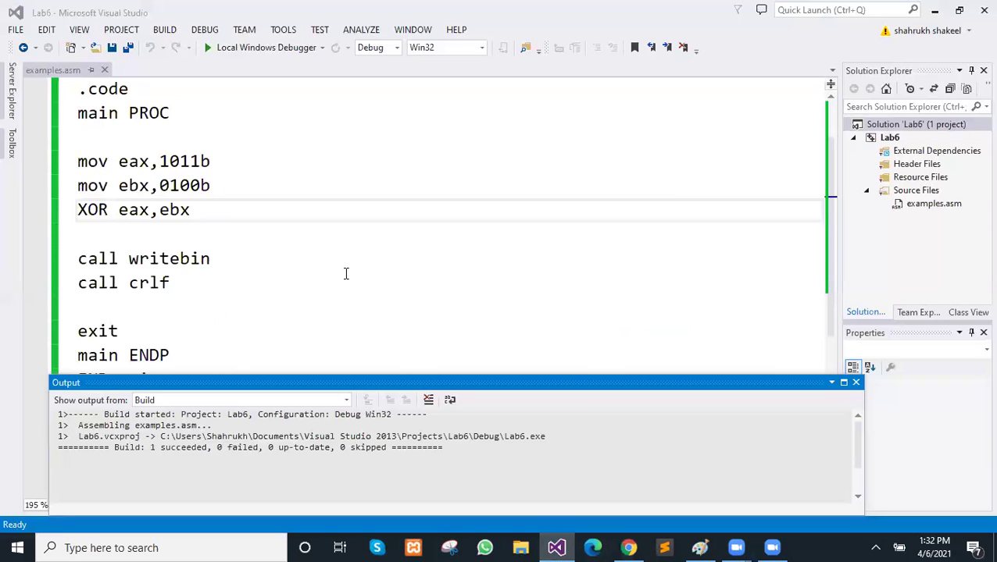
# Step: Change the XOR eax,ebx line to NOT eax
pyautogui.click(201, 187)
pyautogui.hotkey('shift', 'Left')
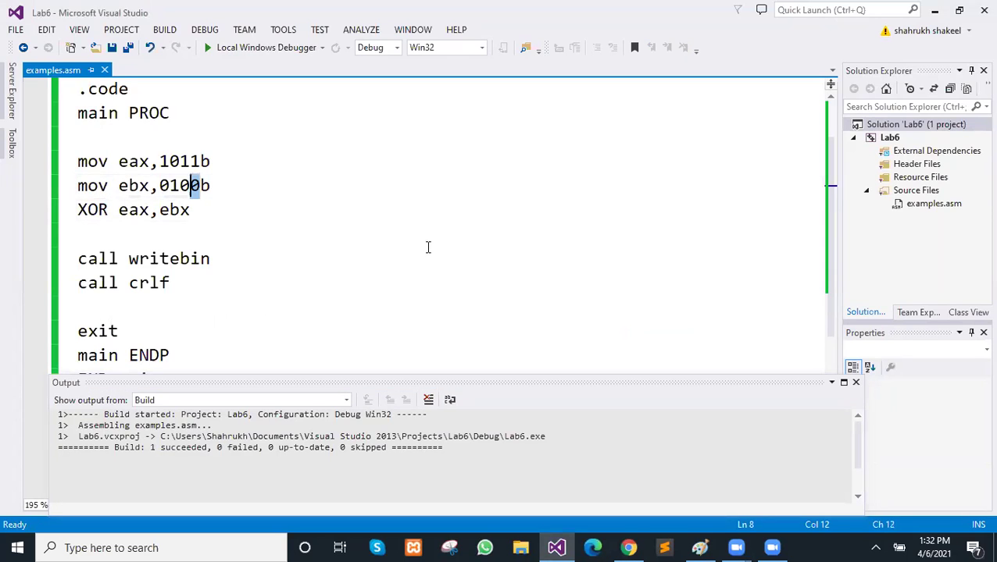
pyautogui.hotkey('shift', 'Left')
pyautogui.hotkey('shift', 'Left')
pyautogui.hotkey('shift', 'Left')
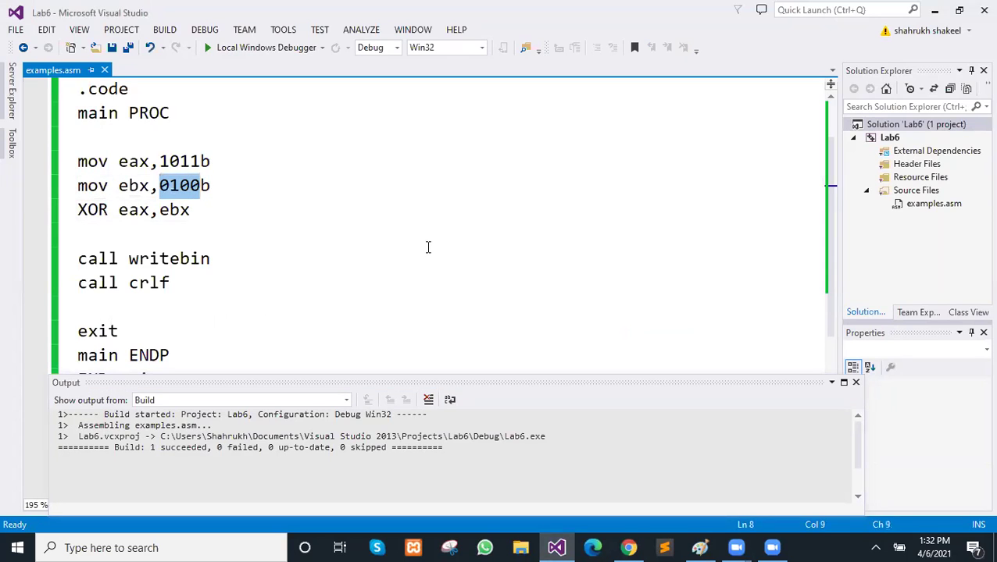
pyautogui.click(270, 210)
pyautogui.press('BackSpace')
pyautogui.press('BackSpace')
pyautogui.press('BackSpace')
pyautogui.press('BackSpace')
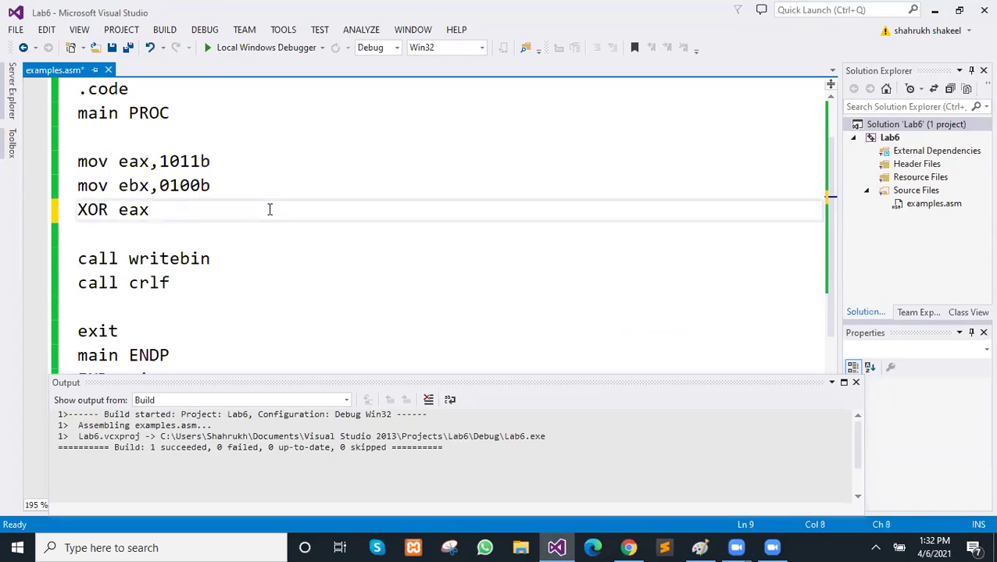
pyautogui.press('Left')
pyautogui.press('Left')
pyautogui.press('Left')
pyautogui.press('Left')
pyautogui.press('Right')
pyautogui.press('Right')
pyautogui.hotkey('shift', 'Left')
pyautogui.hotkey('shift', 'Left')
pyautogui.hotkey('shift', 'Left')
pyautogui.write('NOT')
pyautogui.press('Right')
pyautogui.press('Right')
pyautogui.press('Right')
pyautogui.press('Right')
# Step: Highlight the 1011b value, the eax register and the writebin call to explain the inversion
pyautogui.moveTo(160, 160); pyautogui.dragTo(199, 161)
pyautogui.click(198, 161)
pyautogui.doubleClick(134, 209)
pyautogui.doubleClick(187, 261)
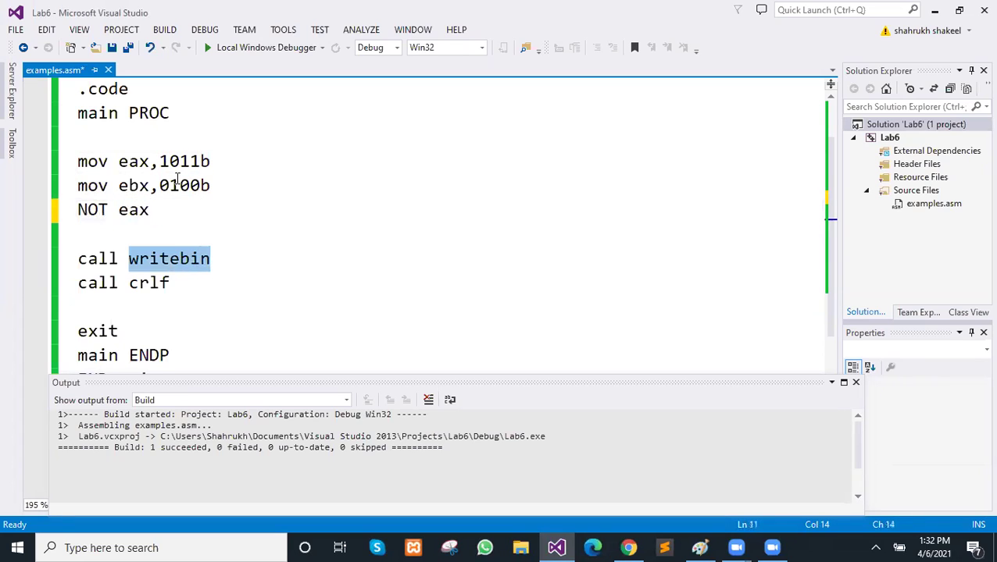
pyautogui.moveTo(160, 161); pyautogui.dragTo(234, 161)
pyautogui.click(236, 161)
# Step: Run without debugging, check the output ending 0100, and select the mov ebx,0100b line
pyautogui.click(205, 30)
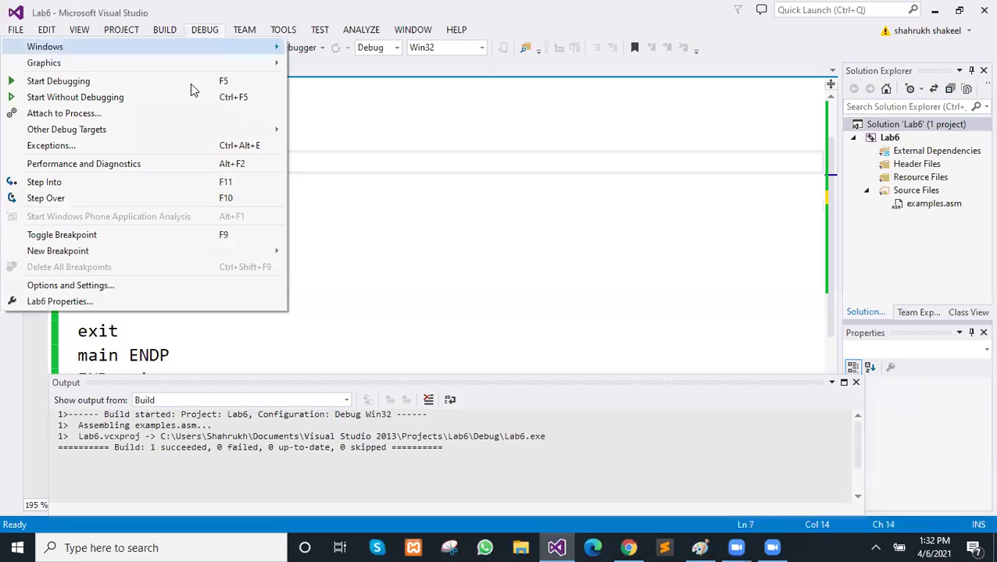
pyautogui.click(178, 97)
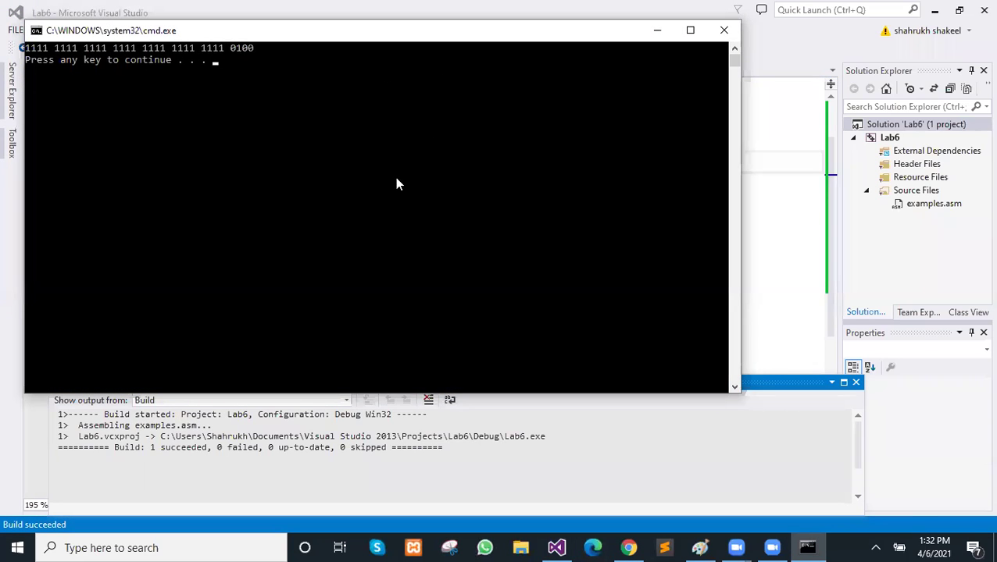
pyautogui.keyDown('ctrl'); pyautogui.scroll(1, 396, 184); pyautogui.keyUp('ctrl')
pyautogui.keyDown('ctrl'); pyautogui.scroll(1, 397, 184); pyautogui.keyUp('ctrl')
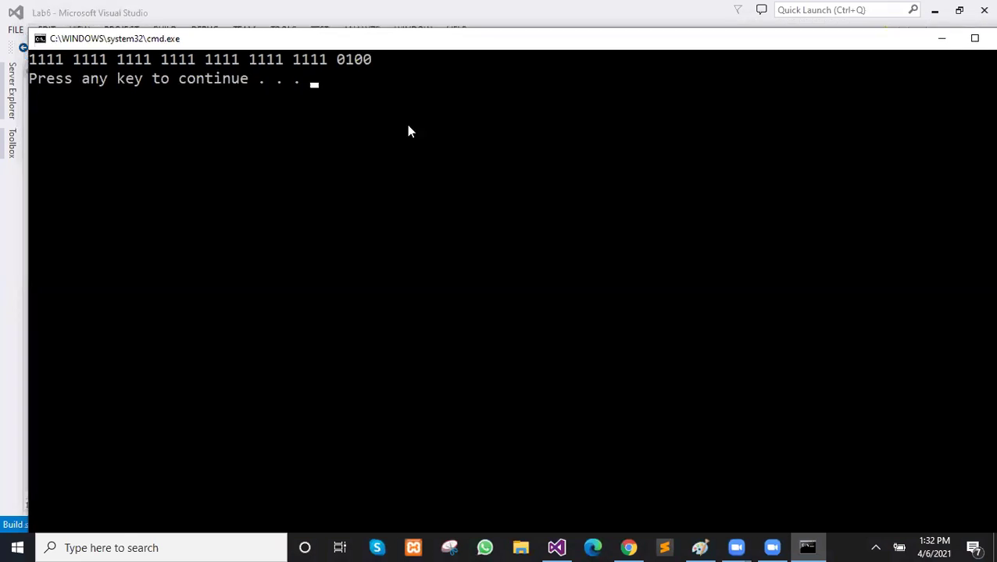
pyautogui.moveTo(342, 44); pyautogui.dragTo(450, 269)
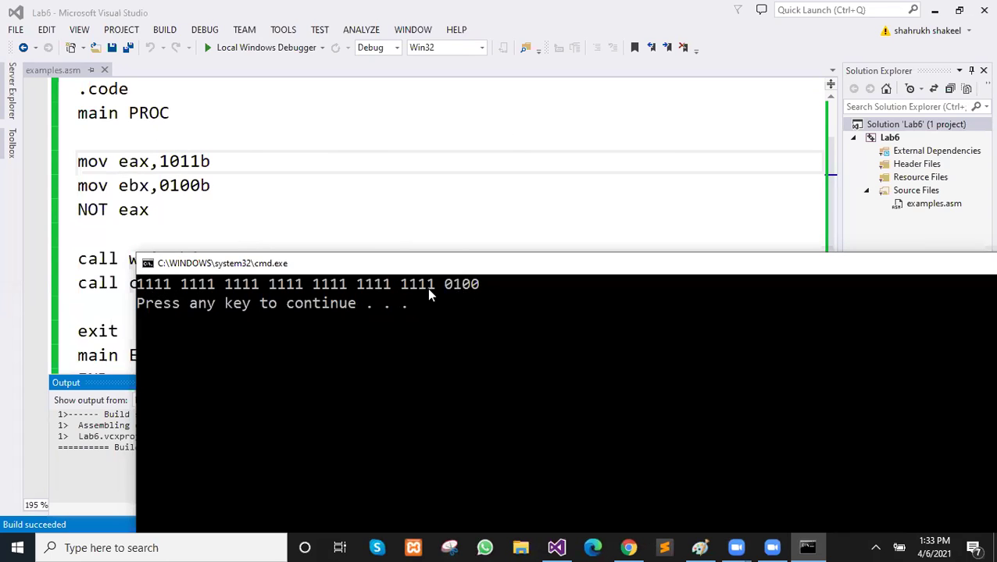
pyautogui.moveTo(364, 275); pyautogui.dragTo(284, 309)
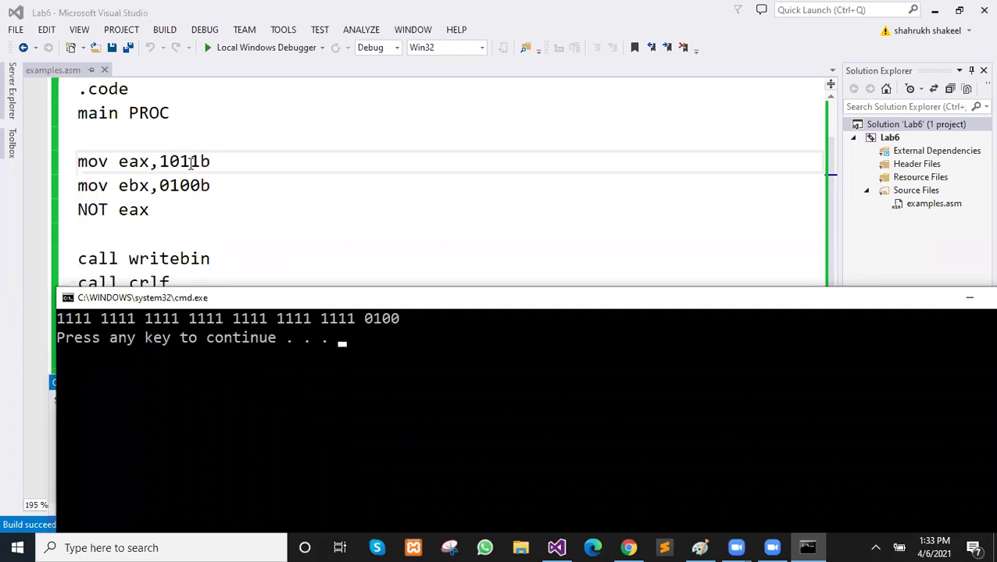
pyautogui.moveTo(238, 186); pyautogui.dragTo(77, 185)
# Step: Delete the mov ebx,0100b line, rerun to confirm 1111…0100 output, and close the console
pyautogui.press('BackSpace')
pyautogui.press('BackSpace')
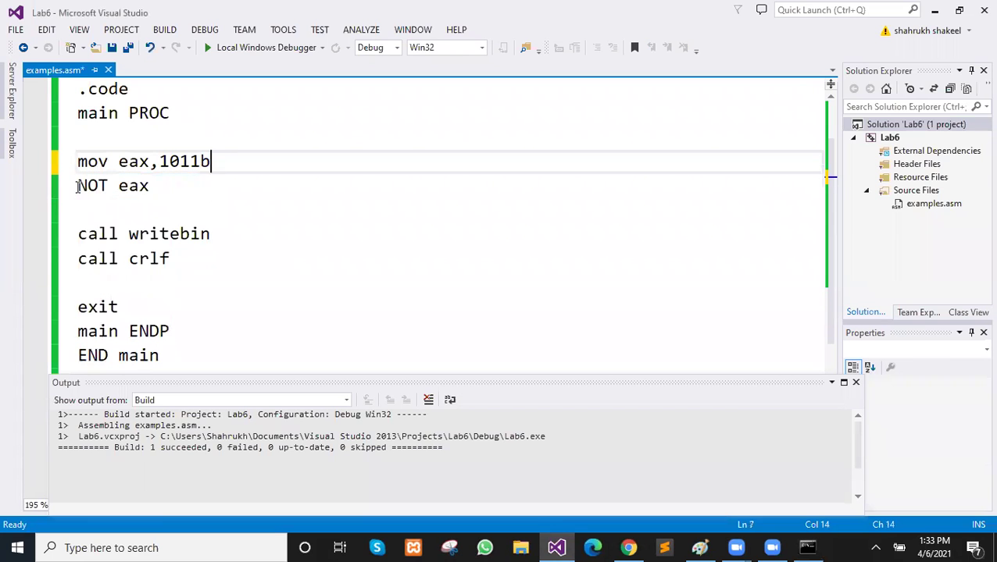
pyautogui.hotkey('ctrl', 'F5')
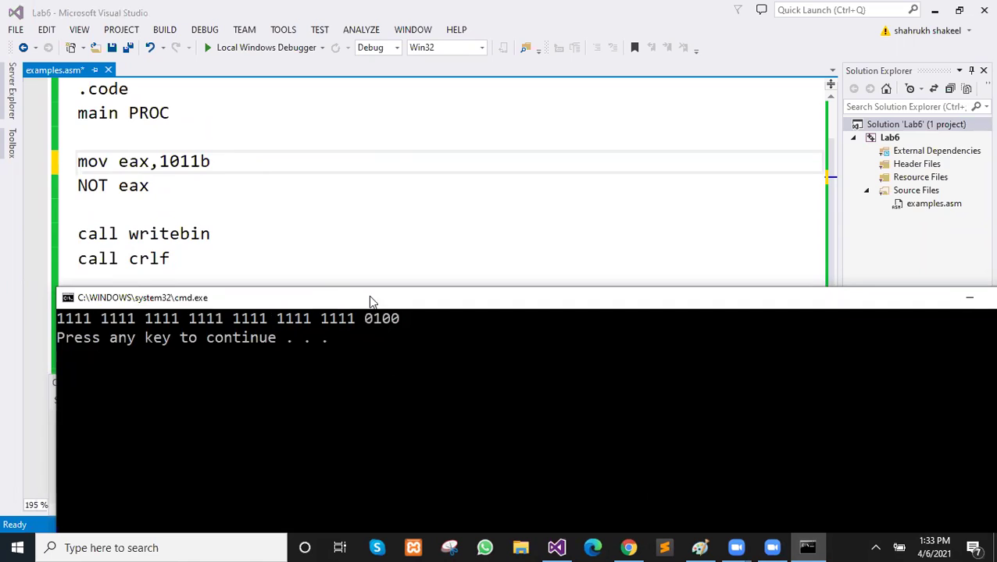
pyautogui.moveTo(383, 301); pyautogui.dragTo(188, 196)
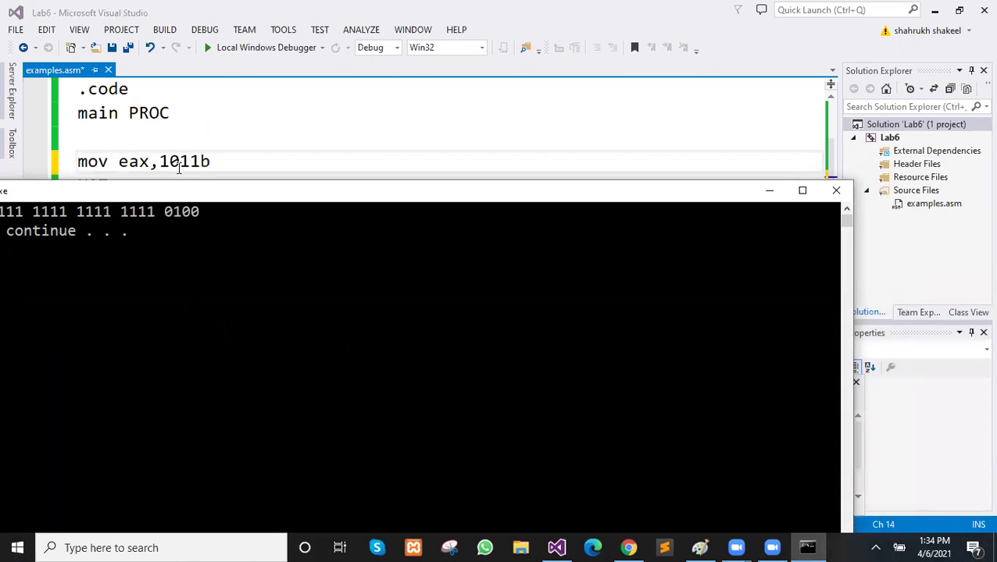
pyautogui.scroll(1, 200, 302)
pyautogui.scroll(1, 200, 302)
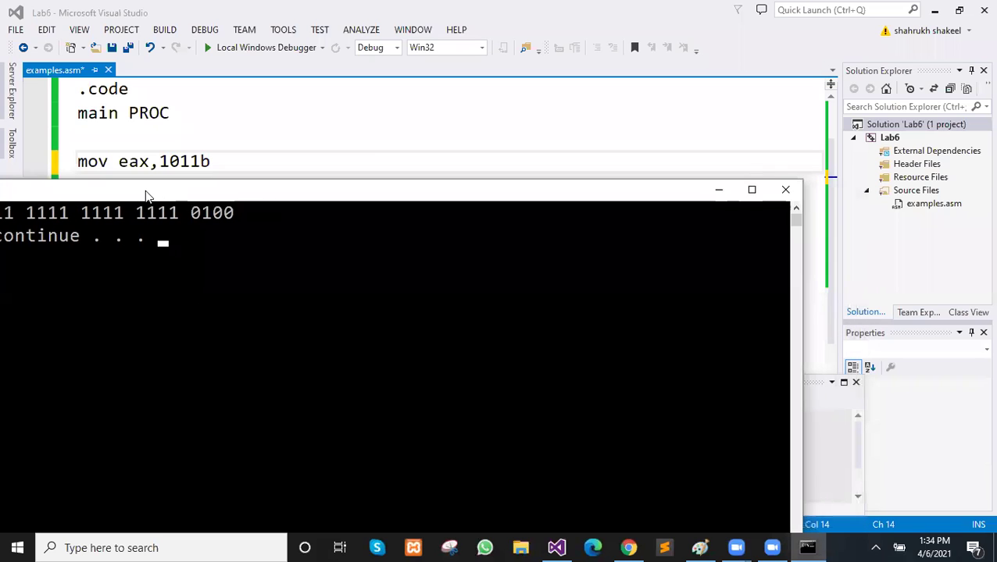
pyautogui.click(785, 190)
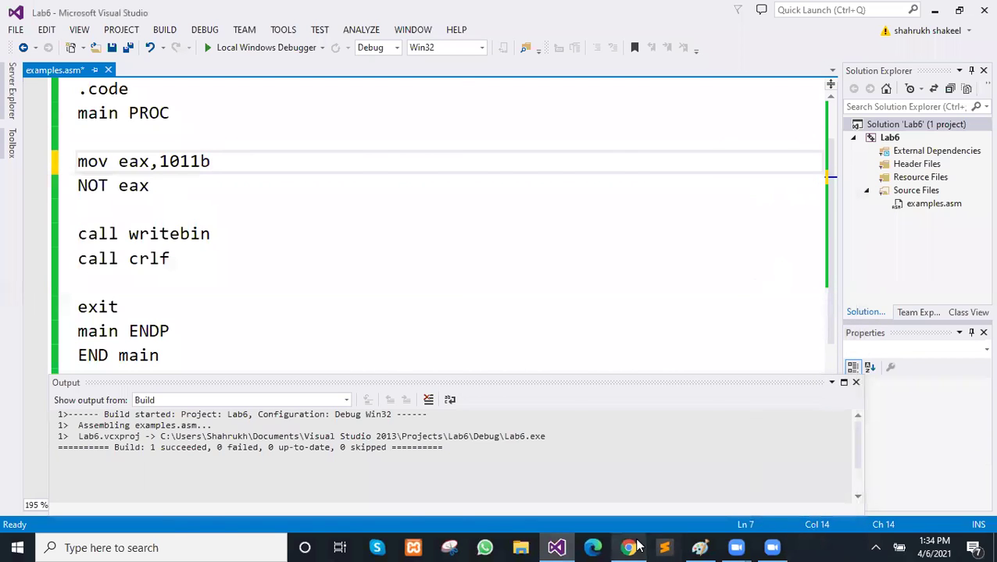
pyautogui.click(630, 548)
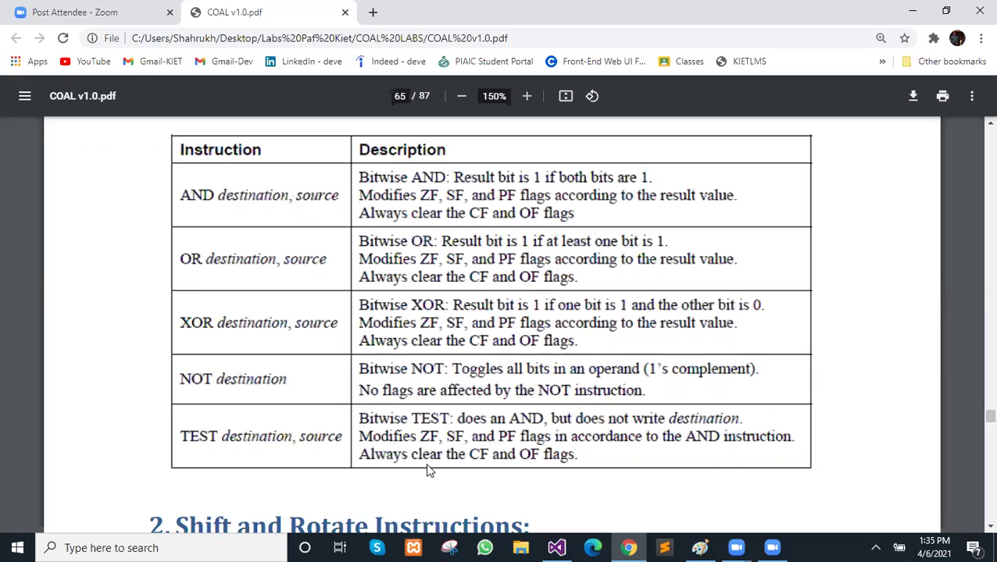
# Step: Zoom the lab PDF out and highlight the test instruction and its sign-bit comment
pyautogui.scroll(5, 453, 203)
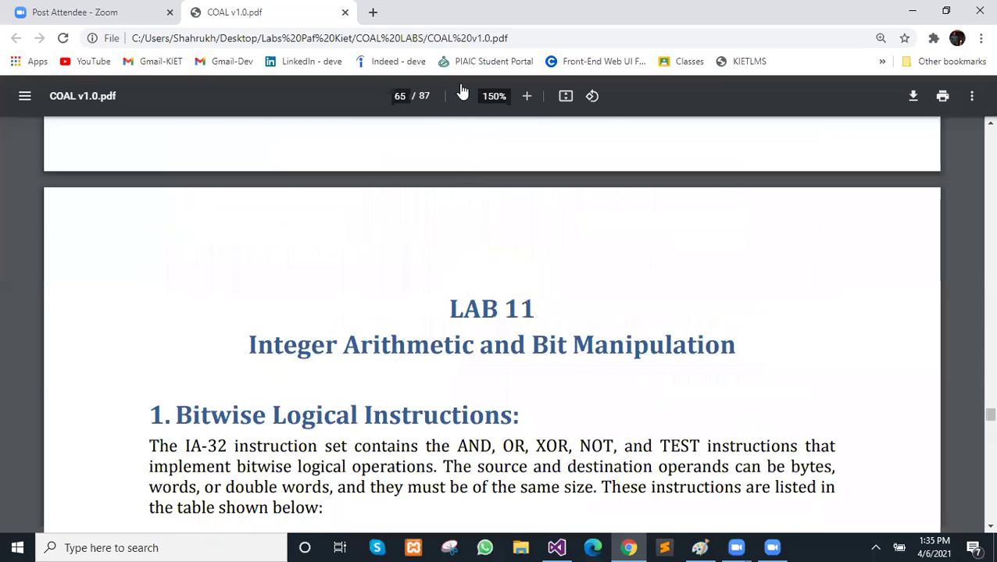
pyautogui.click(463, 96)
pyautogui.hotkey('ctrl', '-')
pyautogui.scroll(5, 450, 336)
pyautogui.scroll(5, 451, 334)
pyautogui.scroll(5, 451, 333)
pyautogui.scroll(2, 450, 334)
pyautogui.scroll(5, 450, 334)
pyautogui.scroll(2, 451, 334)
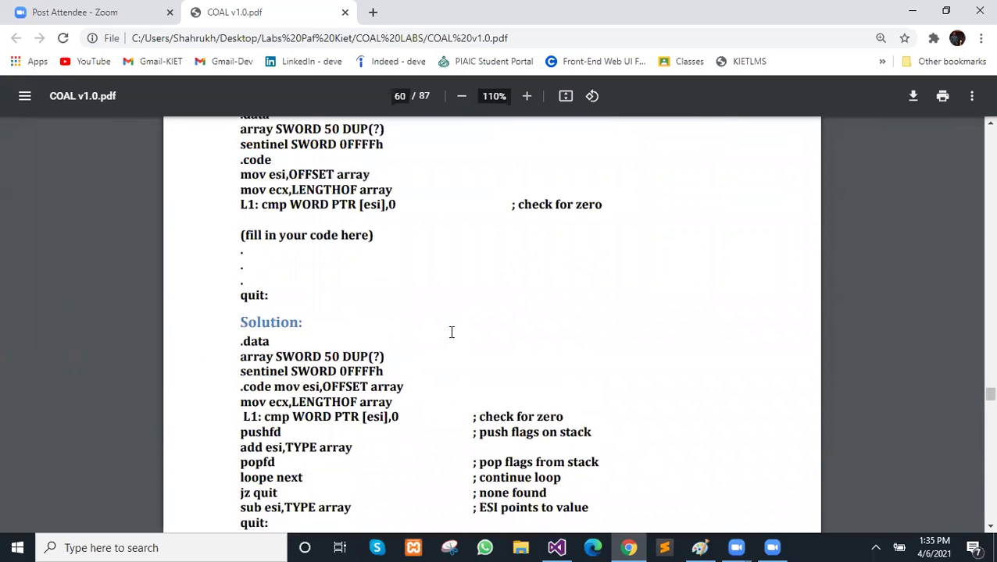
pyautogui.scroll(5, 451, 334)
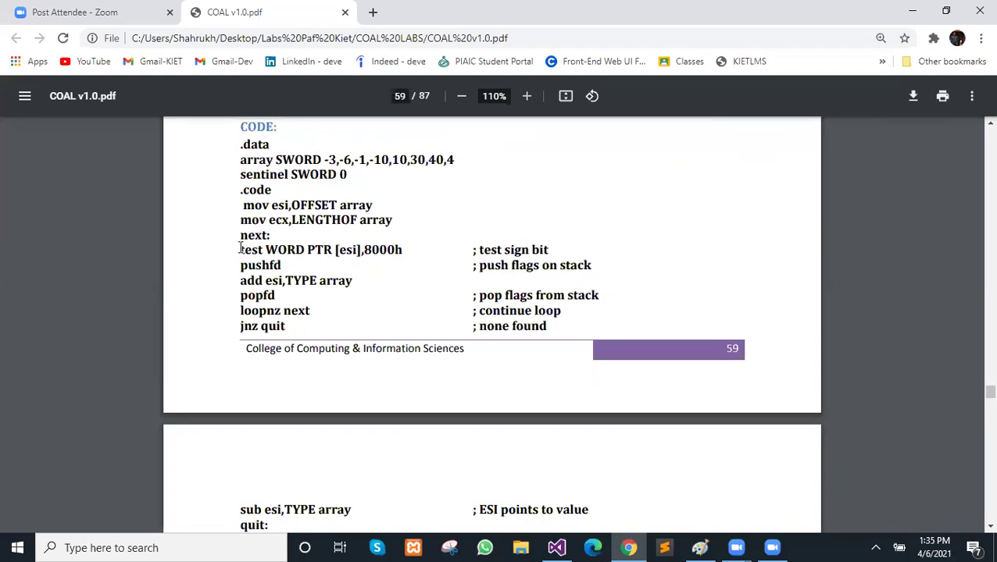
pyautogui.moveTo(239, 247); pyautogui.dragTo(265, 247)
pyautogui.moveTo(478, 250); pyautogui.dragTo(601, 237)
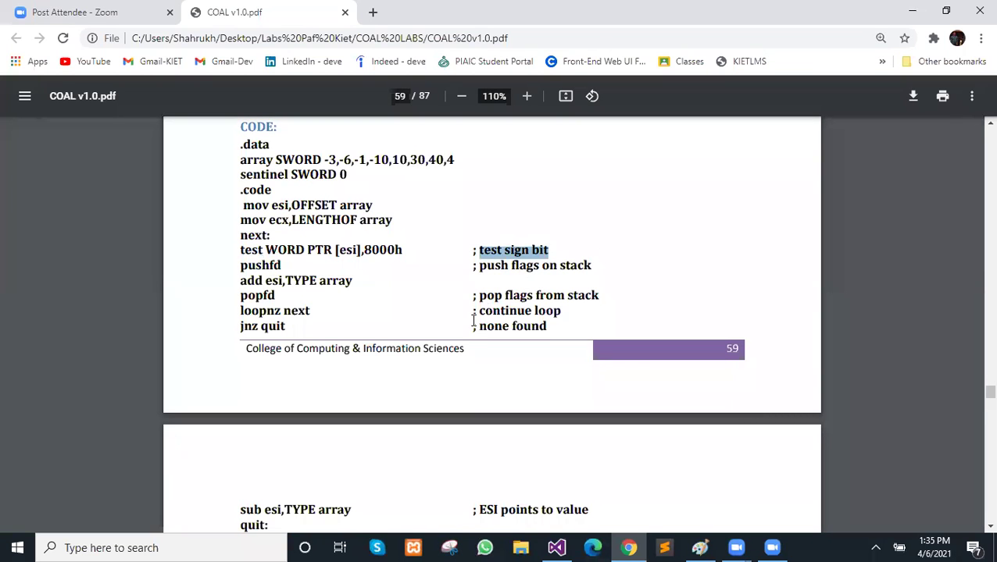
# Step: Scroll down to page 65's bitwise table and Shift and Rotate Instructions section
pyautogui.scroll(-5, 489, 307)
pyautogui.scroll(-8, 489, 307)
pyautogui.scroll(-8, 489, 307)
pyautogui.scroll(-10, 489, 307)
pyautogui.scroll(-8, 490, 307)
pyautogui.scroll(-8, 485, 311)
pyautogui.scroll(-6, 476, 316)
pyautogui.scroll(-2, 474, 318)
pyautogui.scroll(-5, 456, 285)
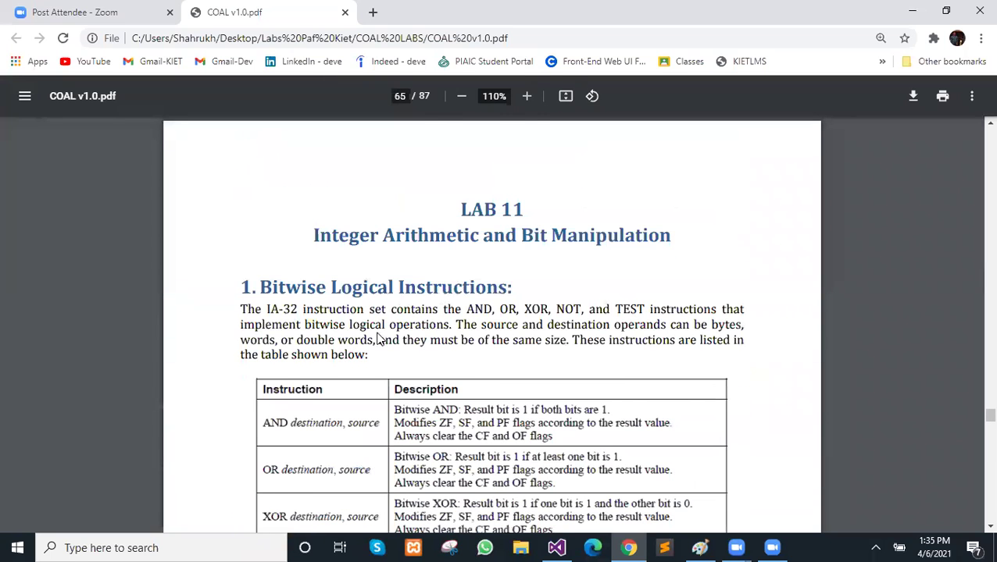
pyautogui.scroll(-4, 379, 339)
pyautogui.scroll(-1, 368, 305)
pyautogui.scroll(-2, 367, 305)
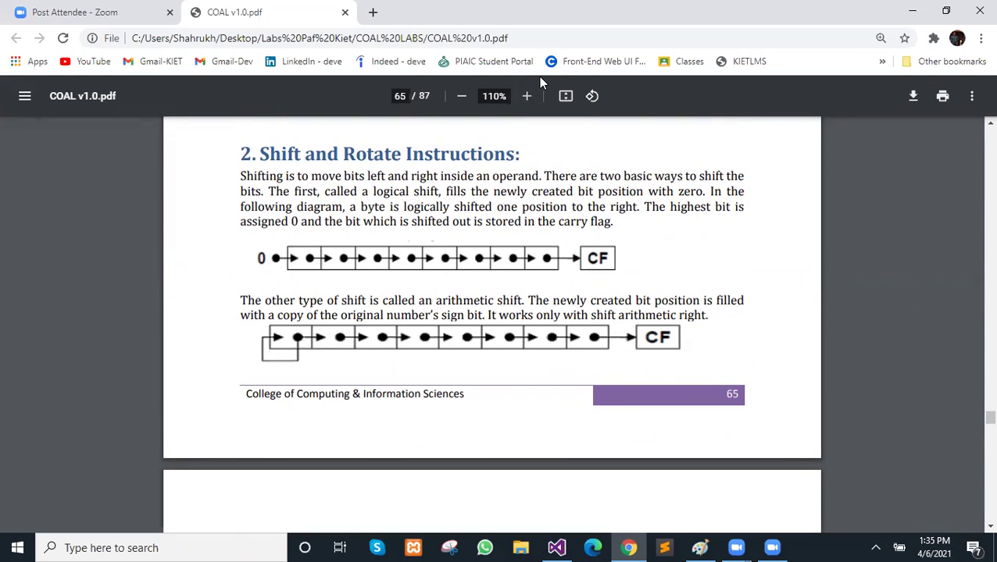
# Step: Zoom the PDF page to 150% and highlight the Bitwise Logical Instructions heading
pyautogui.doubleClick(527, 97)
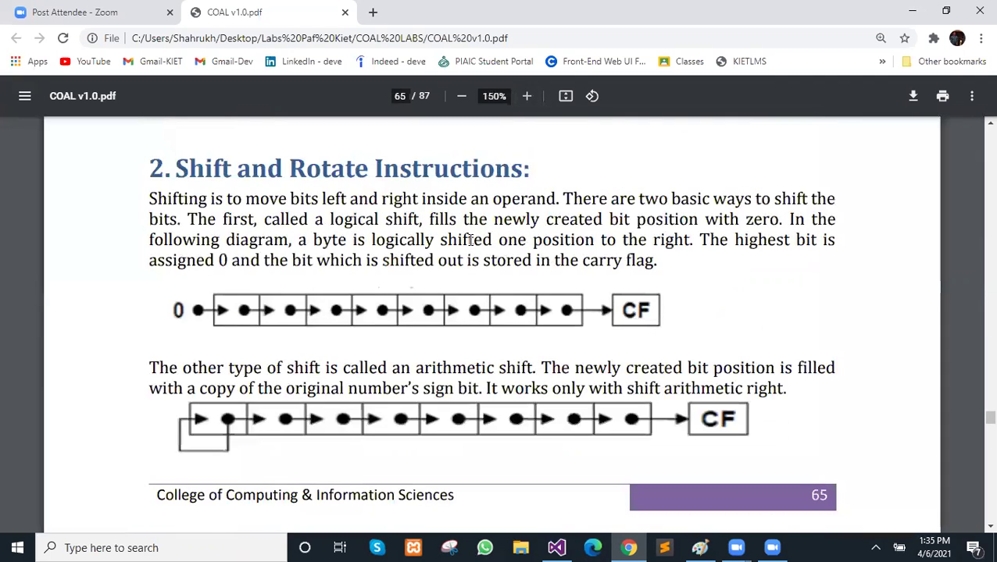
pyautogui.scroll(5, 329, 250)
pyautogui.scroll(2, 171, 234)
pyautogui.moveTo(175, 236); pyautogui.dragTo(532, 240)
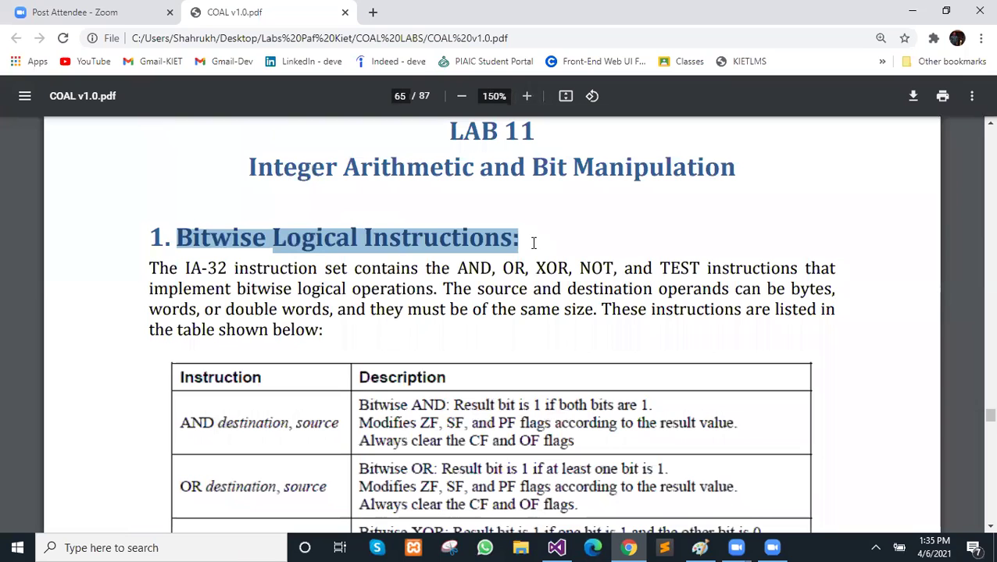
pyautogui.click(540, 248)
# Step: Scroll through the bitwise table down to the Shift and Rotate Instructions section
pyautogui.scroll(-1, 336, 243)
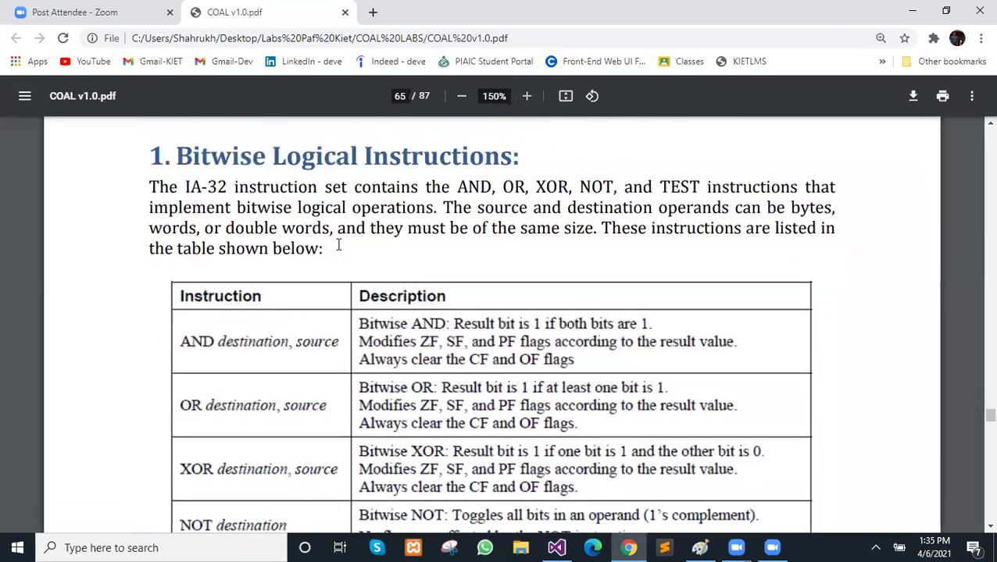
pyautogui.scroll(-1, 328, 258)
pyautogui.scroll(-1, 266, 336)
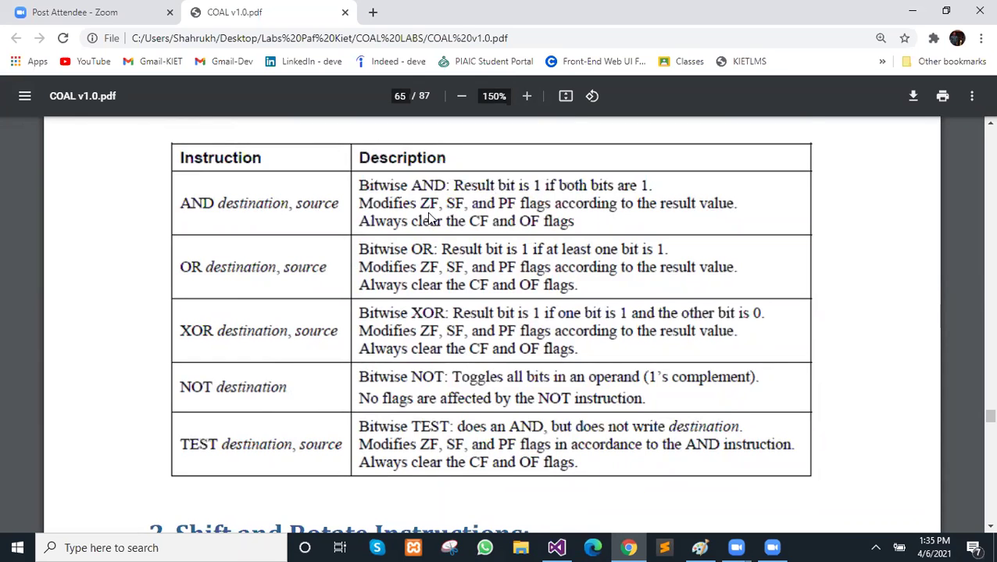
pyautogui.scroll(-1, 428, 218)
pyautogui.scroll(-3, 450, 246)
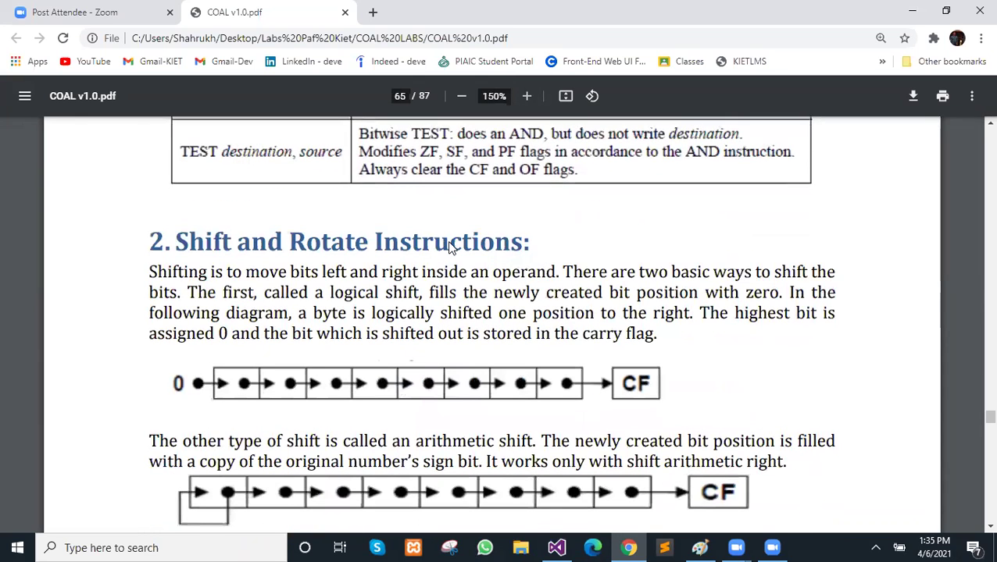
pyautogui.scroll(-1, 459, 332)
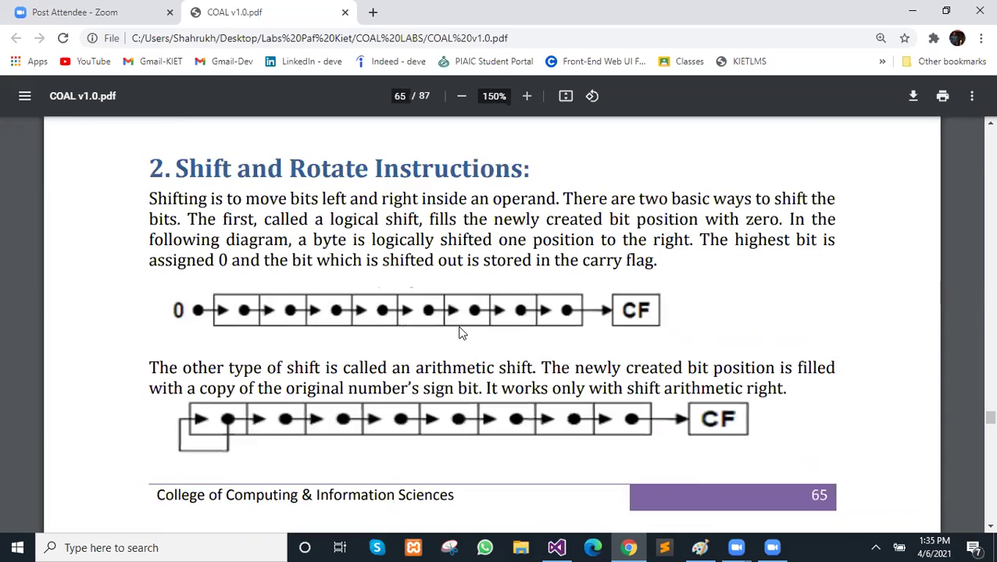
pyautogui.scroll(1, 459, 332)
pyautogui.scroll(8, 460, 332)
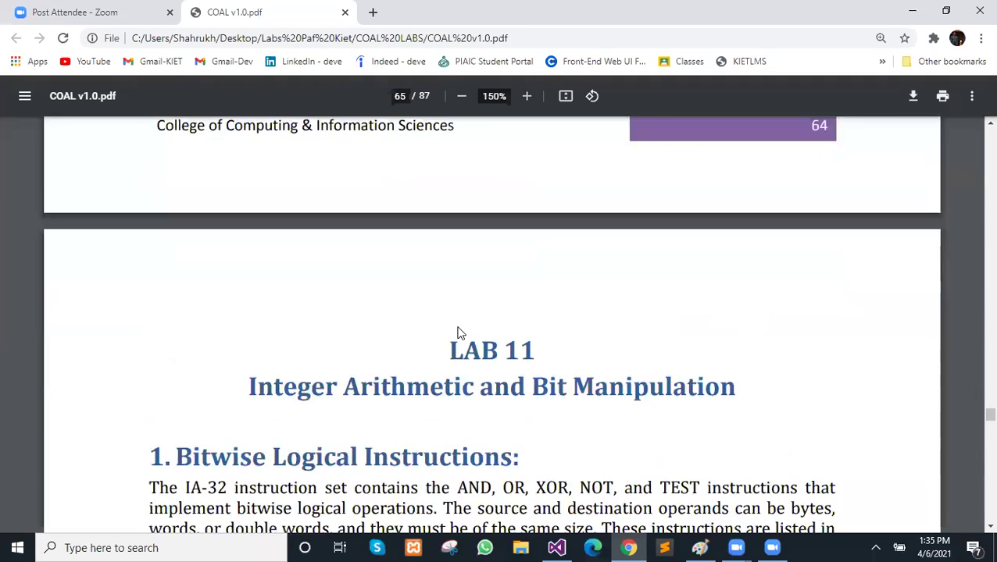
pyautogui.scroll(-4, 459, 332)
pyautogui.scroll(-3, 460, 332)
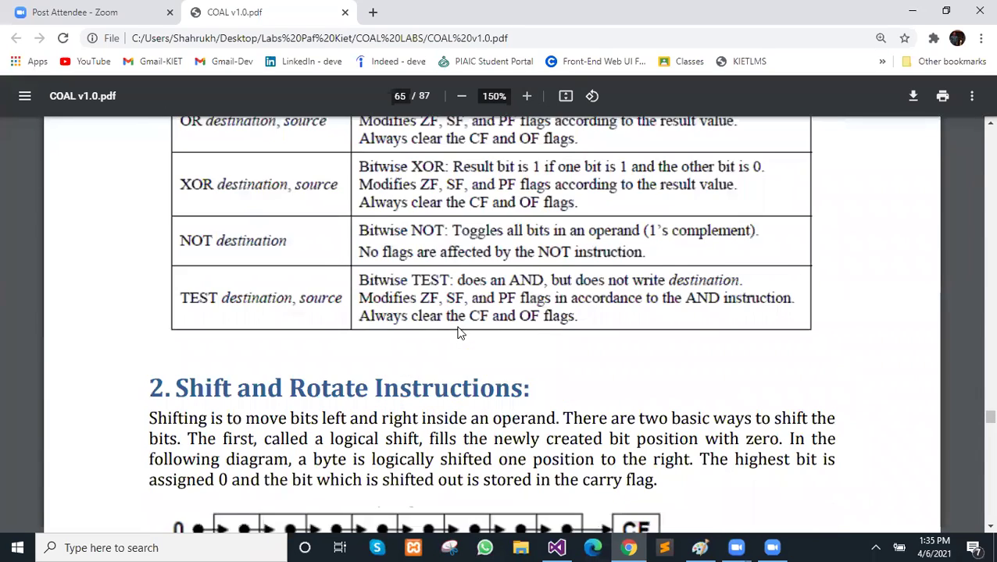
pyautogui.scroll(-3, 459, 332)
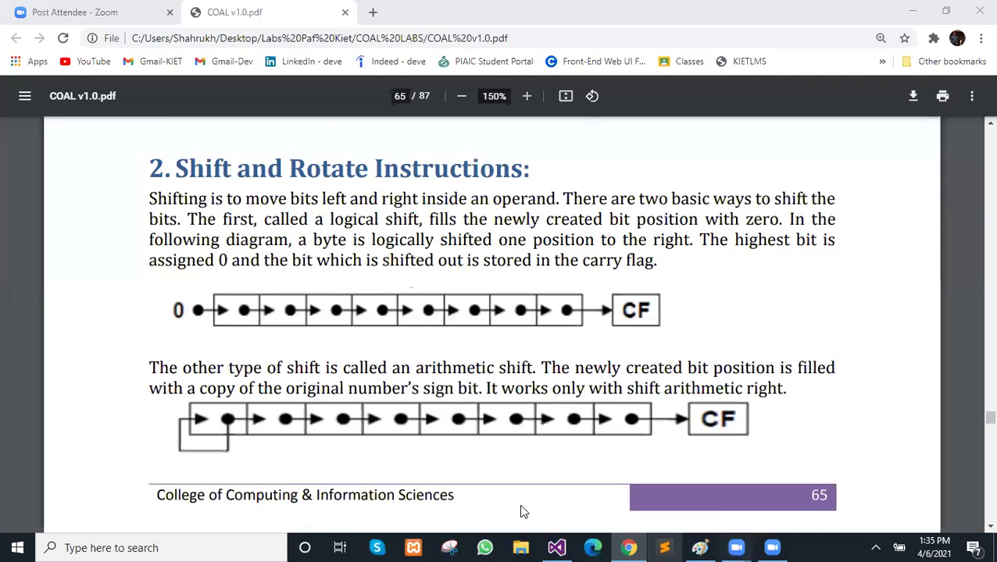
# Step: Repeatedly highlight the Shift and Rotate Instructions heading while explaining it
pyautogui.moveTo(176, 167); pyautogui.dragTo(539, 154)
pyautogui.tripleClick(190, 169)
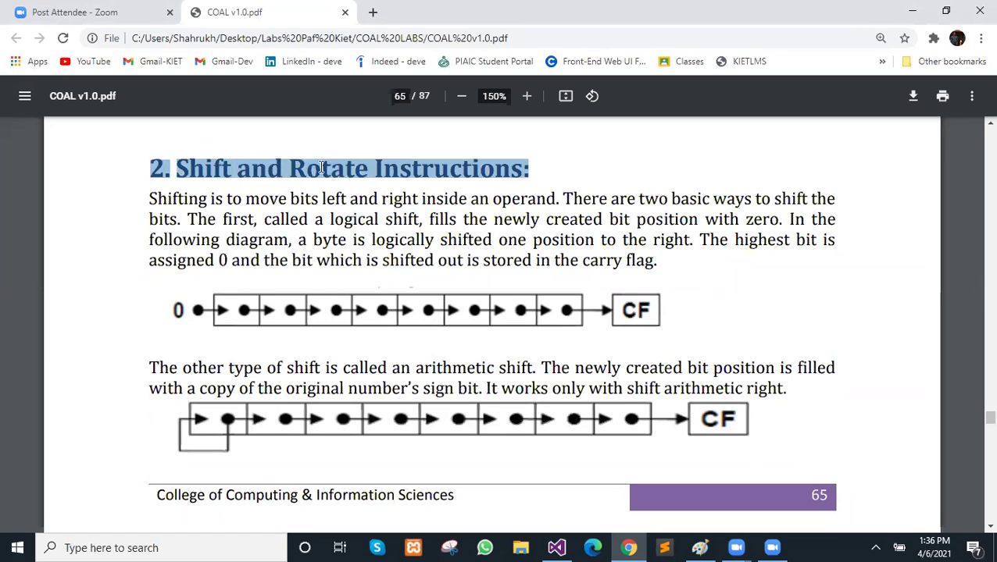
pyautogui.click(242, 169)
pyautogui.moveTo(493, 169); pyautogui.dragTo(522, 169)
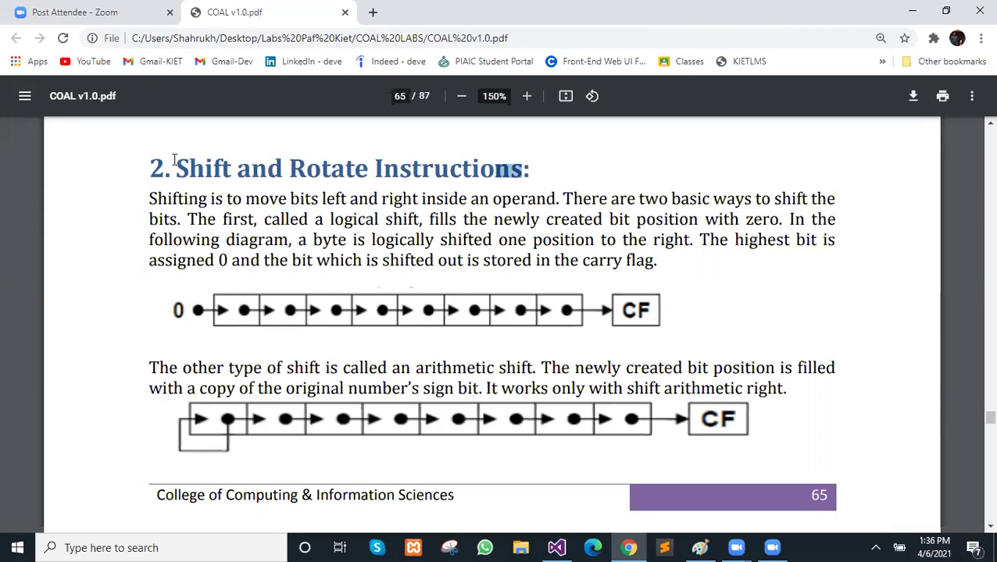
pyautogui.moveTo(187, 166); pyautogui.dragTo(175, 166)
pyautogui.moveTo(337, 170); pyautogui.dragTo(521, 168)
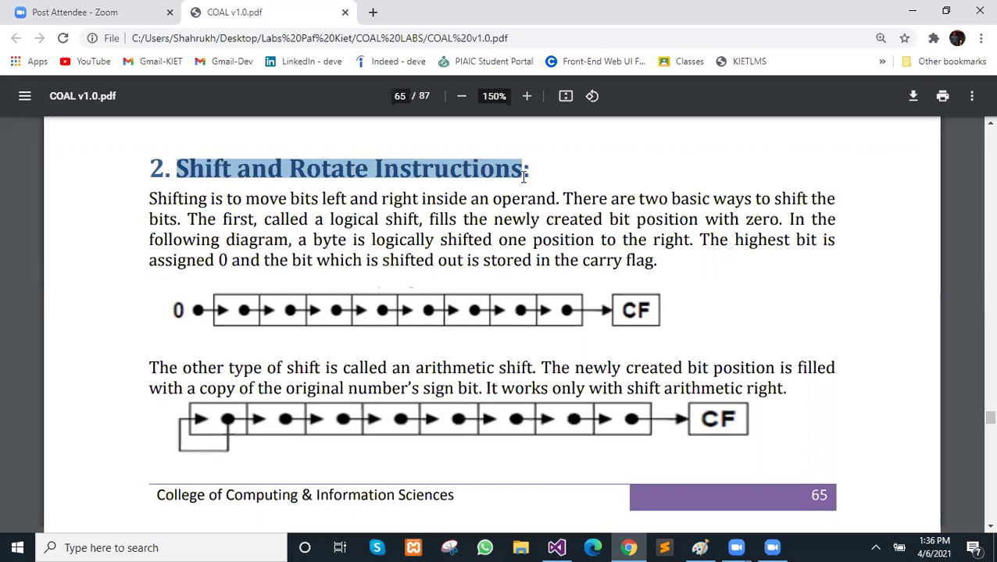
pyautogui.click(521, 169)
pyautogui.moveTo(179, 167); pyautogui.dragTo(529, 167)
pyautogui.click(282, 171)
pyautogui.tripleClick(283, 171)
pyautogui.click(281, 171)
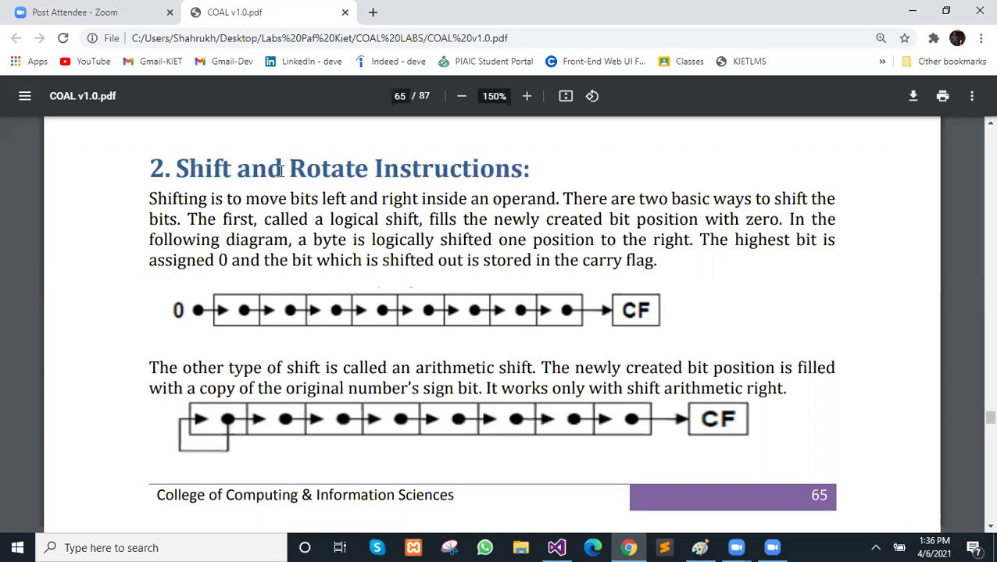
pyautogui.click(940, 544)
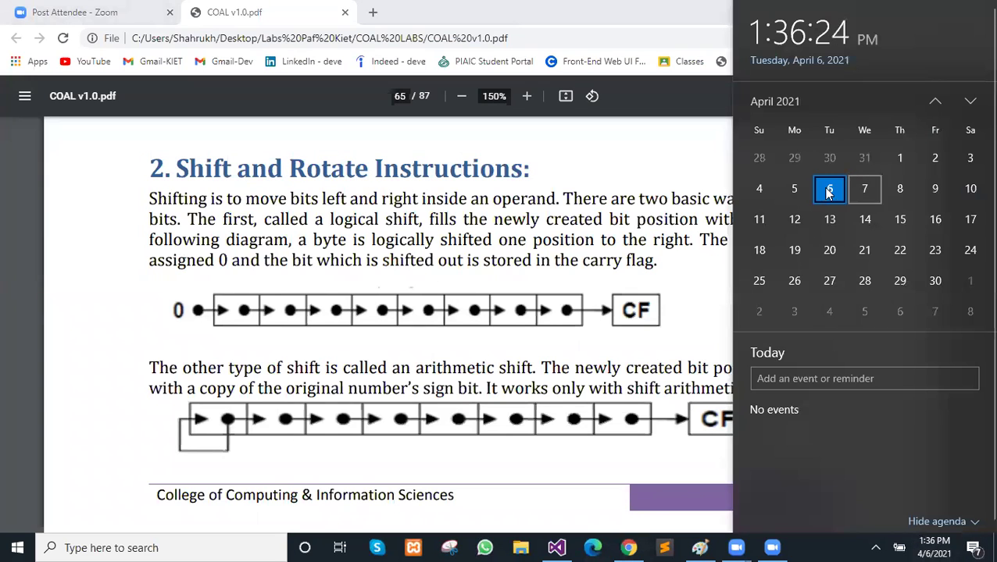
# Step: Close the calendar, minimize Chrome, Visual Studio and Paint, and cancel Zoom's Browse For Folder dialog
pyautogui.click(600, 394)
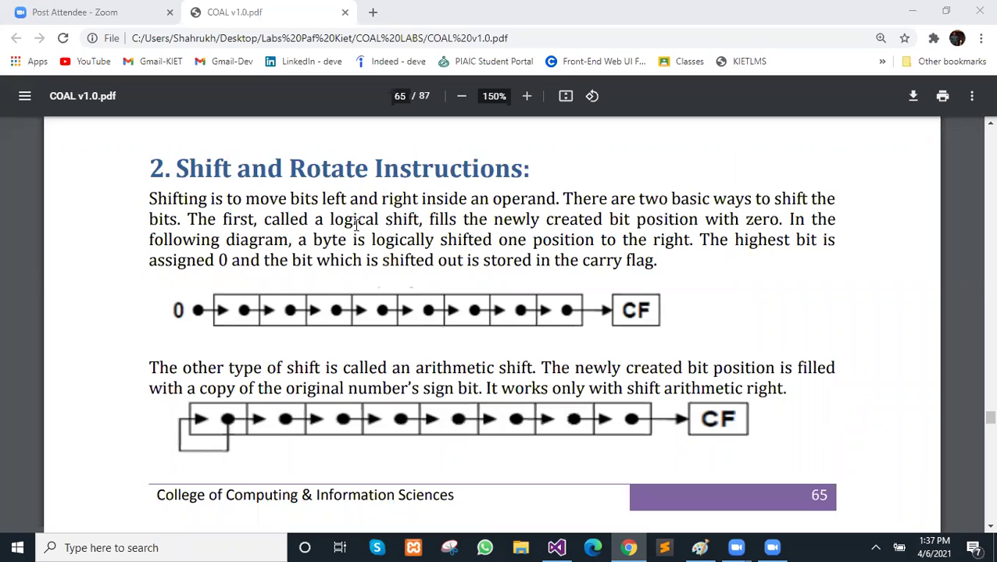
pyautogui.scroll(-3, 460, 224)
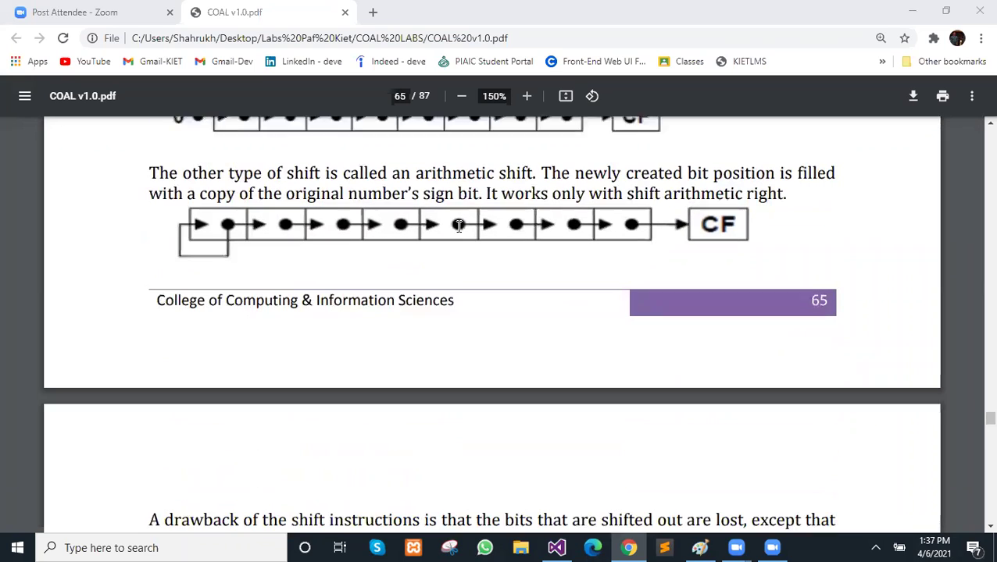
pyautogui.scroll(5, 459, 227)
pyautogui.scroll(-2, 461, 274)
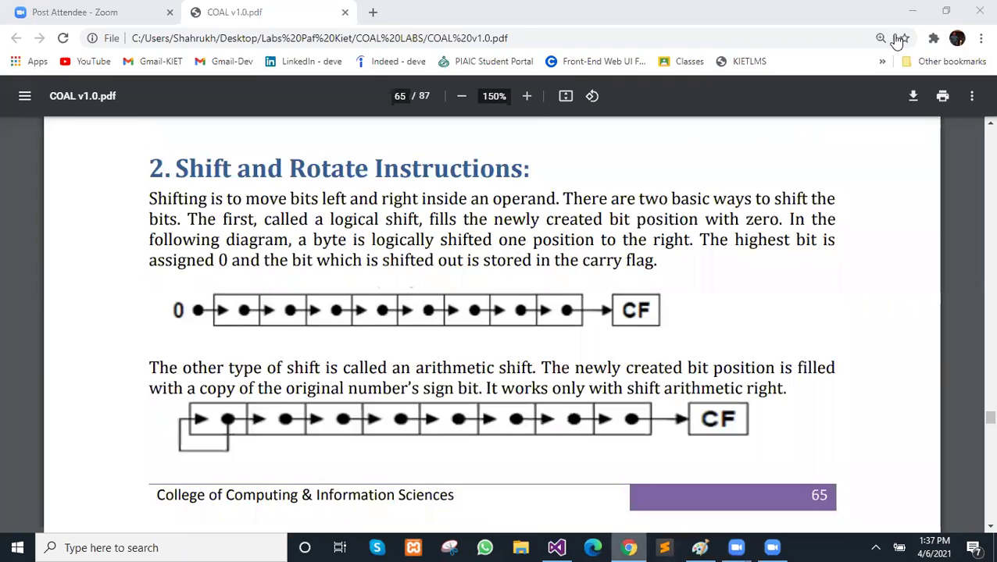
pyautogui.click(911, 11)
pyautogui.click(911, 8)
pyautogui.click(913, 10)
pyautogui.click(596, 367)
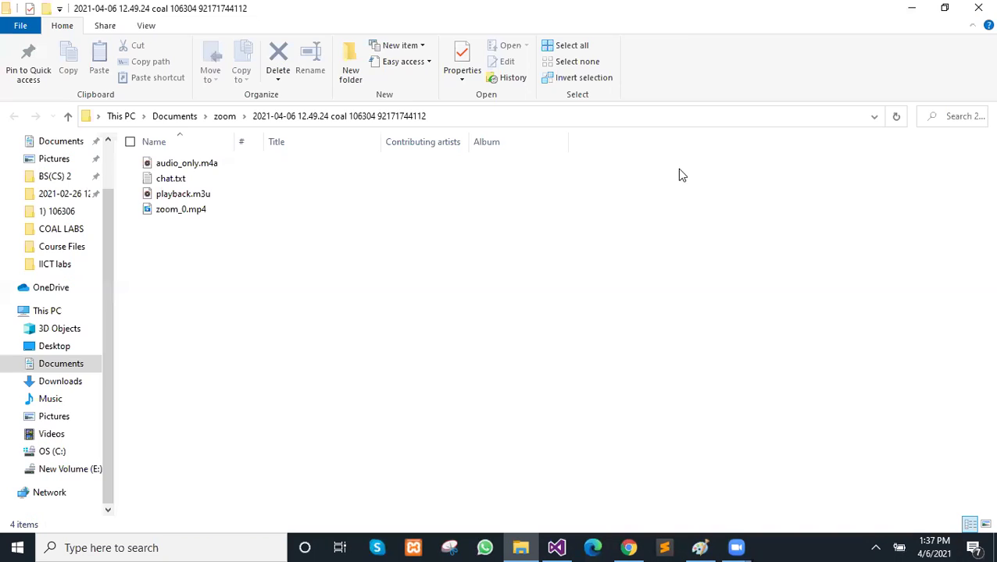
# Step: Switch File Explorer to the Desktop folder containing Labs Paf Kiet
pyautogui.click(781, 509)
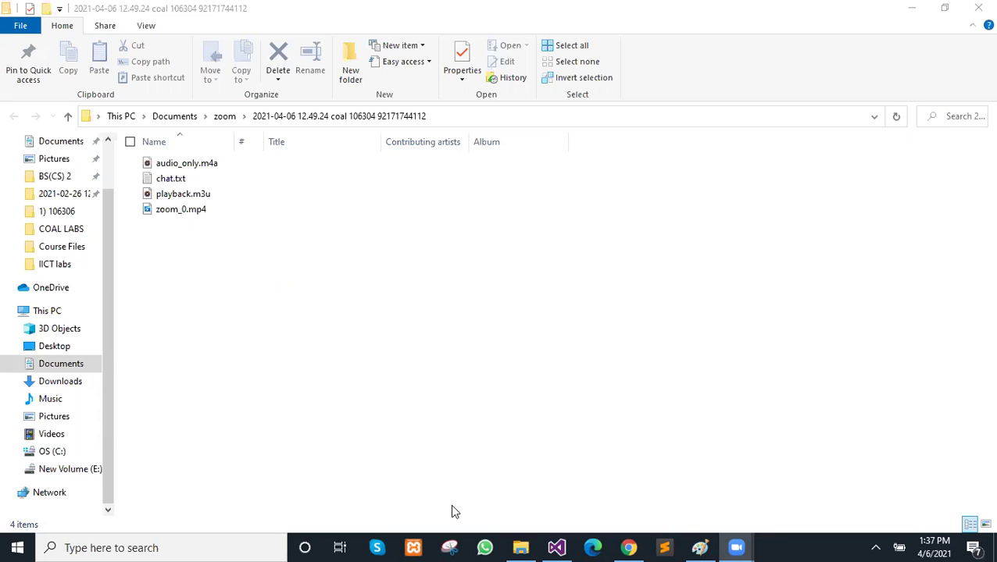
pyautogui.click(59, 348)
# Step: Open Labs Paf Kiet, view 1Break.jpg in Photos, and show it full-screen
pyautogui.doubleClick(285, 226)
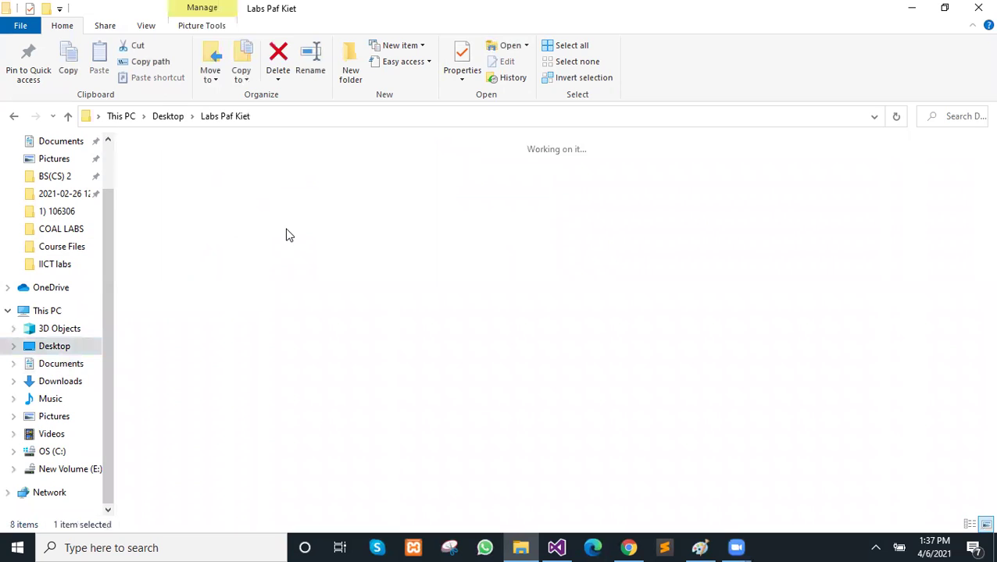
pyautogui.doubleClick(412, 207)
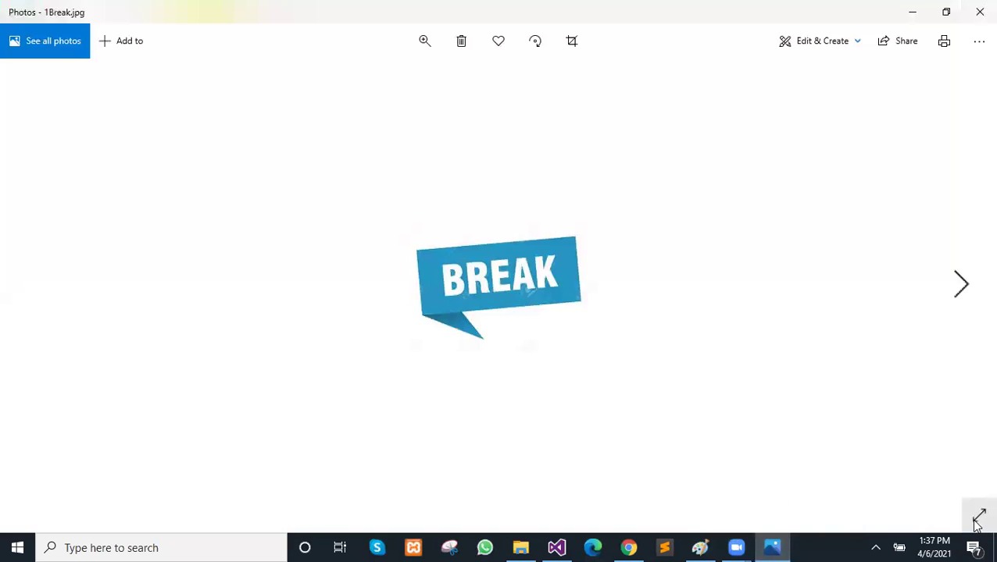
pyautogui.click(979, 522)
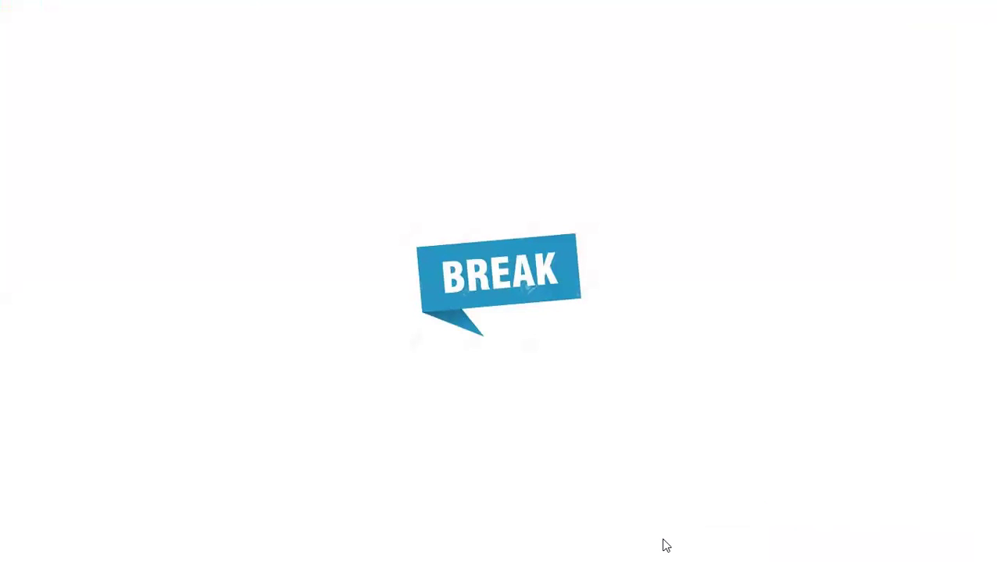
pyautogui.scroll(3, 696, 269)
pyautogui.press('Escape')
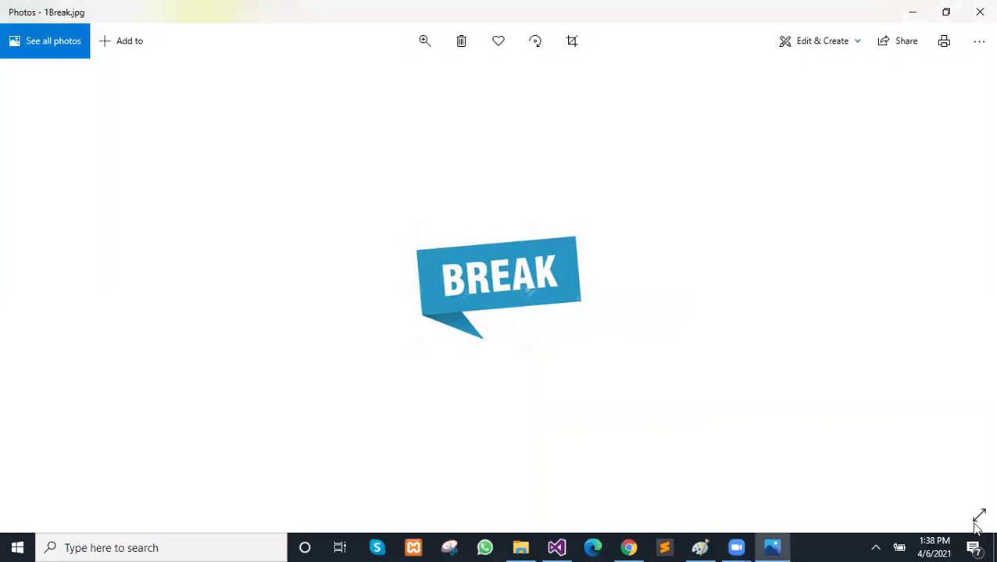
pyautogui.click(979, 518)
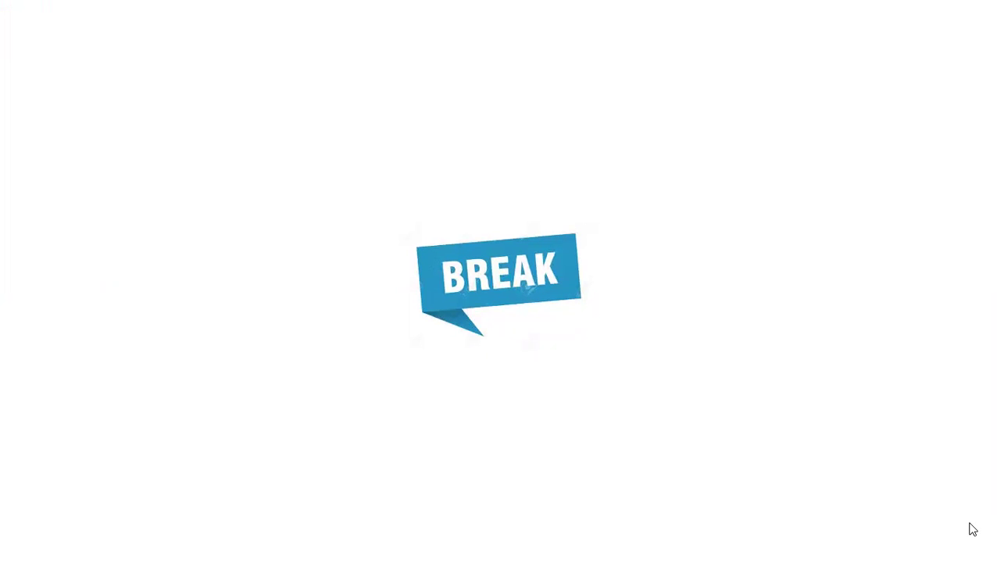